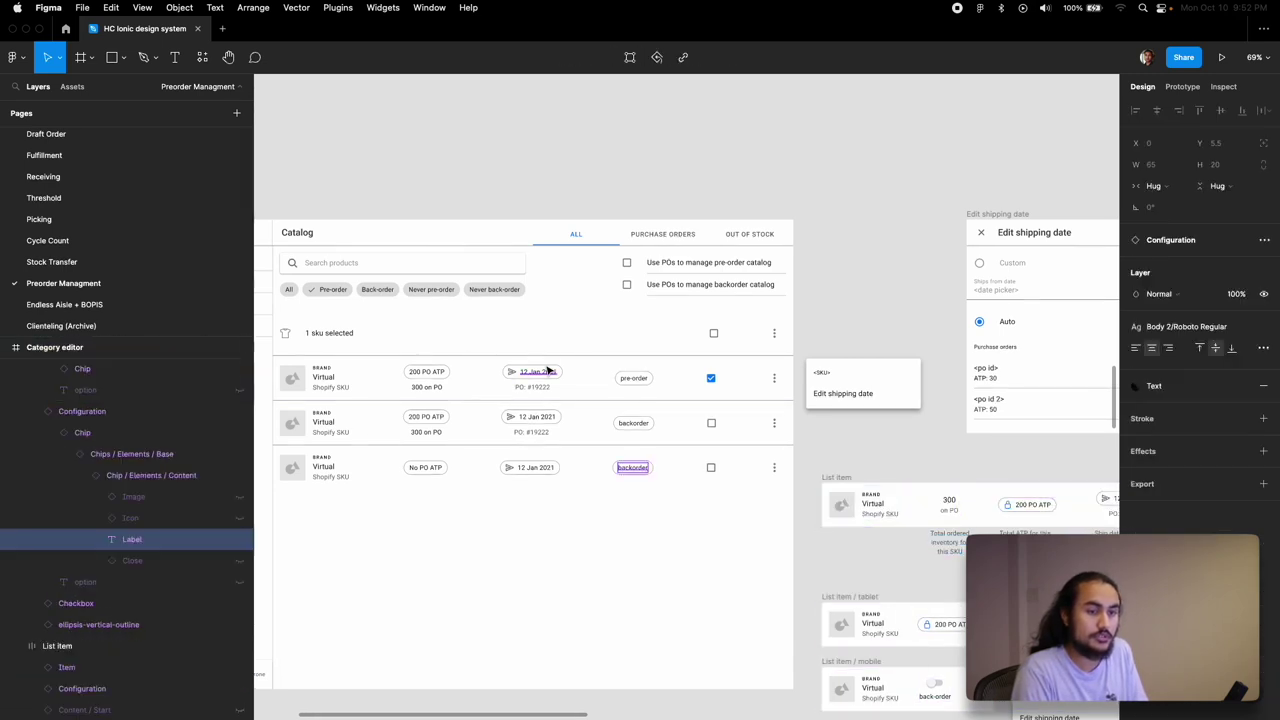
- Undo through the chip label edits back to the earlier checkbox version
key(Return)
key(super+z)
key(super+z)
key(super+z)
key(super+z)
key(super+z)
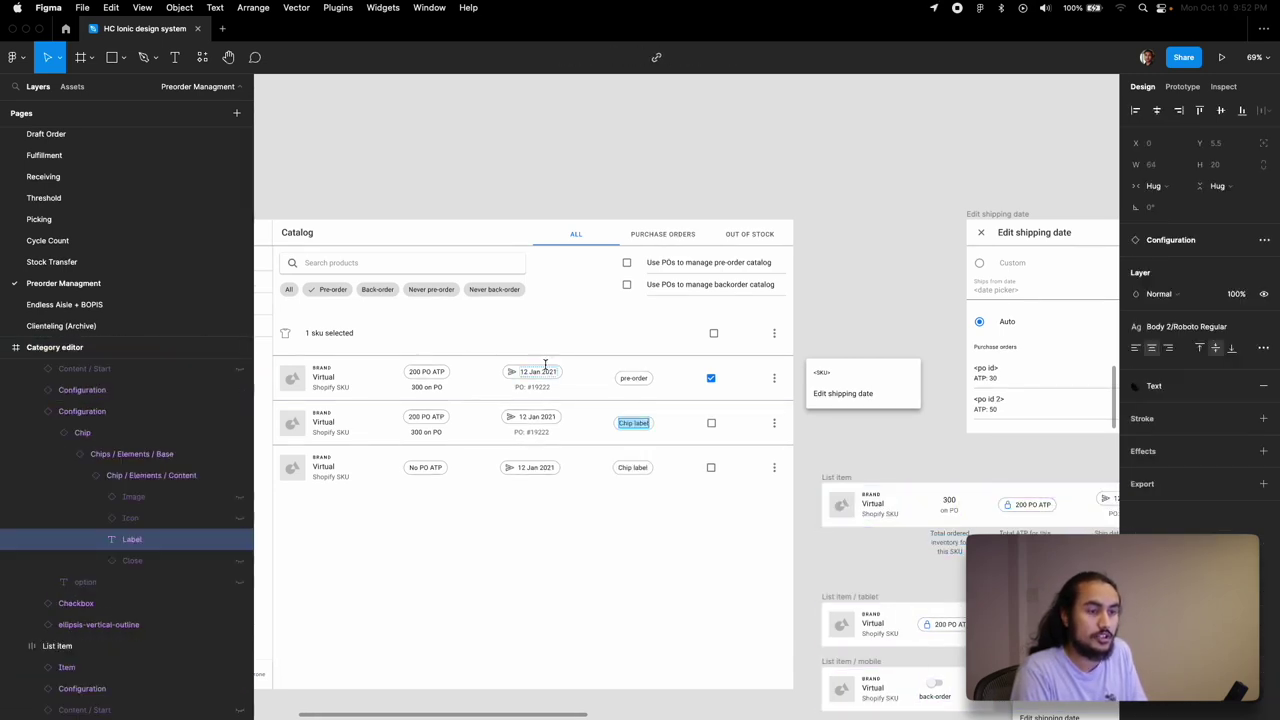
key(super+z)
key(super+z)
key(super+z)
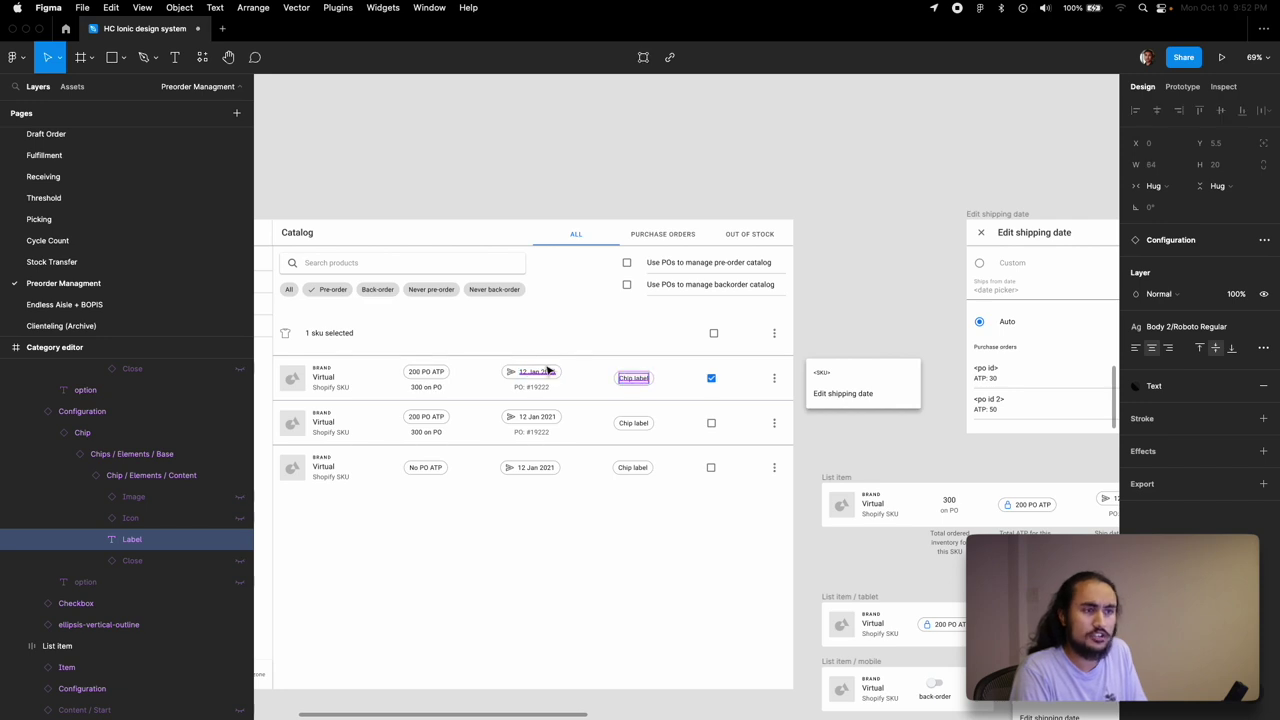
key(super+z)
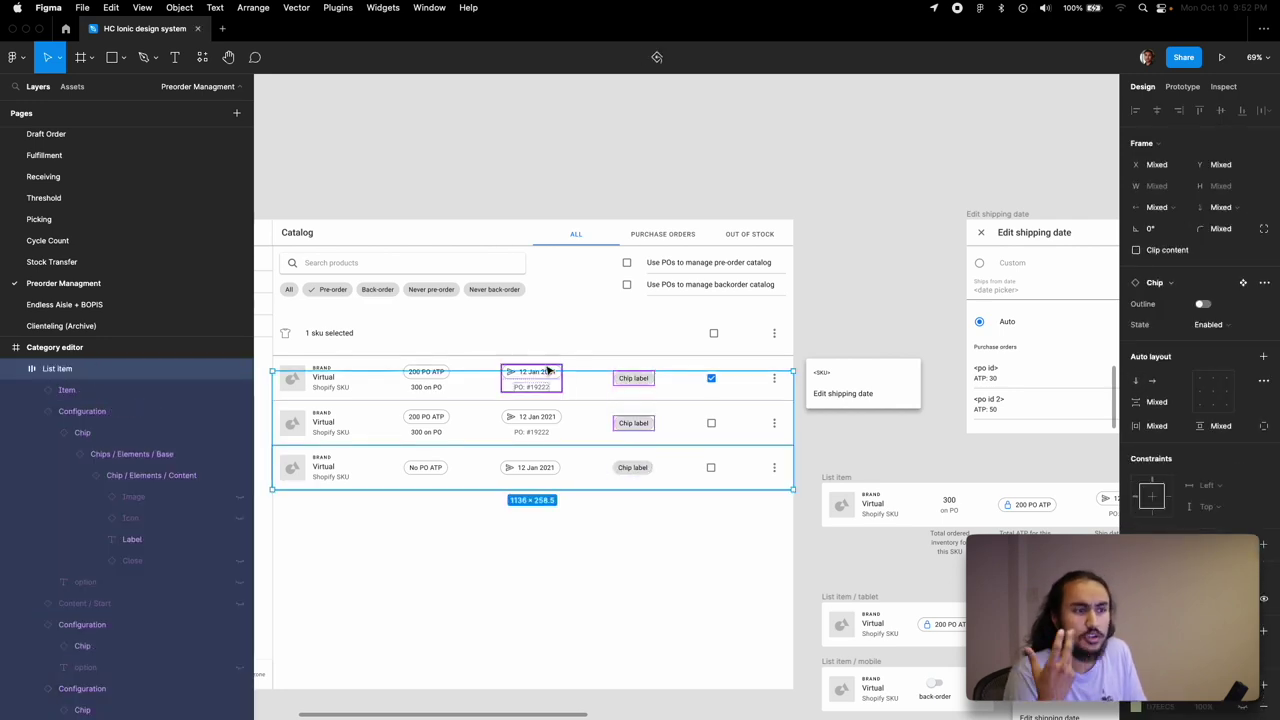
key(super+z)
key(super+z)
key(super+z)
key(super+z)
key(super+z)
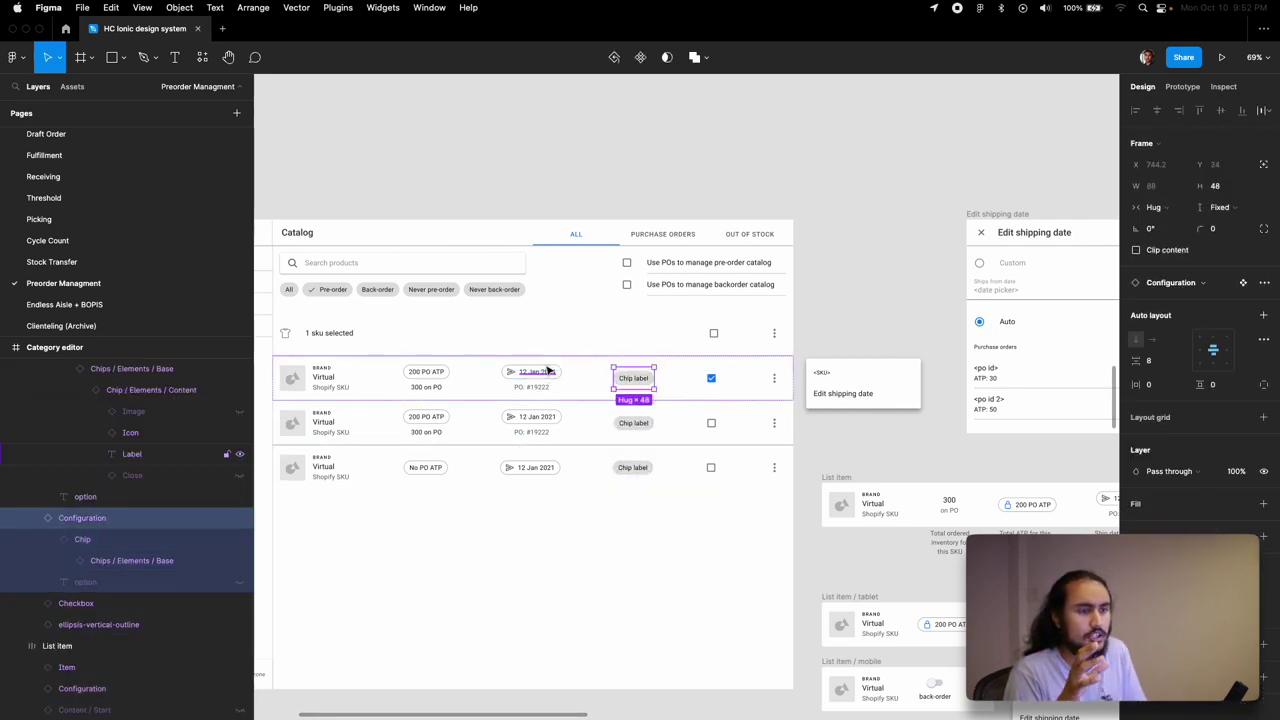
key(super+z)
key(super+z)
key(super+z)
key(super+z)
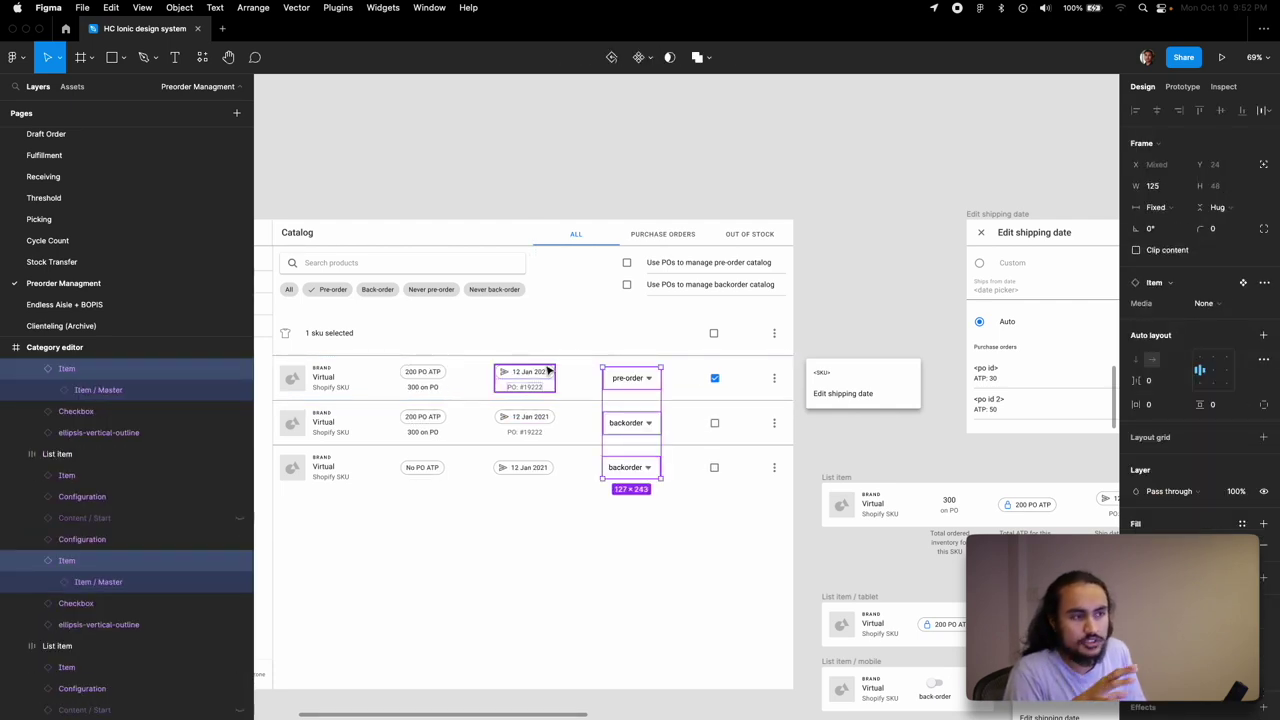
key(super+shift+z)
key(super+shift+z)
key(super+z)
key(super+z)
key(super+z)
key(super+z)
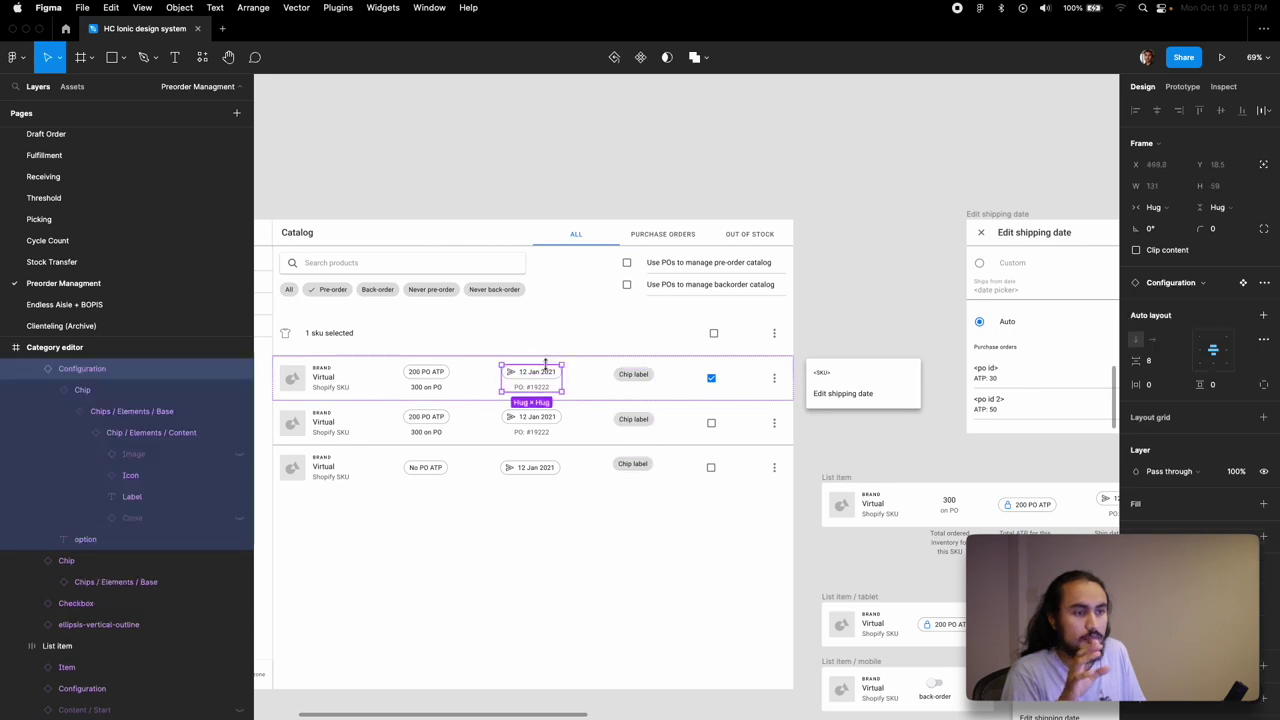
key(super+z)
key(super+z)
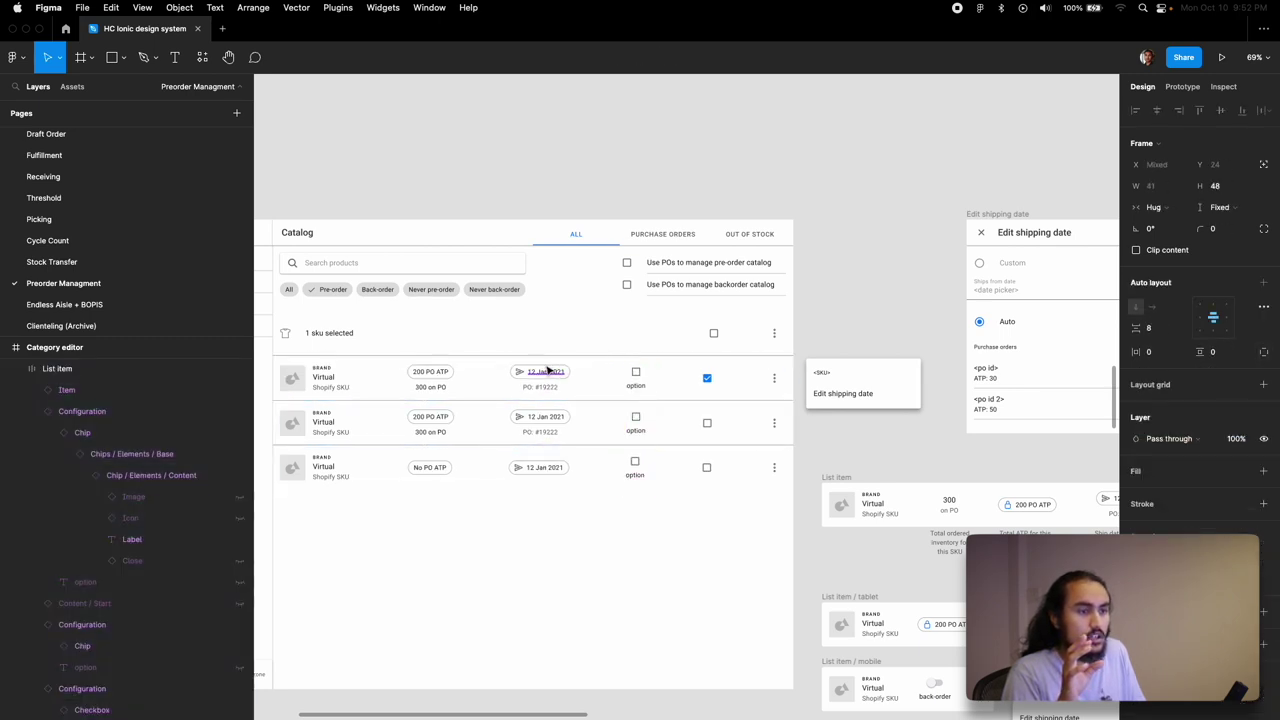
- Redo forward to restore the chips with pre-order and backorder row labels
key(super+shift+z)
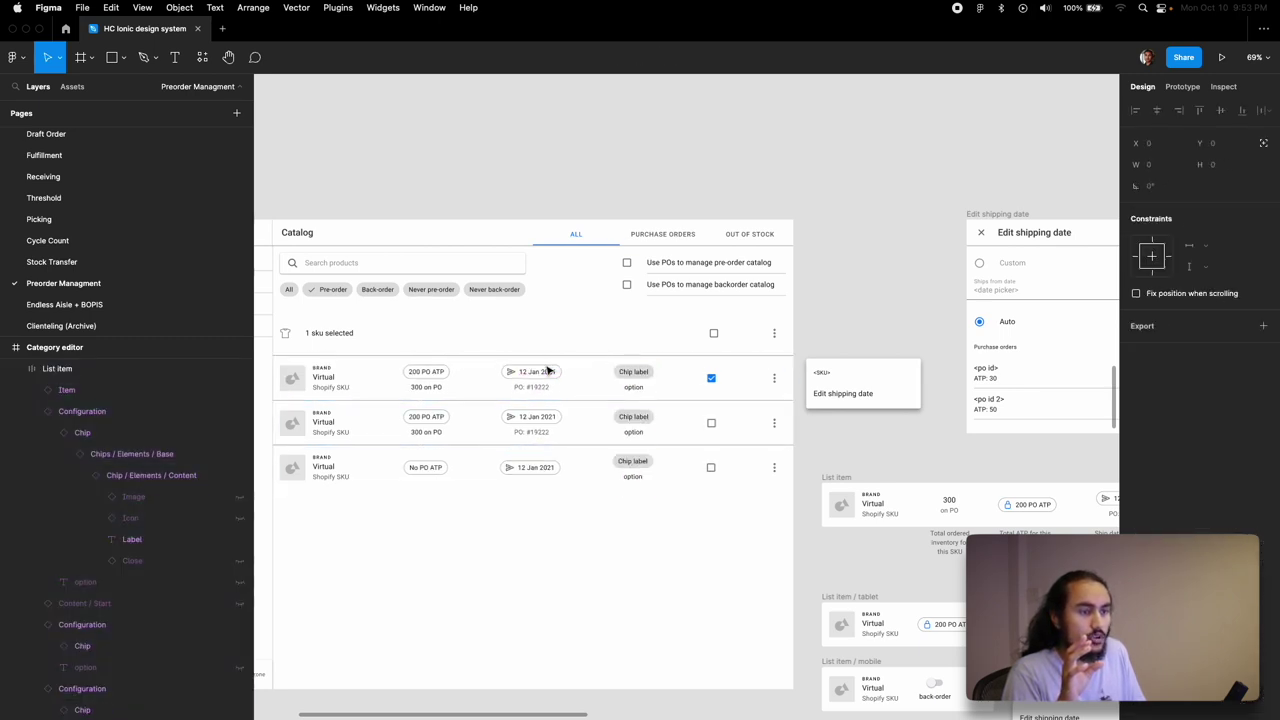
key(super+shift+z)
key(super+shift+z)
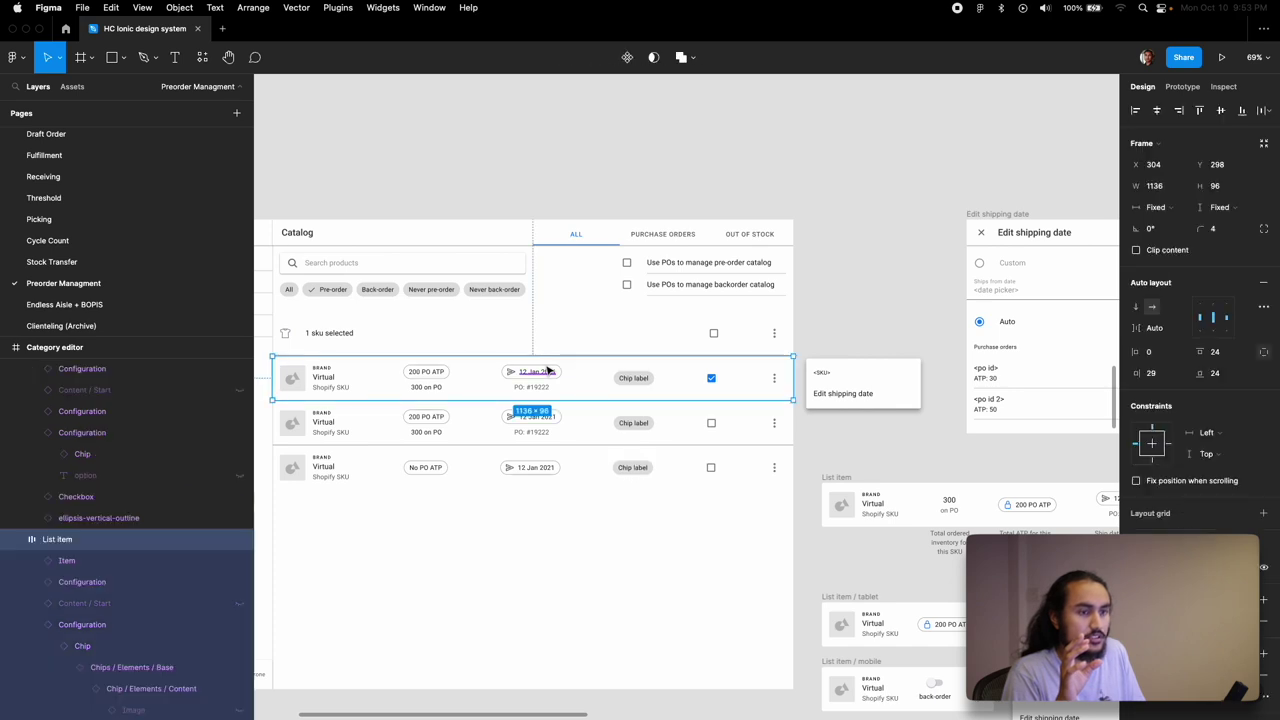
key(super+shift+z)
key(super+shift+z)
key(super+shift+z)
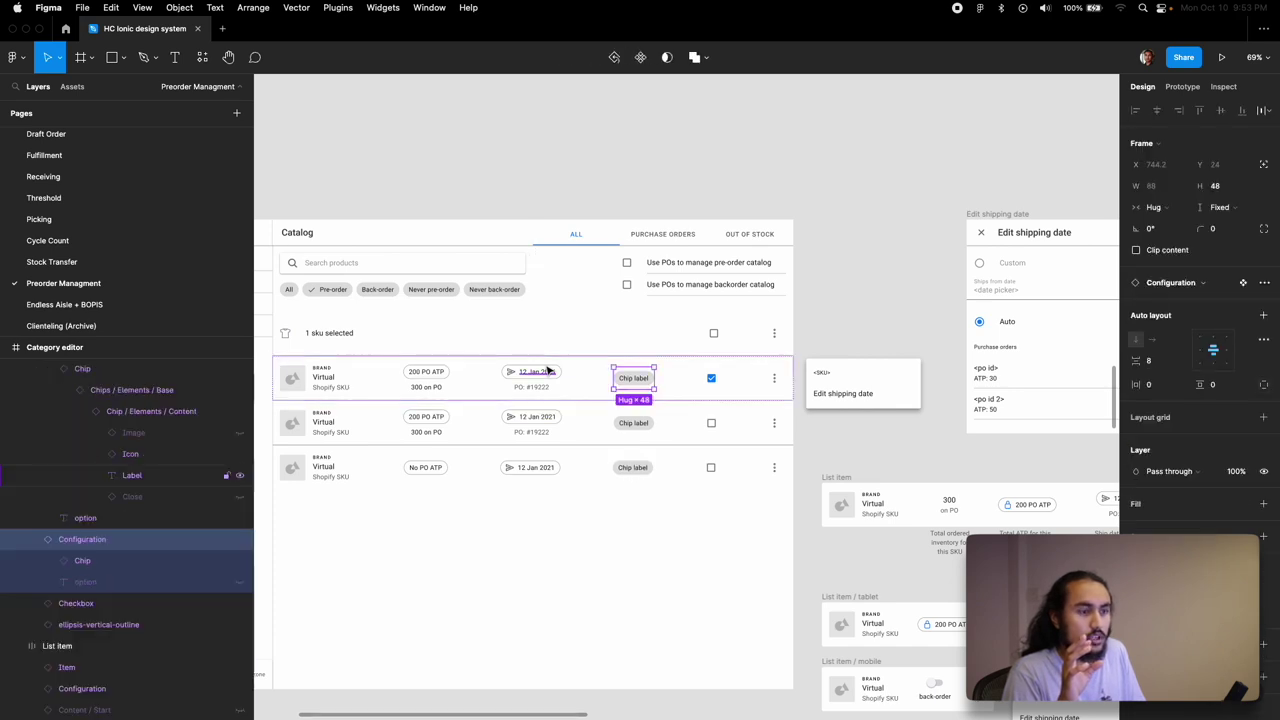
key(super+shift+z)
key(super+shift+z)
key(super+shift+z)
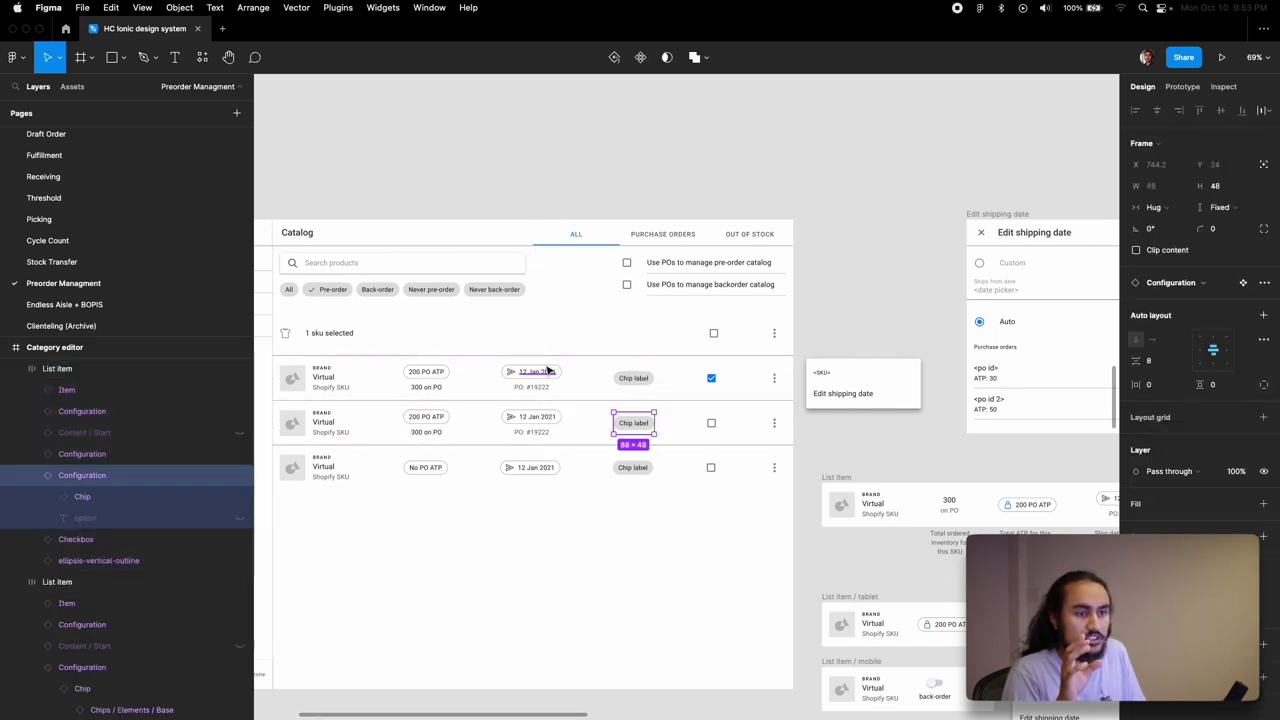
key(super+shift+z)
key(super+shift+z)
key(super+shift+z)
key(super+shift+z)
key(super+shift+z)
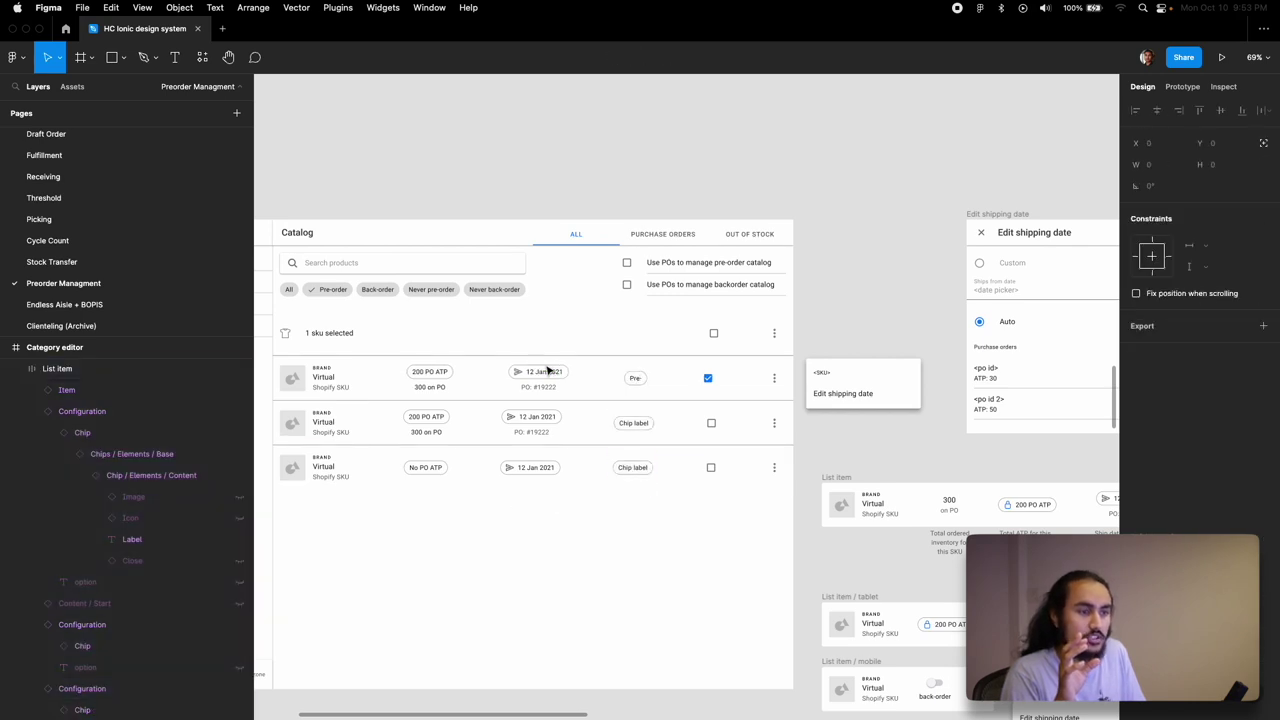
key(super+shift+z)
key(super+shift+z)
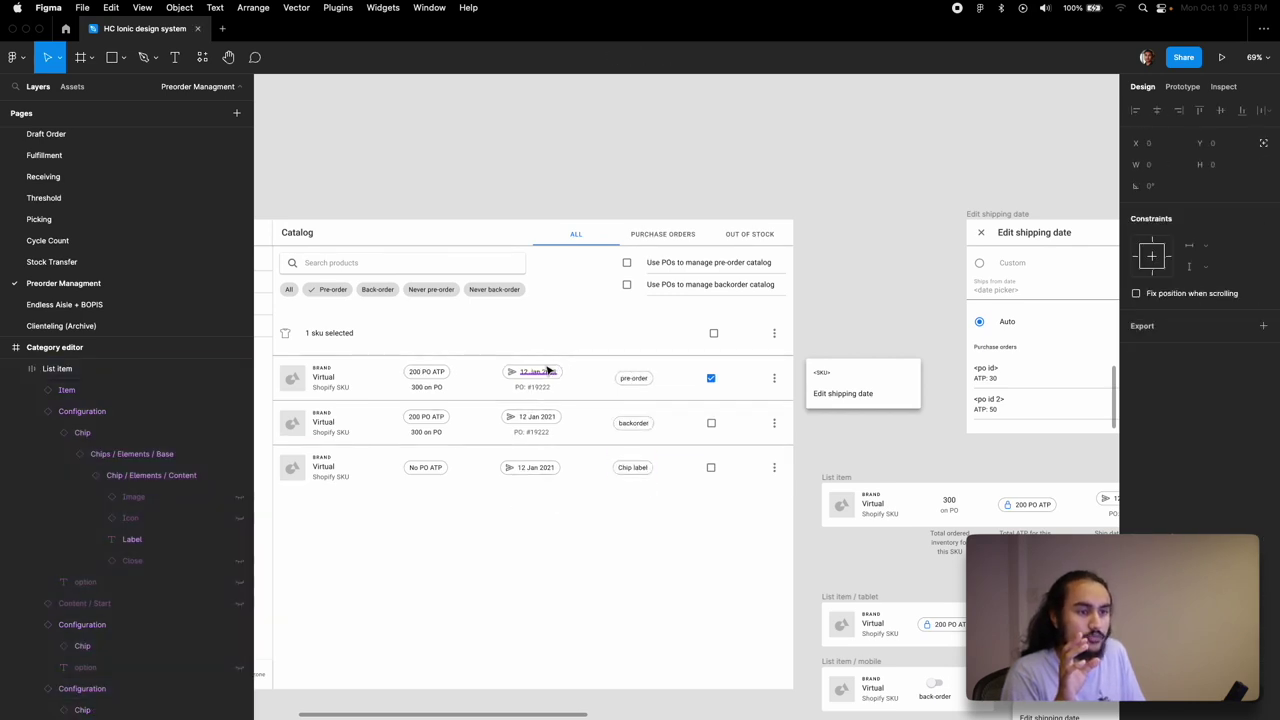
key(super+shift+z)
key(super+shift+z)
key(super+shift+z)
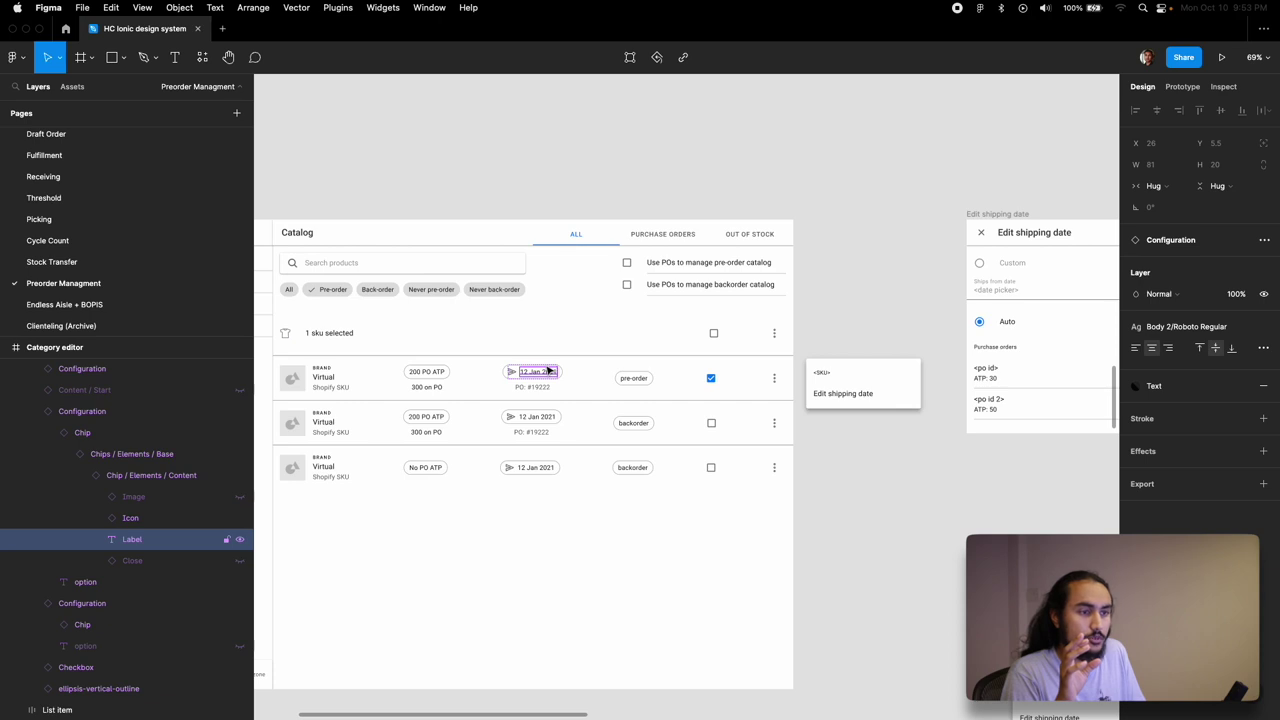
- Delete the Edit shipping date panel beside the catalog table
scroll(548, 371, down, 2)
click(943, 194)
key(Delete)
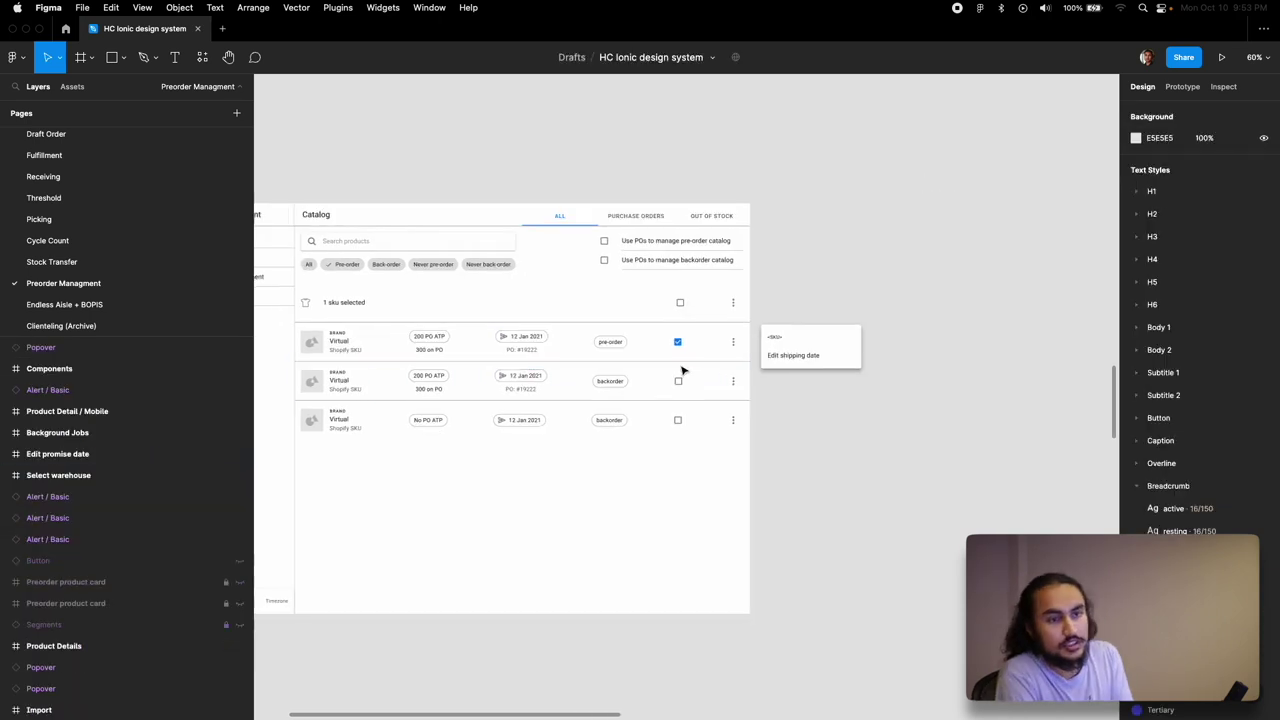
scroll(683, 368, right, 3)
scroll(683, 370, left, 5)
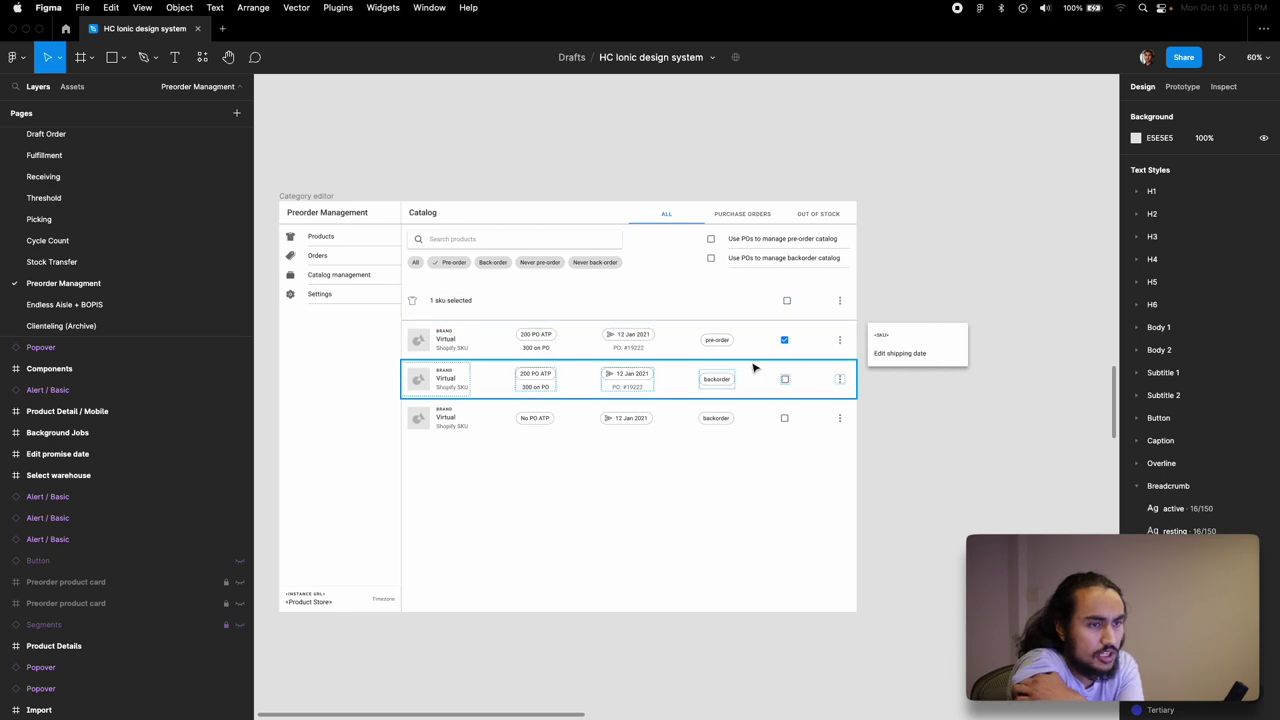
click(912, 350)
- Delete the selected Edit shipping date popover next to the catalog rows
key(Delete)
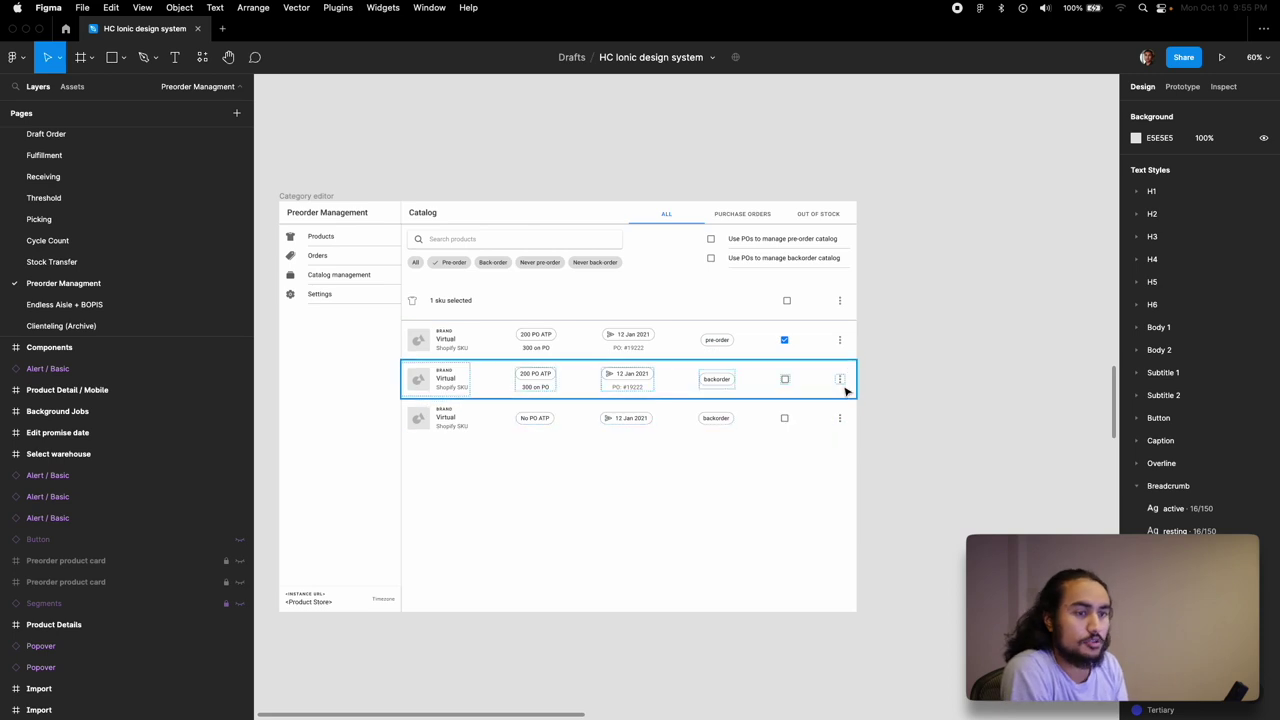
scroll(846, 390, up, 5)
scroll(846, 392, down, 4)
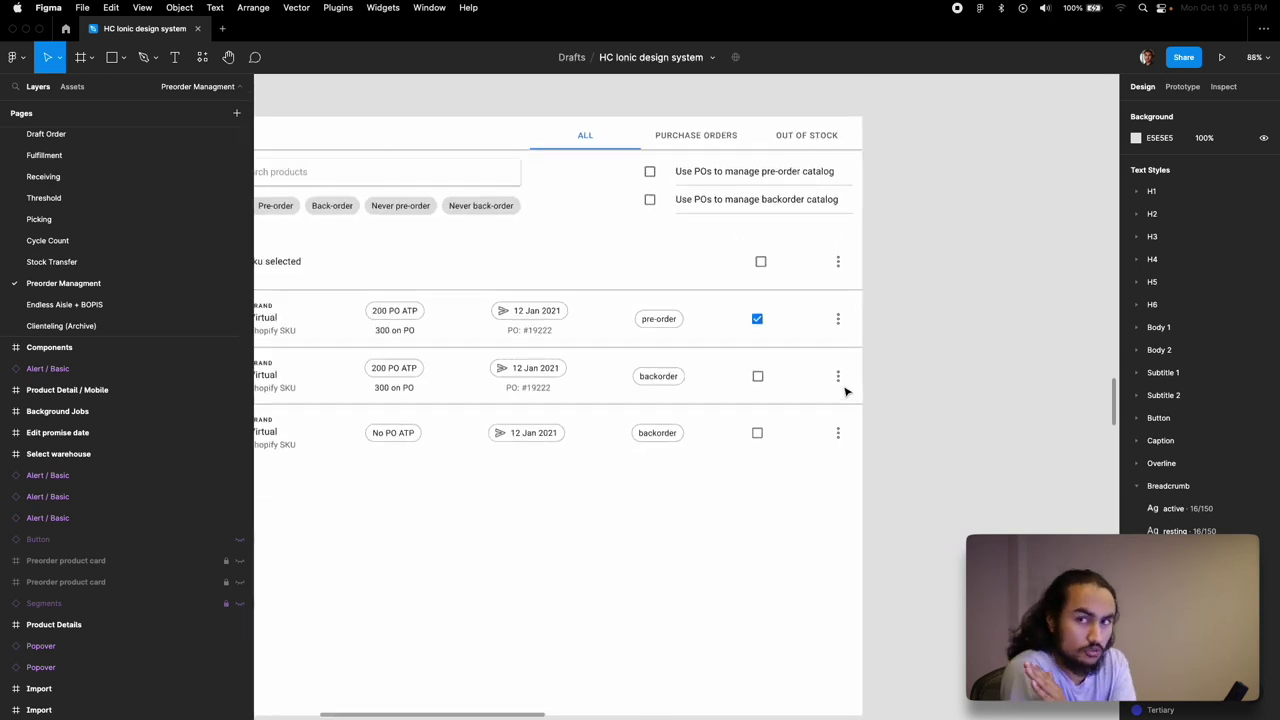
scroll(846, 392, up, 2)
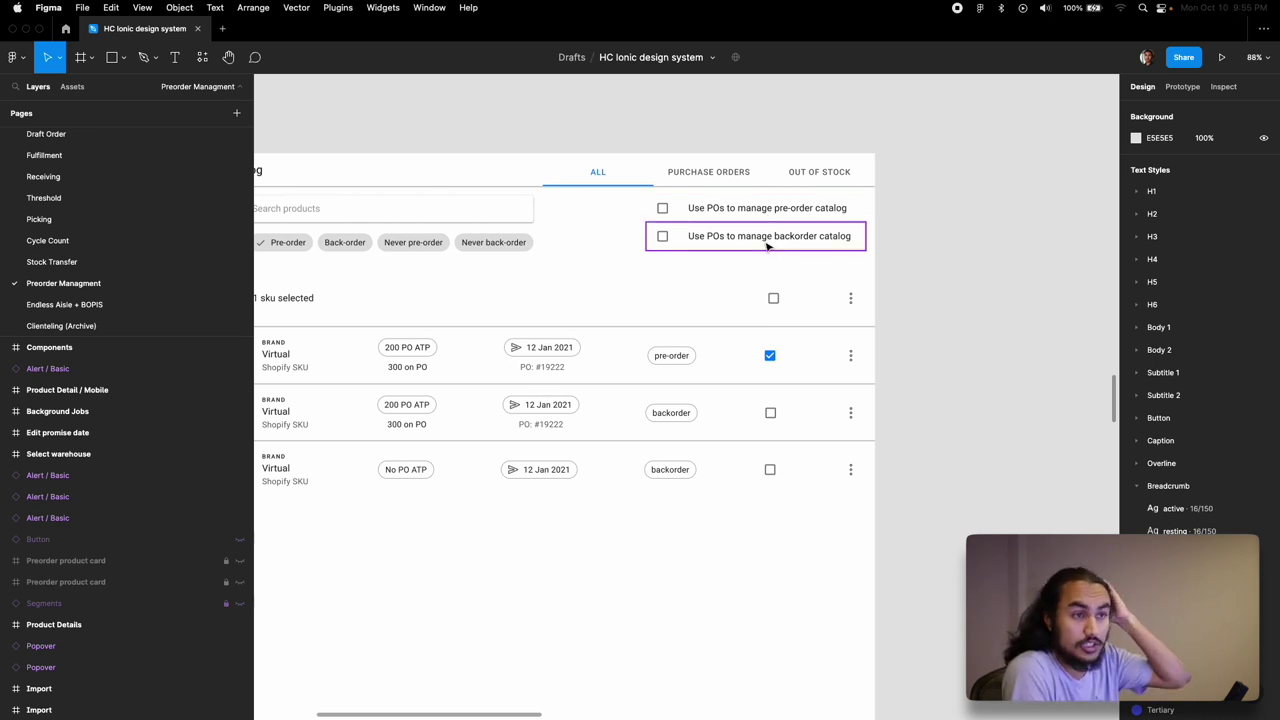
scroll(776, 249, down, 4)
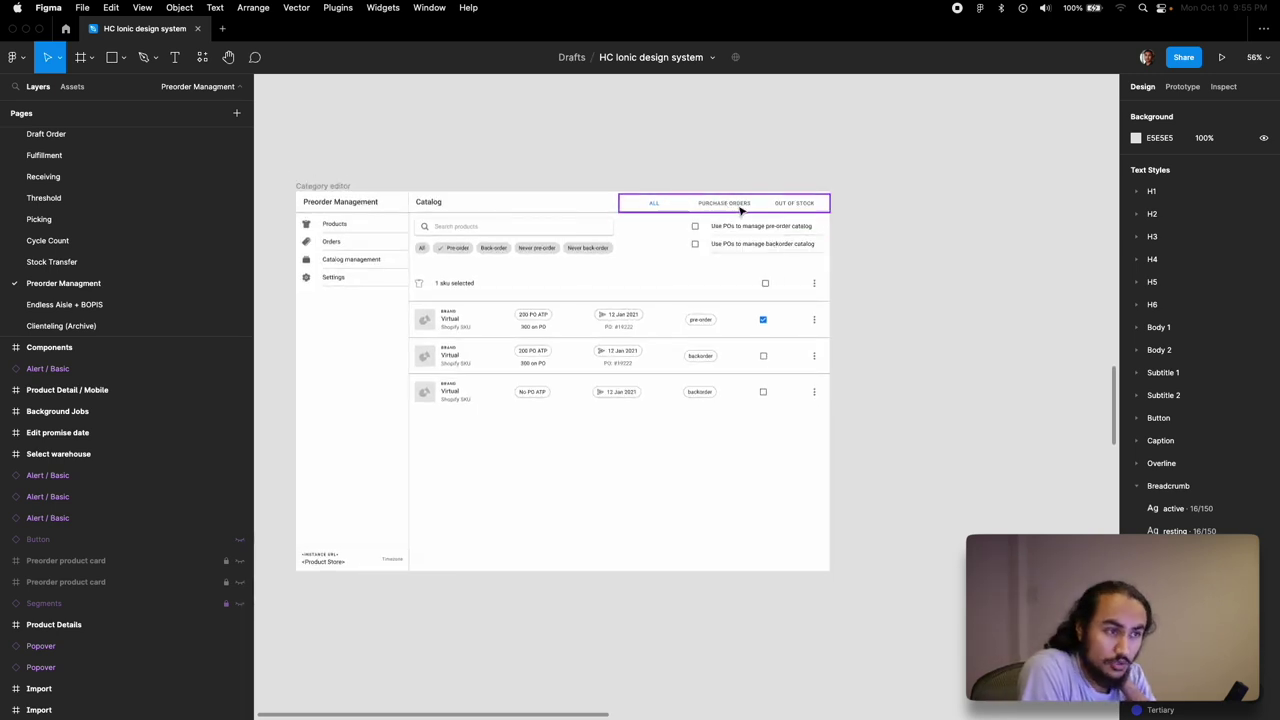
- Pan around the Category editor frame to review its All, Purchase Orders and Out of Stock tabs
scroll(737, 208, right, 5)
scroll(742, 211, right, 1)
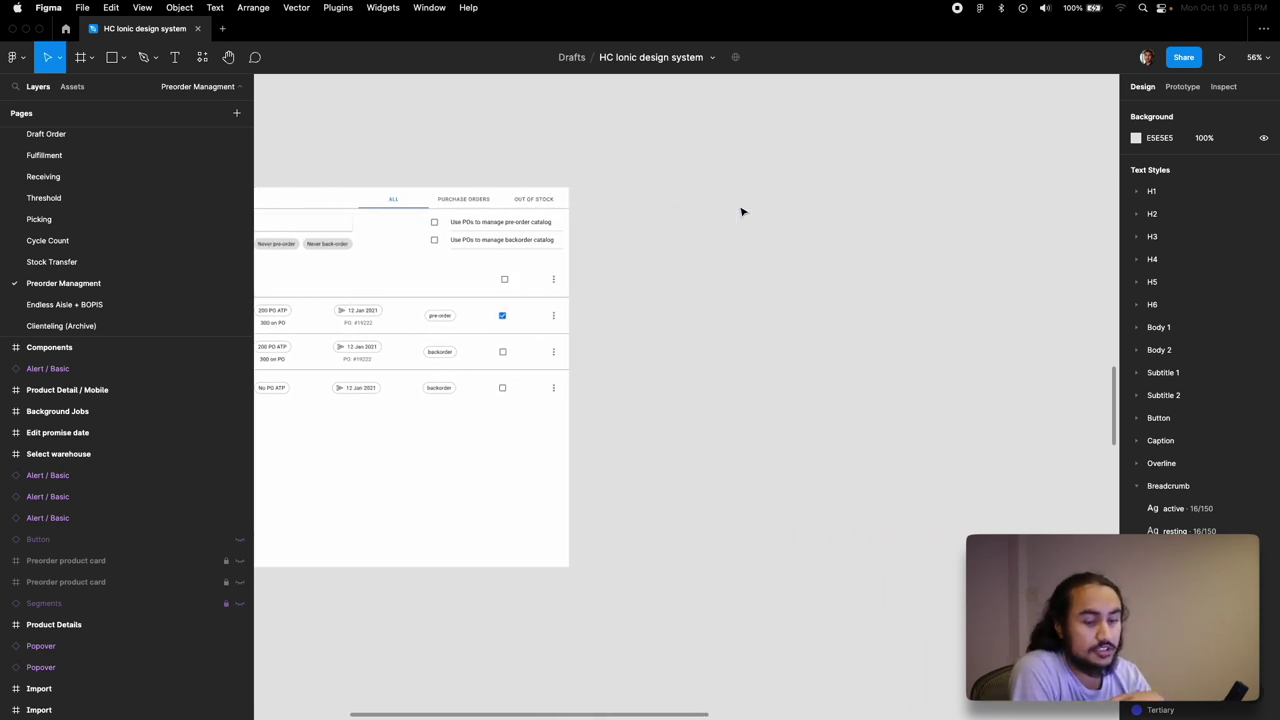
scroll(742, 211, left, 2)
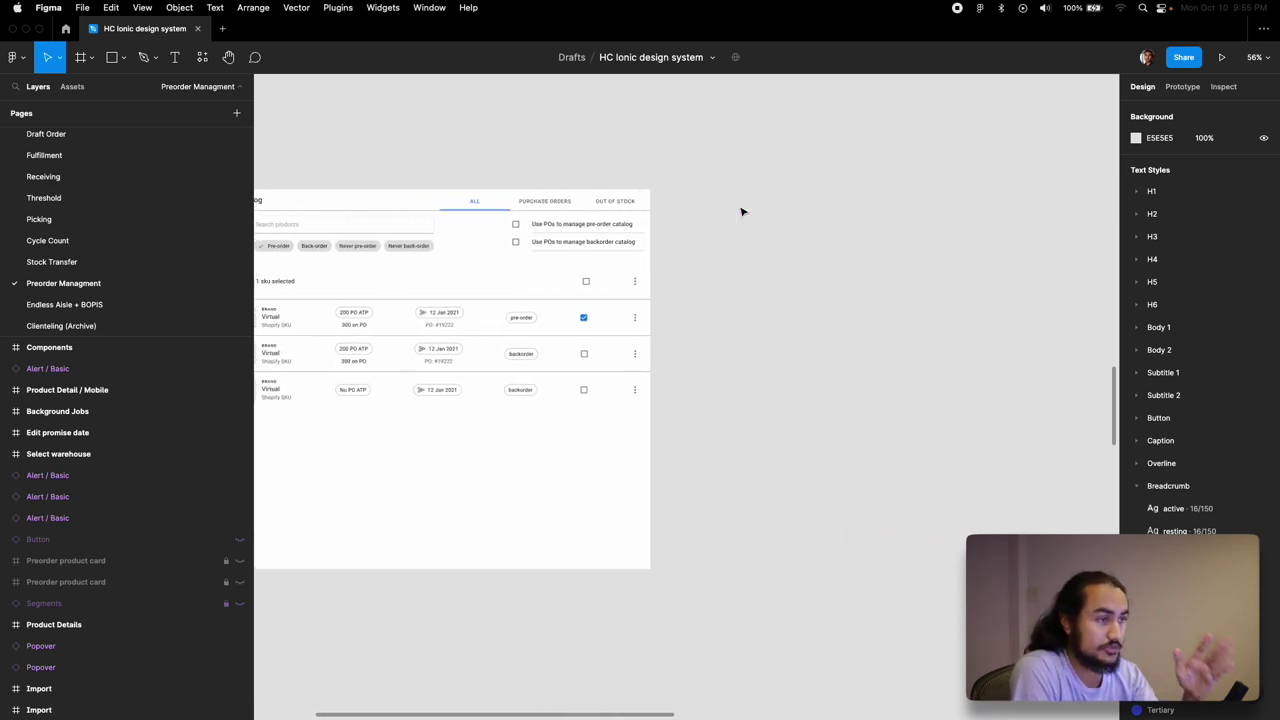
scroll(742, 211, left, 5)
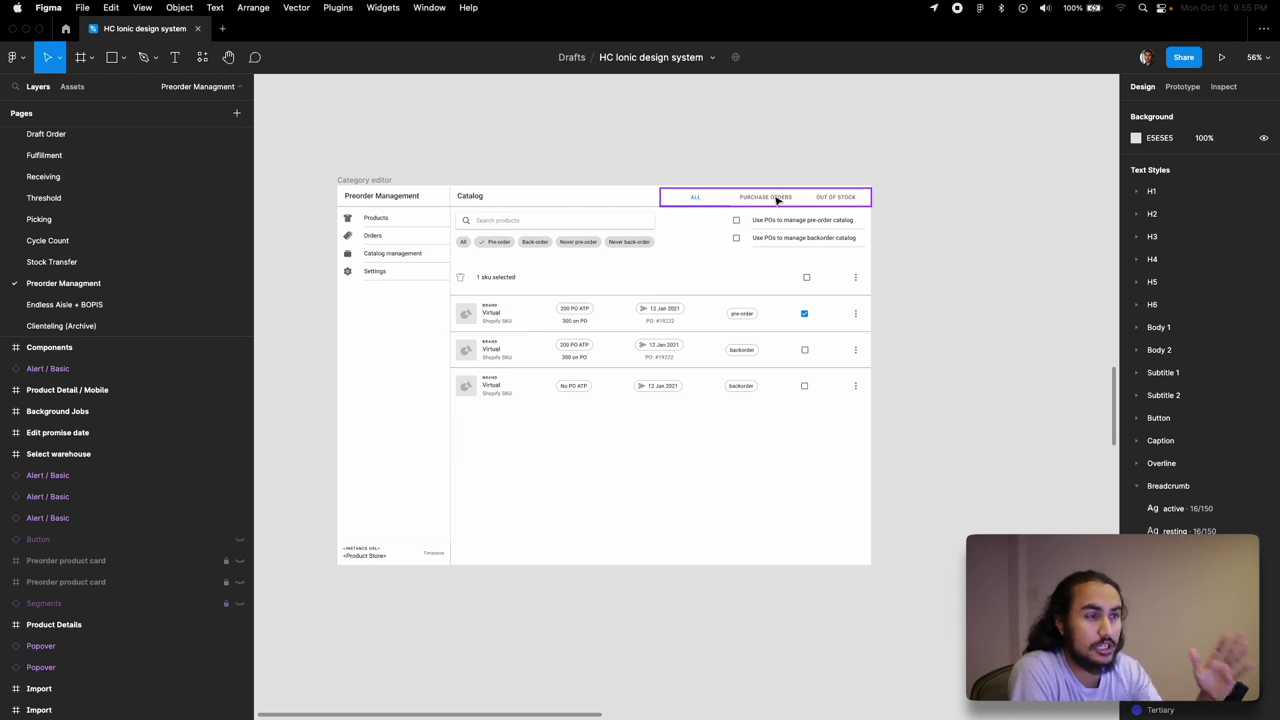
scroll(712, 240, up, 5)
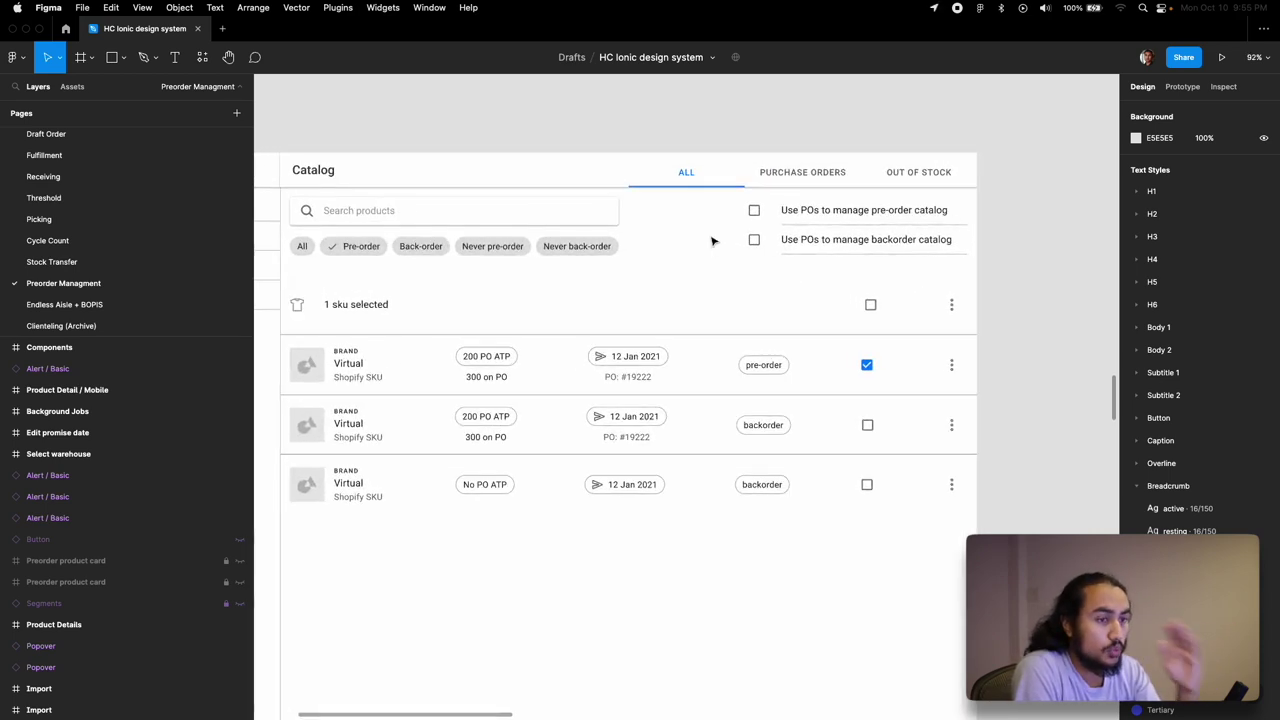
scroll(712, 240, down, 1)
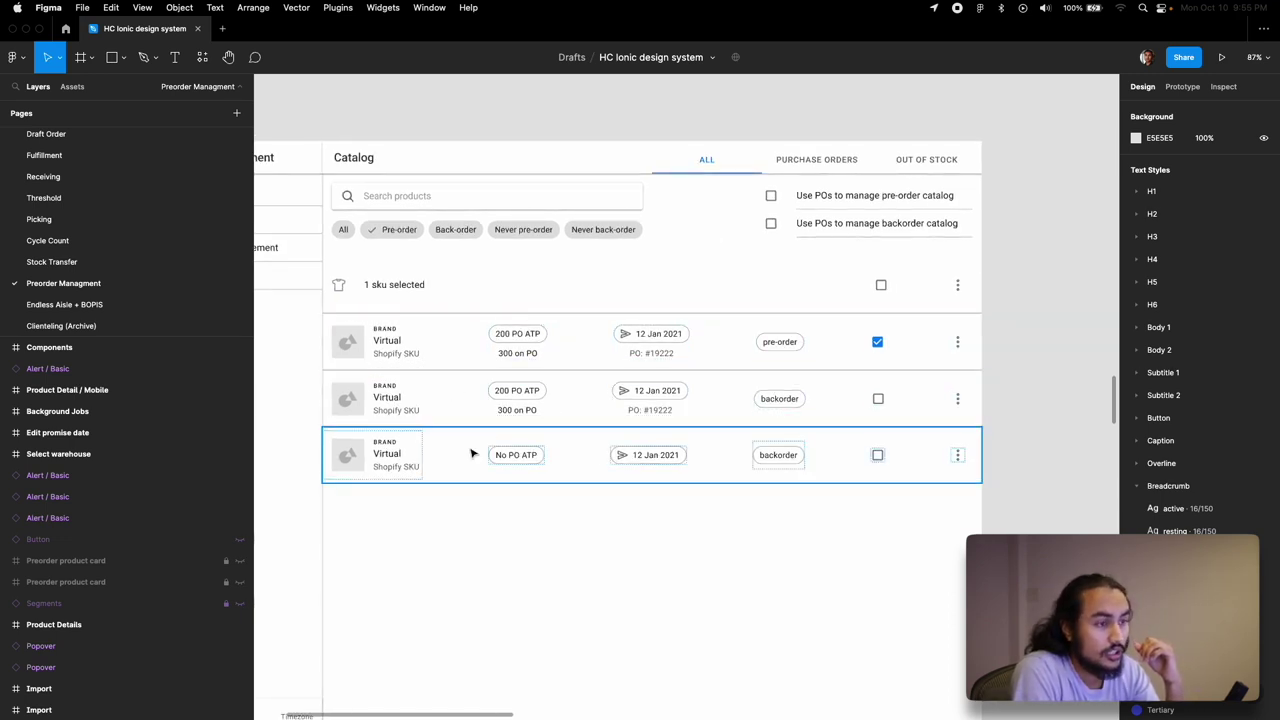
scroll(487, 443, down, 4)
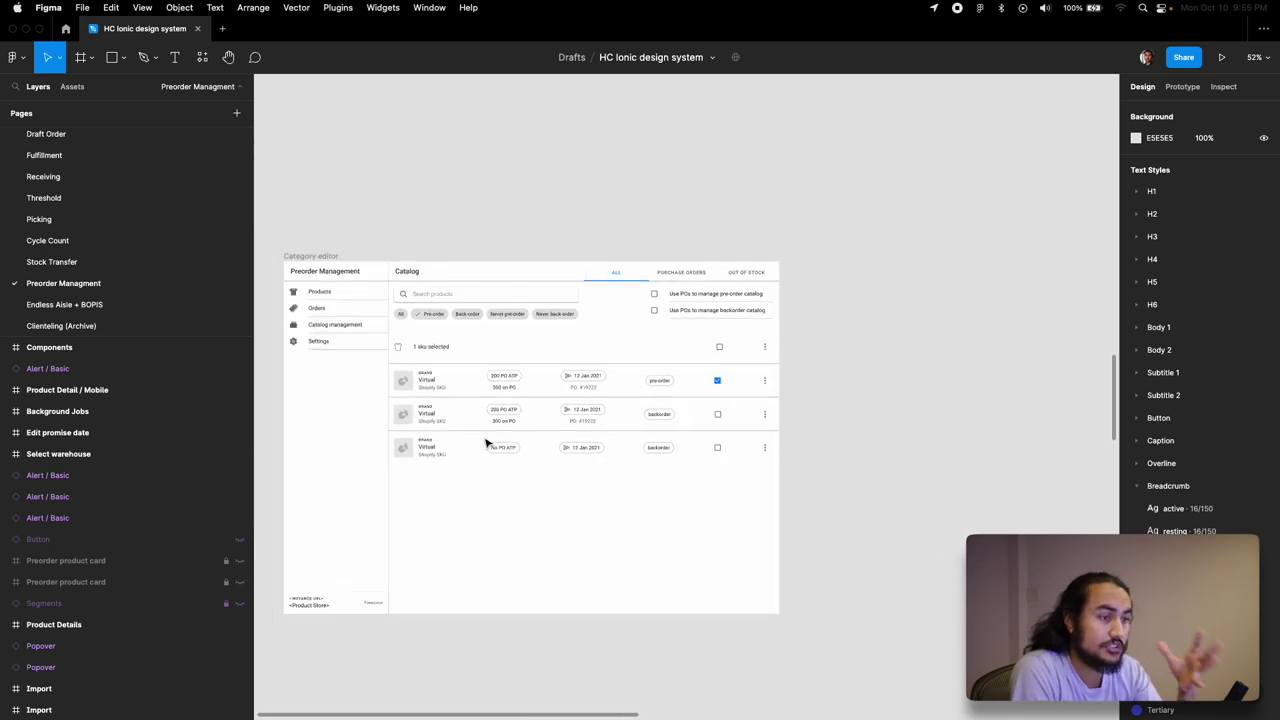
scroll(487, 443, up, 4)
scroll(487, 443, down, 2)
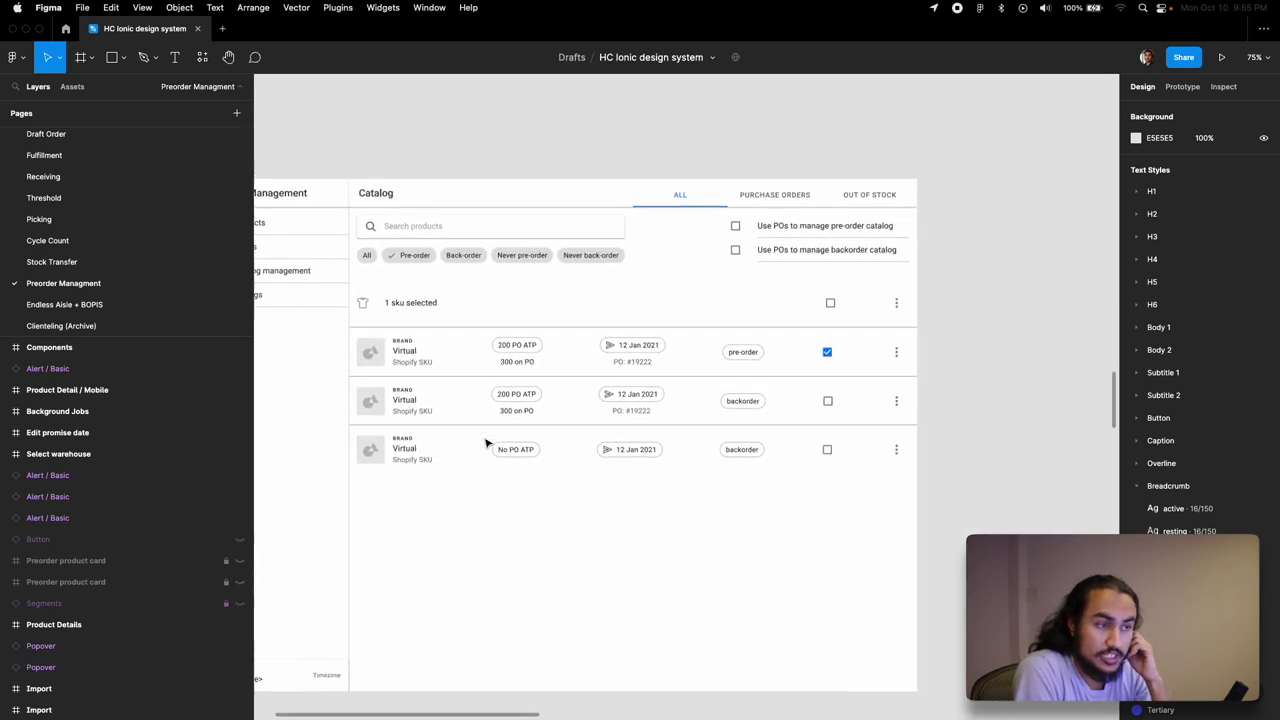
scroll(487, 443, down, 1)
scroll(487, 443, left, 1)
scroll(487, 443, down, 3)
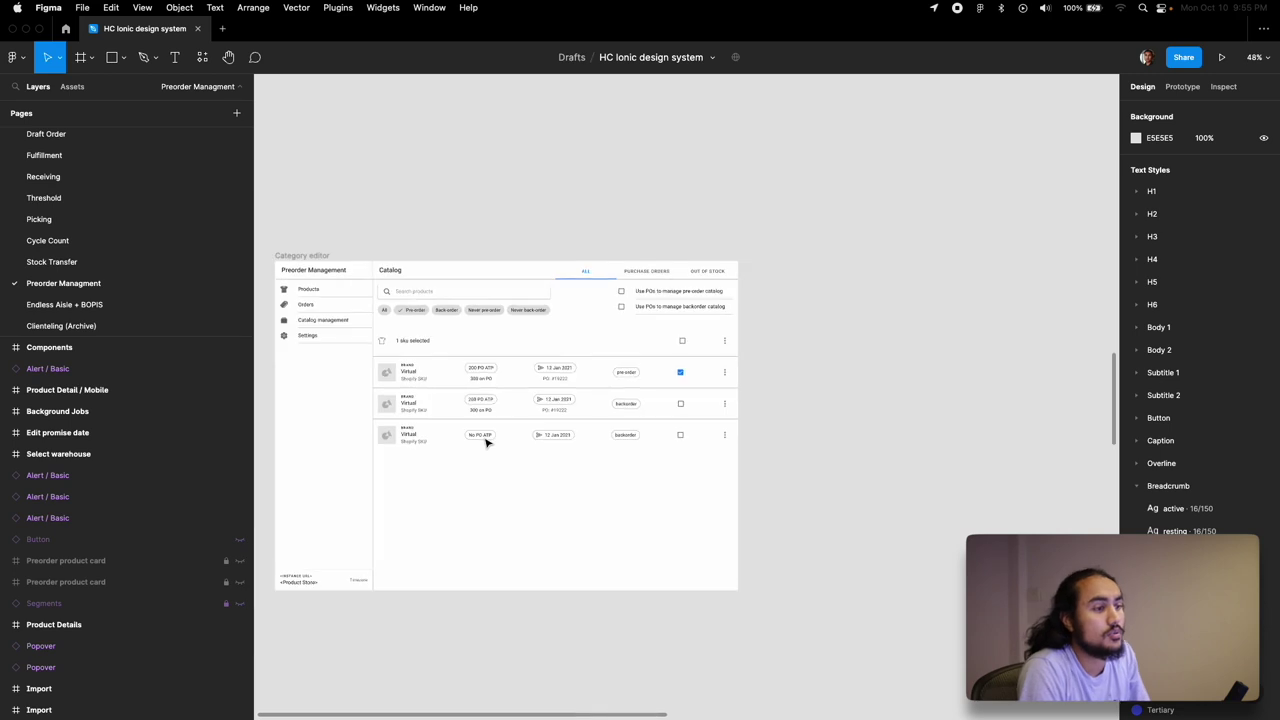
- Duplicate the Category editor frame and align the copy beside the original
drag(325, 241, 863, 263)
scroll(863, 263, down, 6)
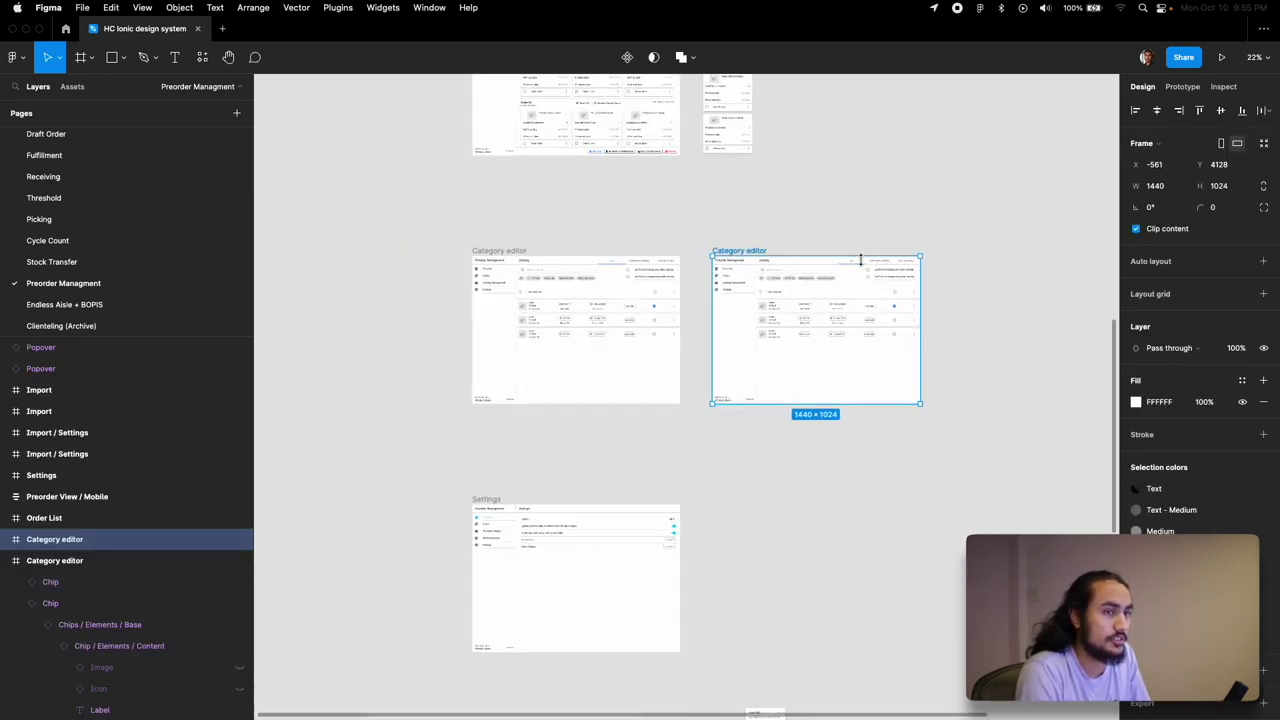
scroll(750, 315, up, 1)
scroll(750, 315, right, 1)
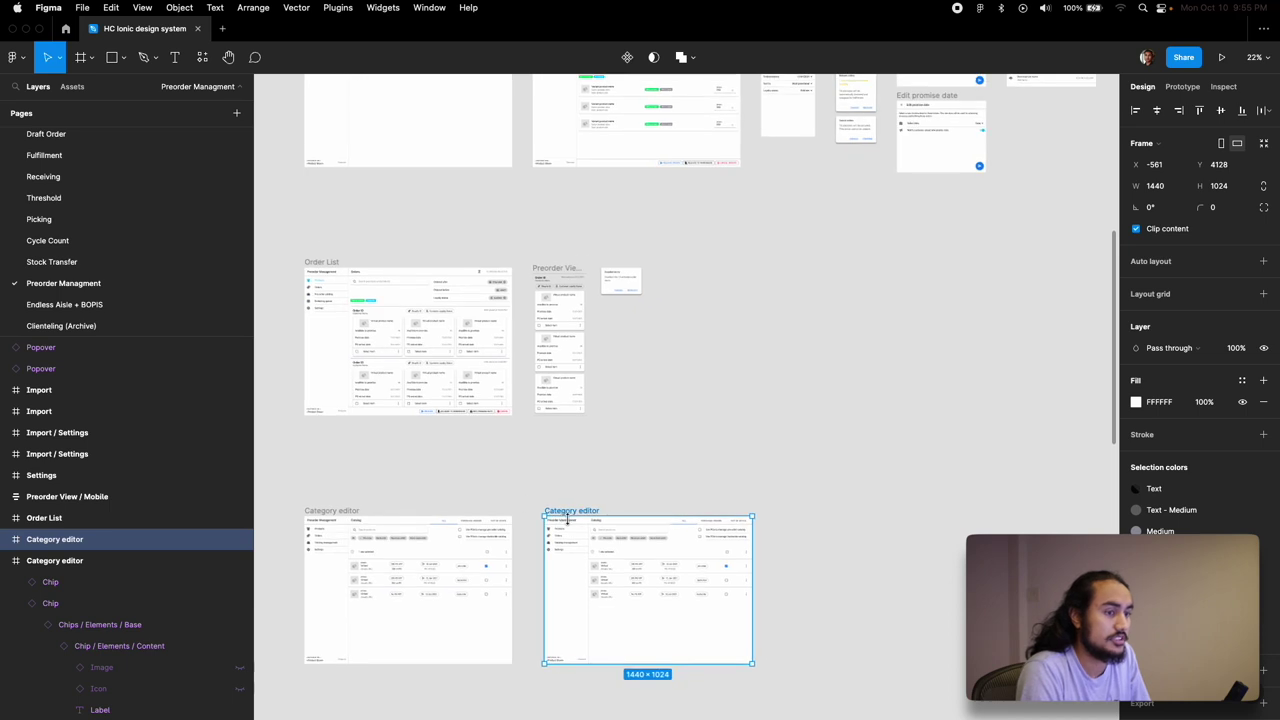
drag(573, 514, 562, 514)
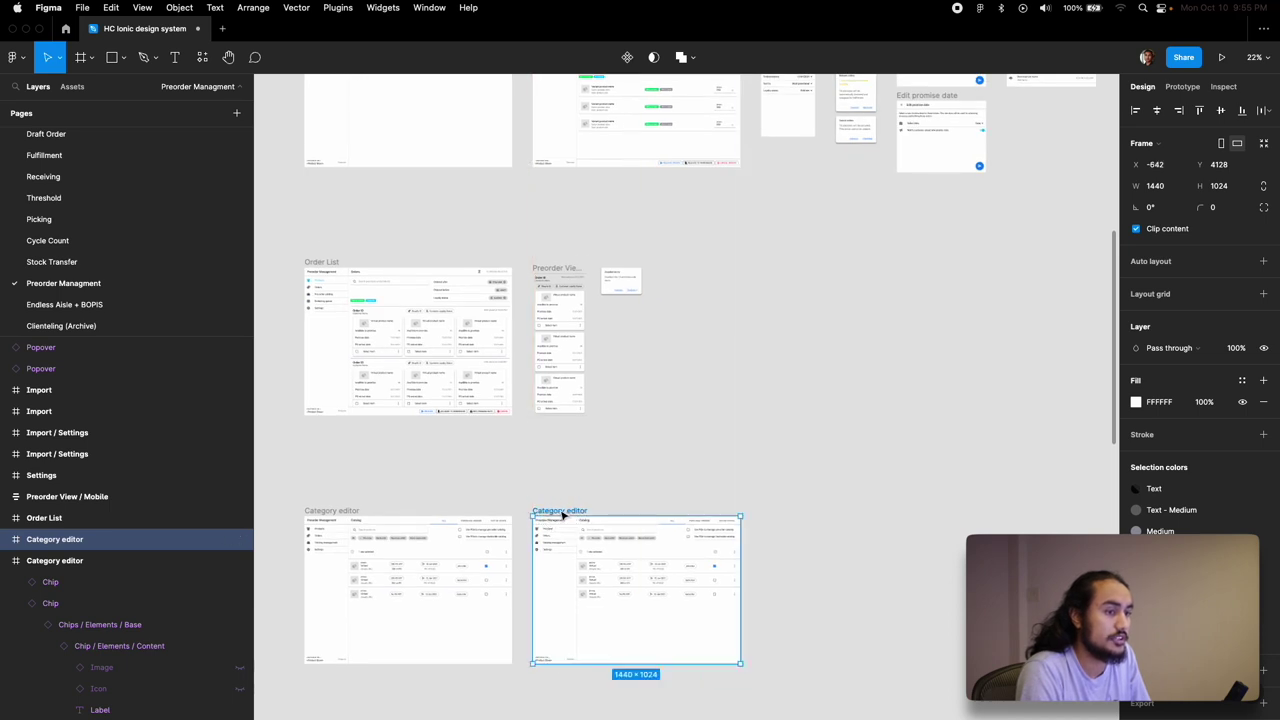
- Rename the copied frame to 'Product detail page'
click(571, 493)
scroll(571, 493, down, 1)
click(515, 464)
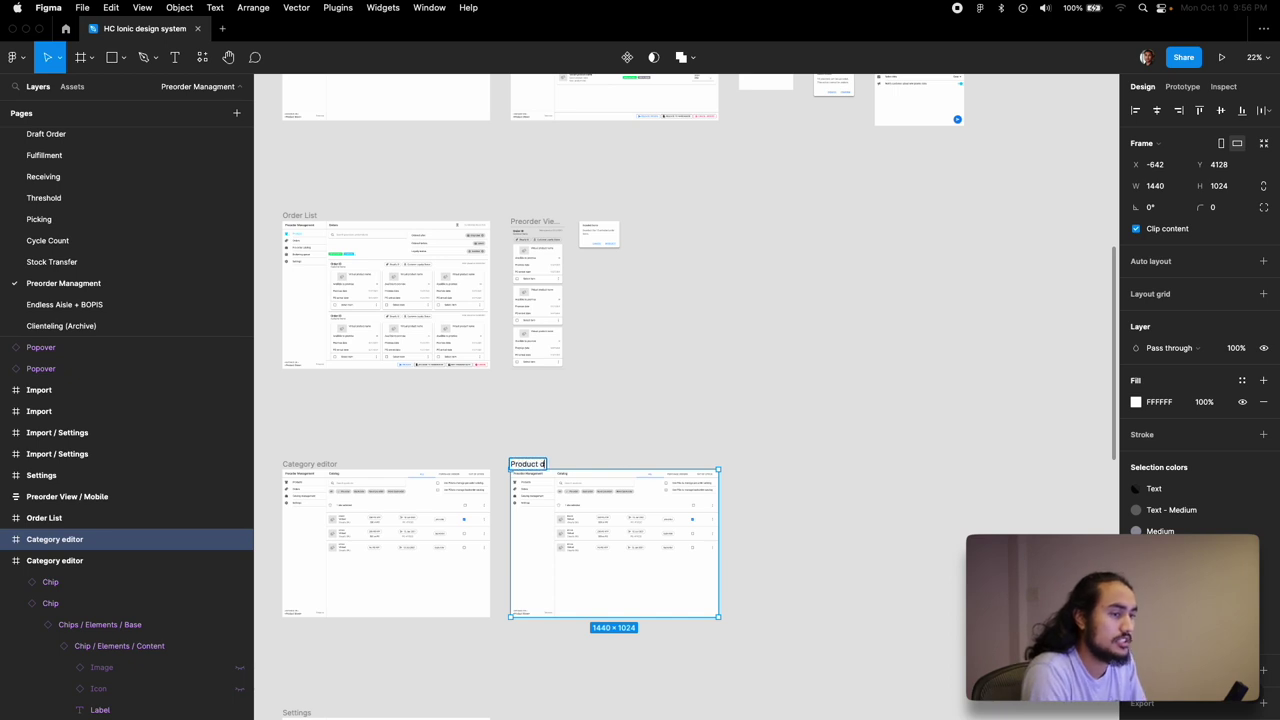
key(Return)
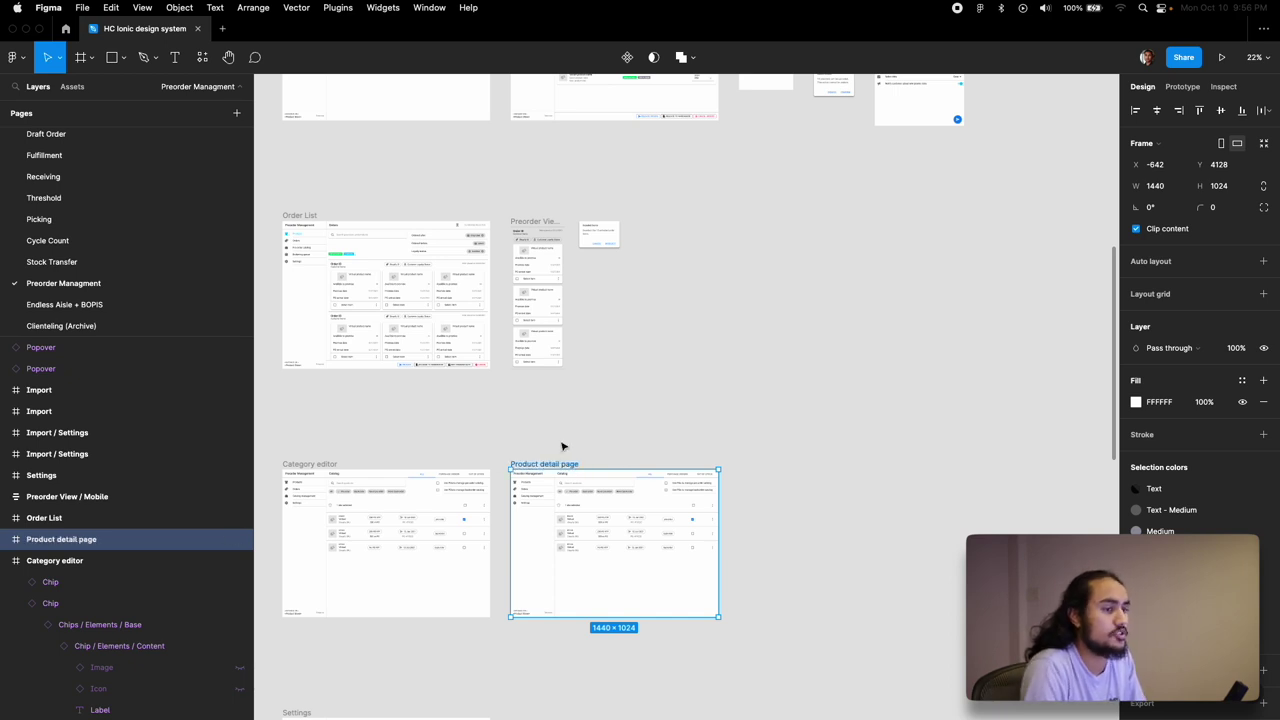
scroll(562, 447, up, 5)
scroll(563, 443, down, 10)
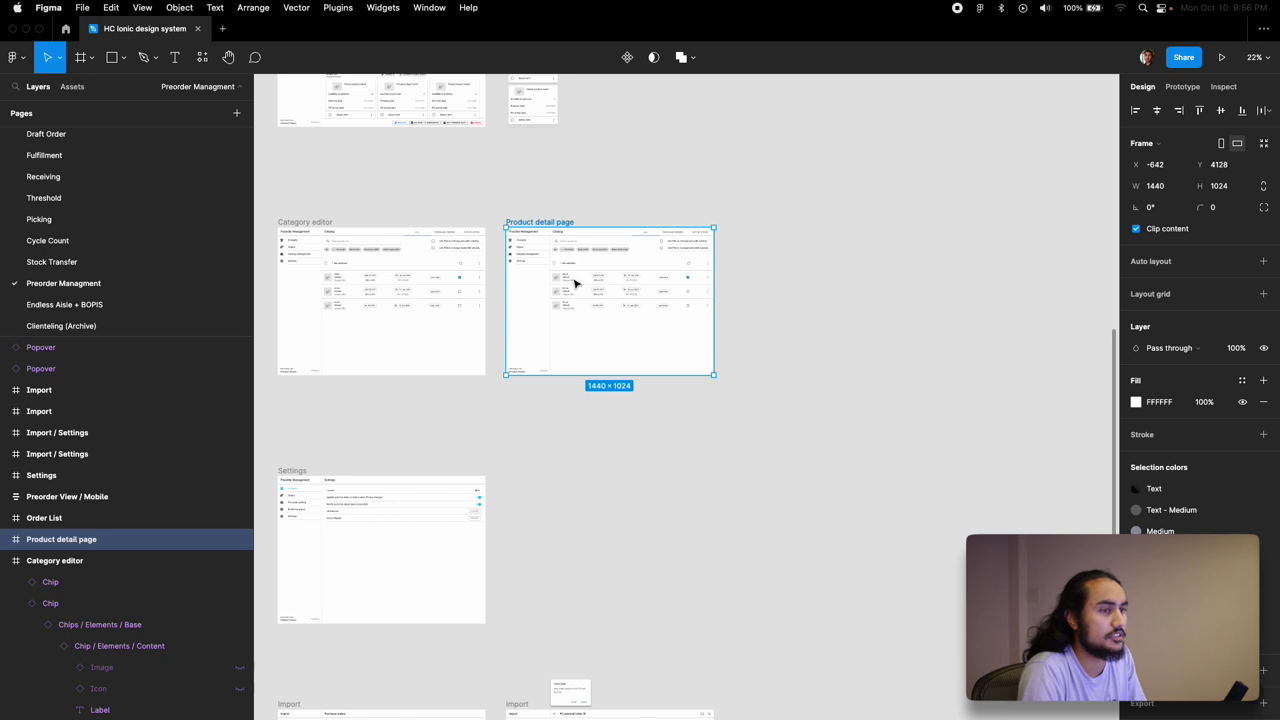
scroll(574, 283, up, 5)
scroll(572, 279, up, 2)
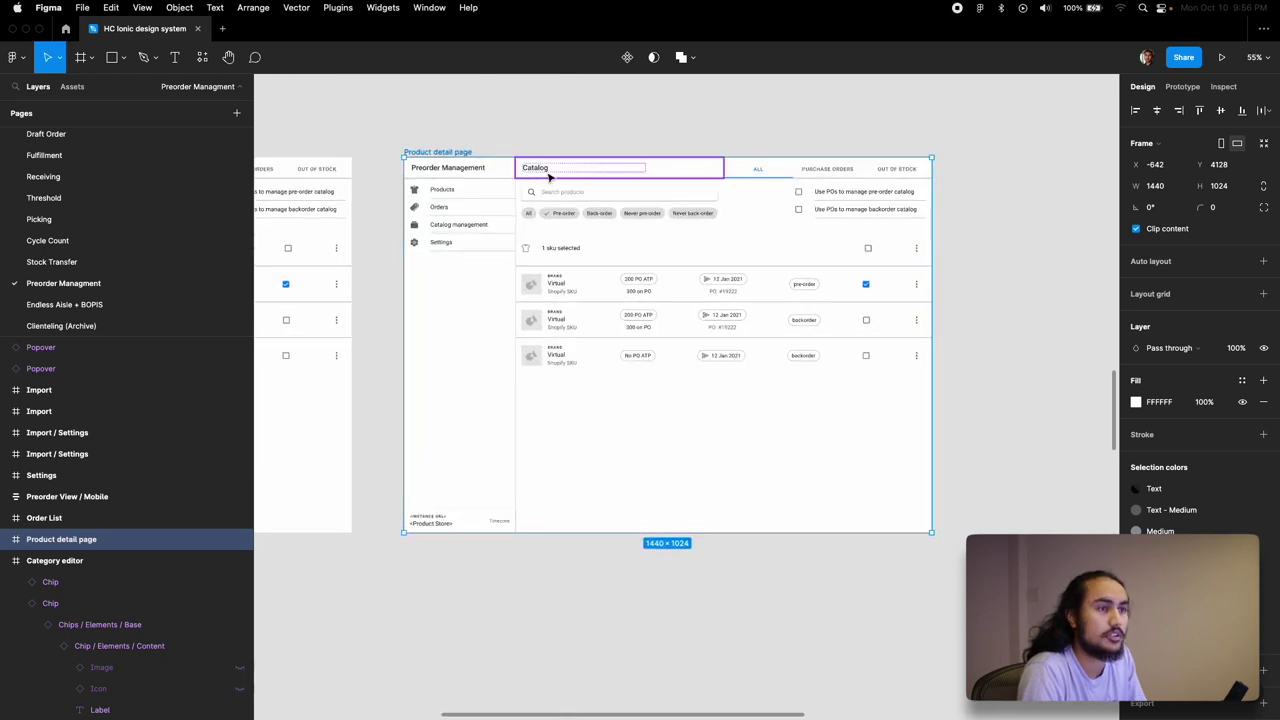
- Remove the PO checkbox options and select the five filter chips to clear them out
key(Escape)
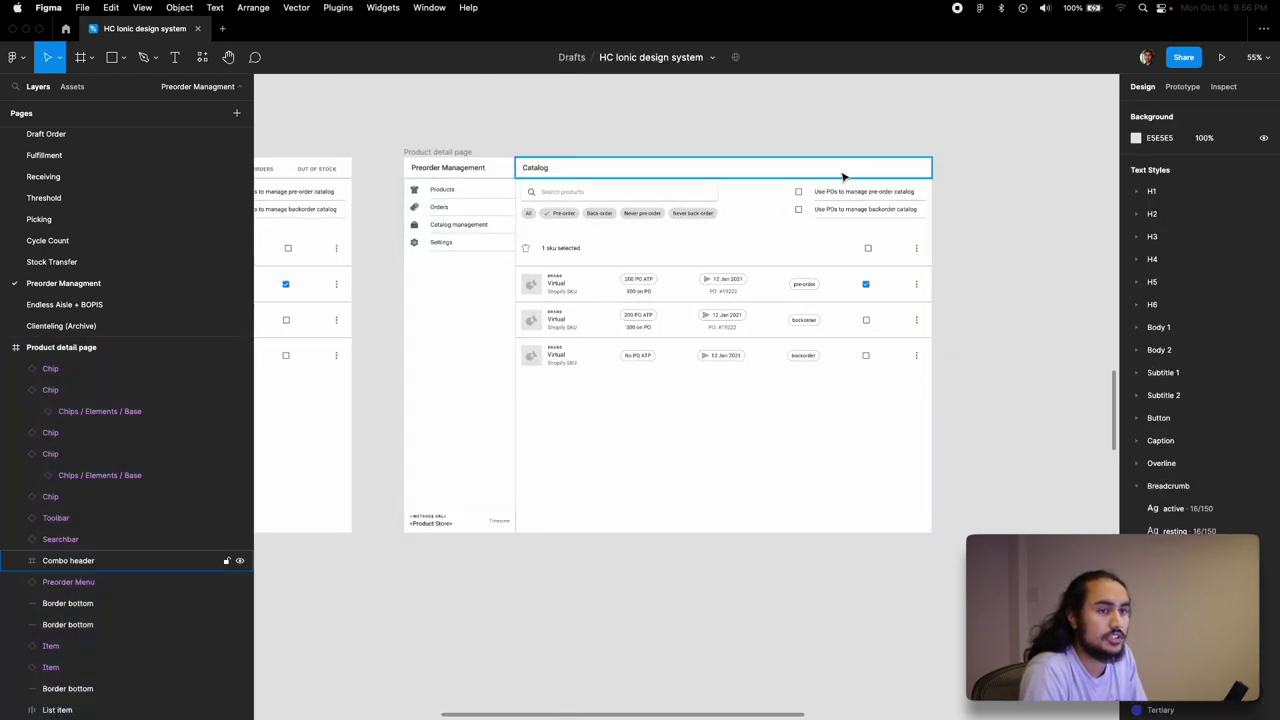
click(830, 207)
key(Escape)
key(Escape)
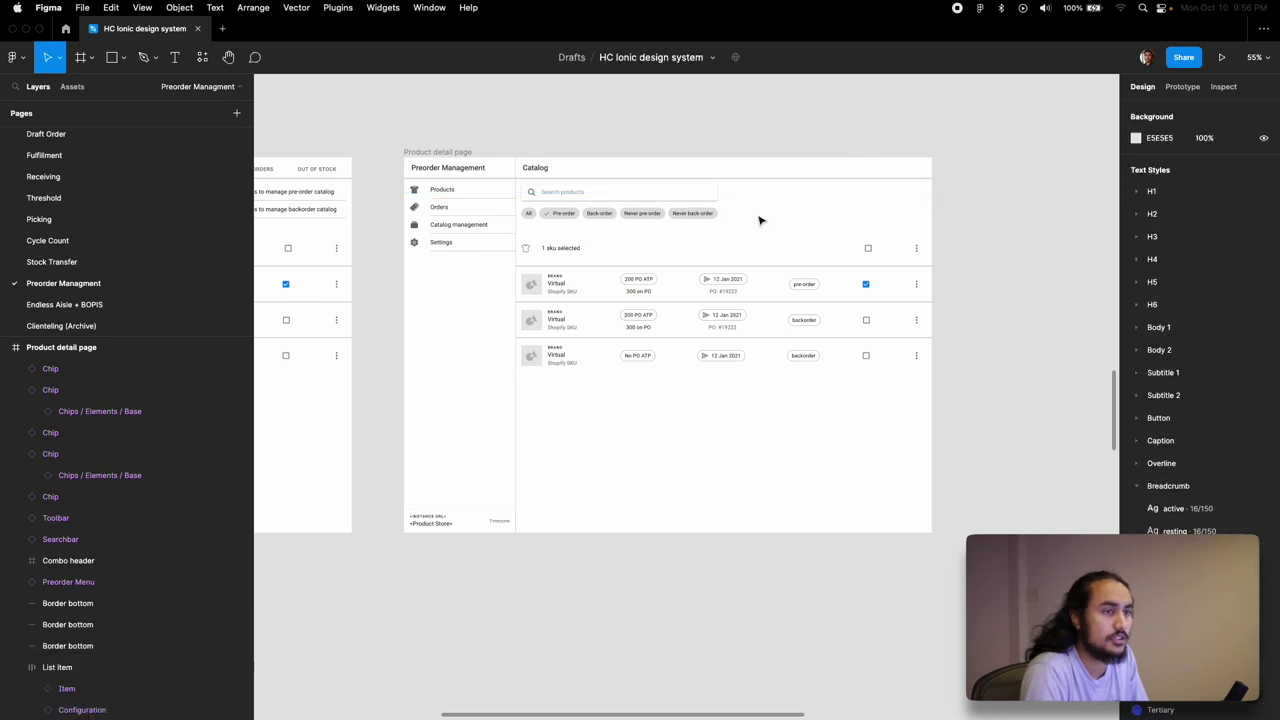
drag(723, 220, 706, 129)
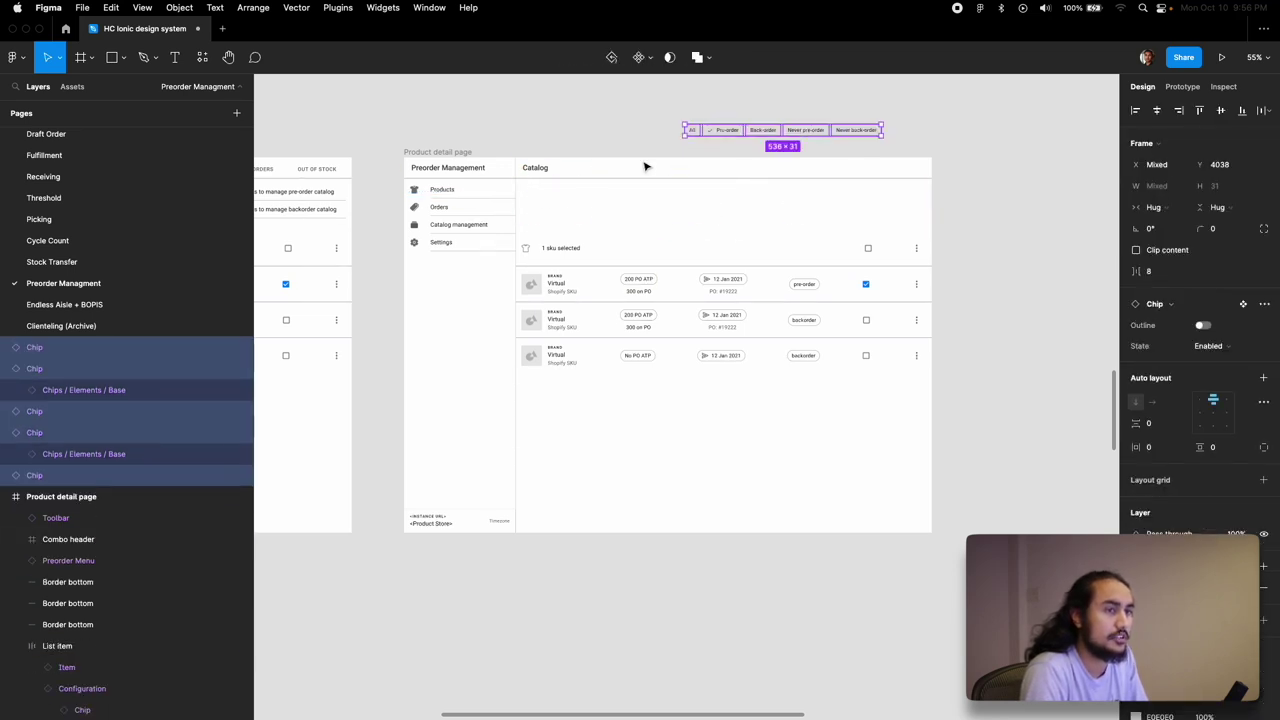
- Change the Catalog header title to 'Product details'
double_click(533, 172)
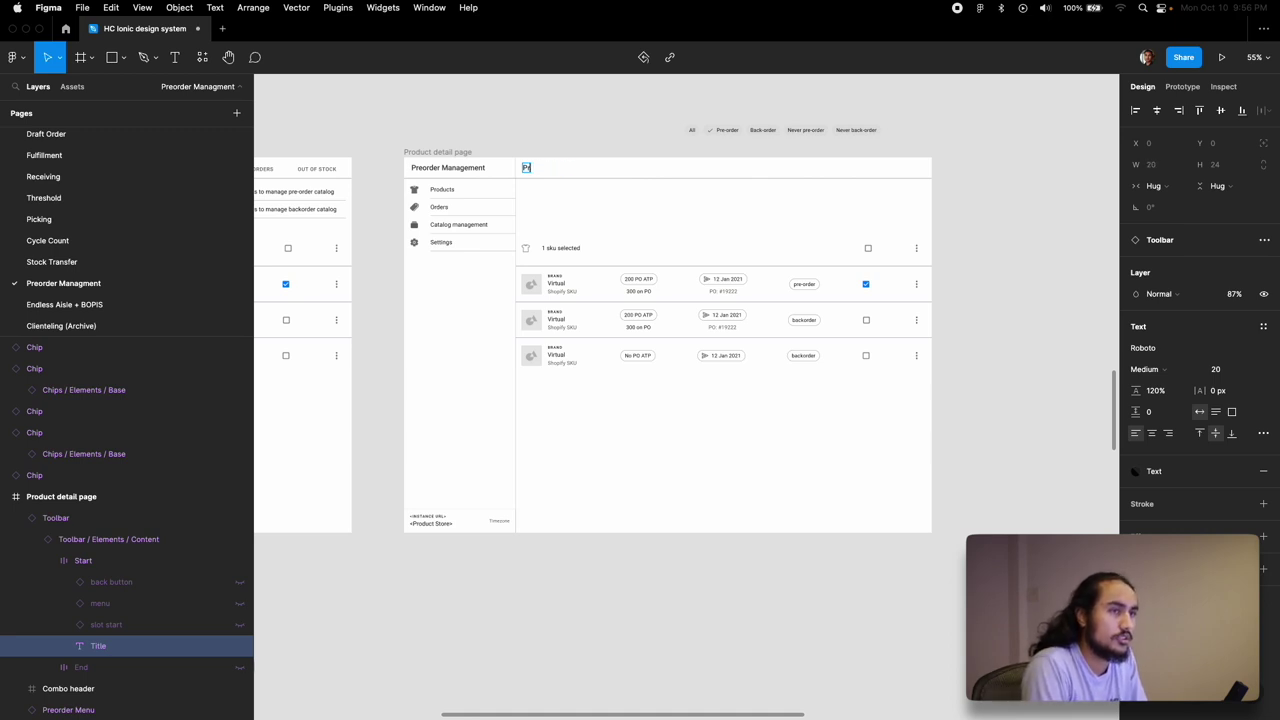
text(C)
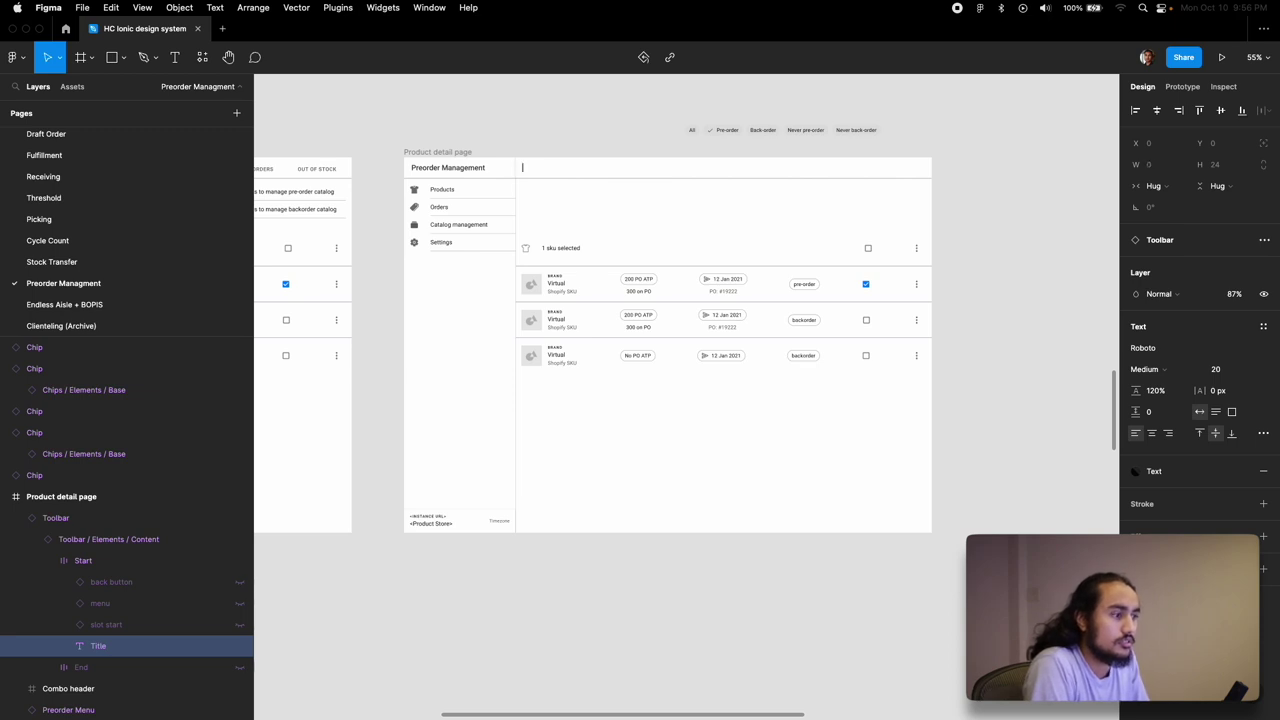
text(Pr)
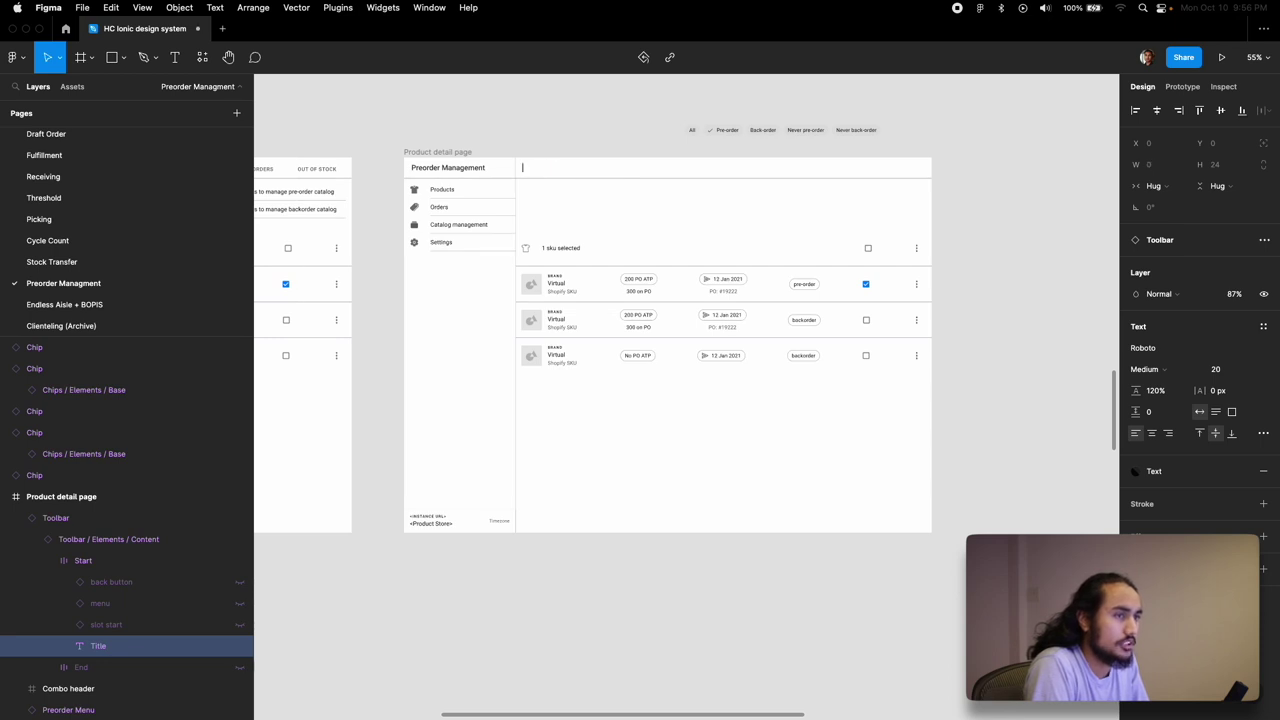
text(oduct detail)
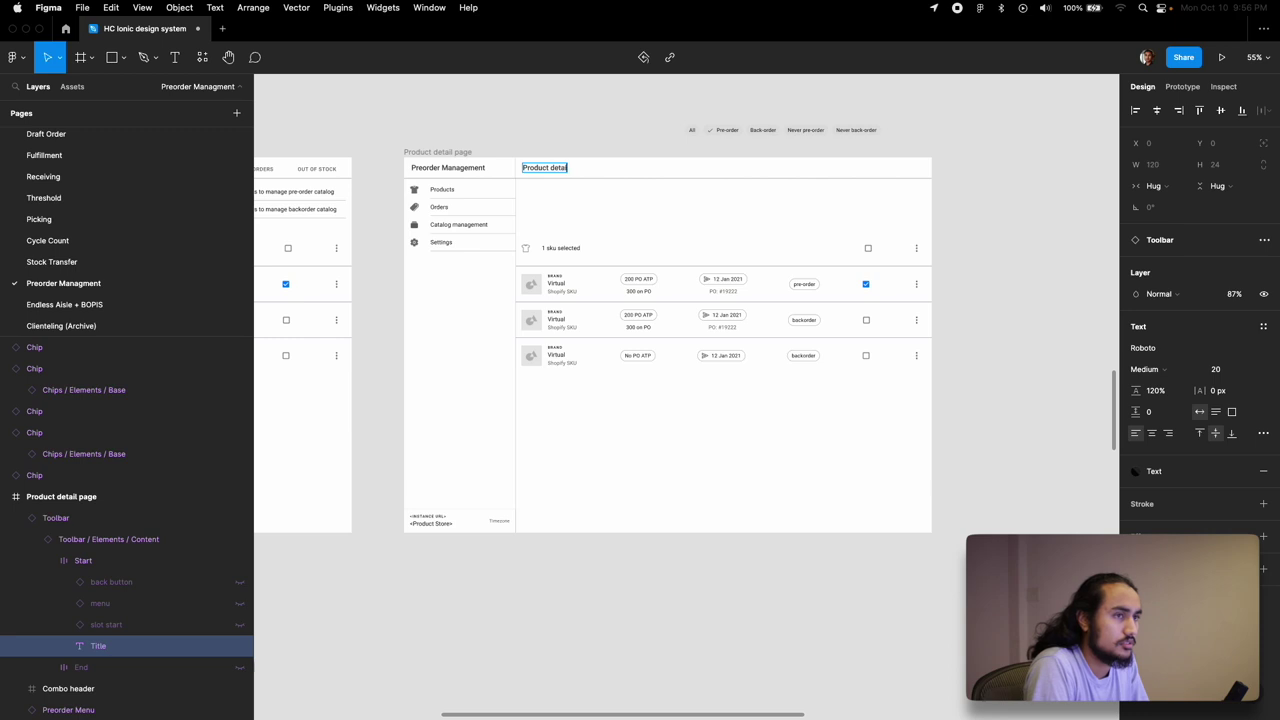
text(s)
scroll(686, 300, up, 10)
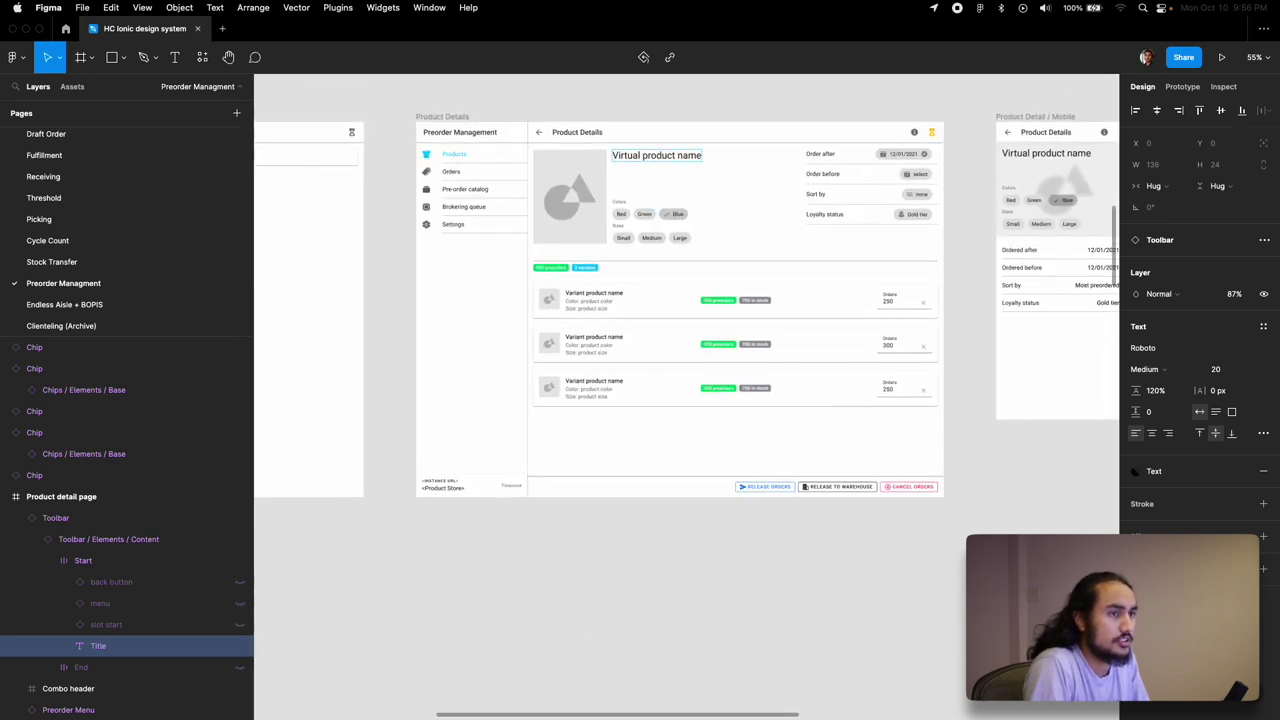
scroll(648, 161, down, 10)
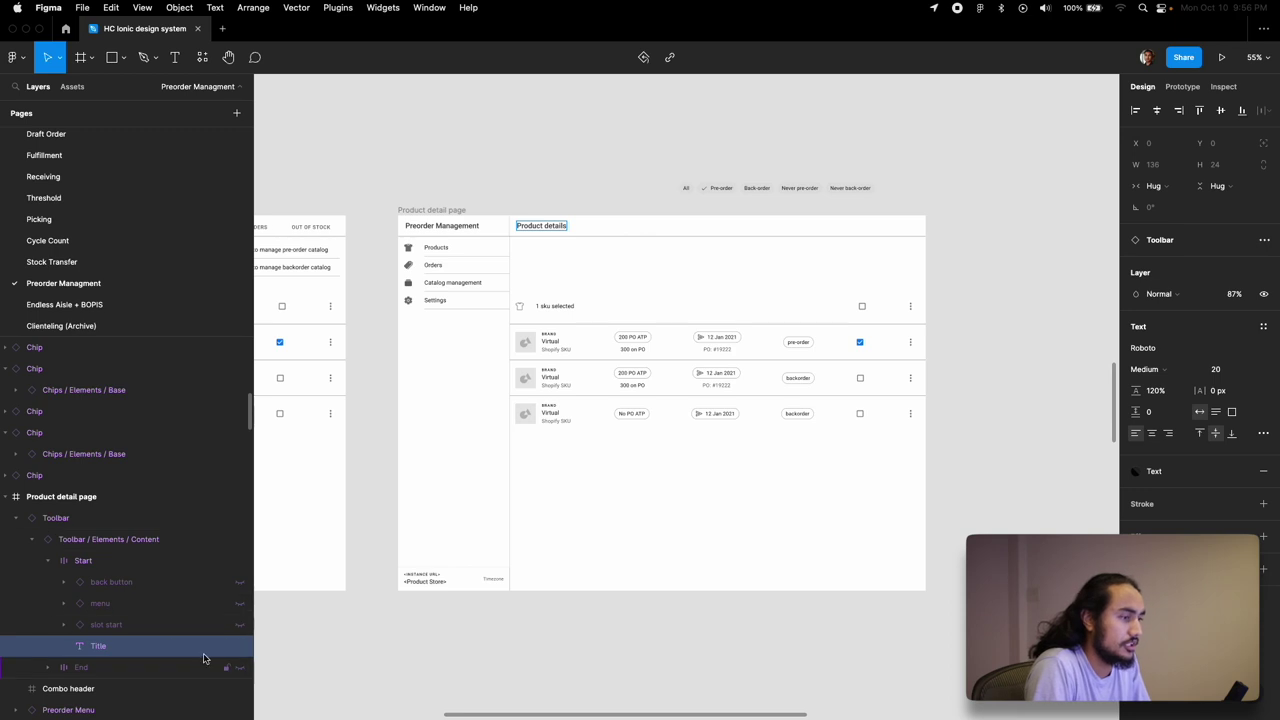
- Make the back arrow layer visible before the Product details title
click(240, 583)
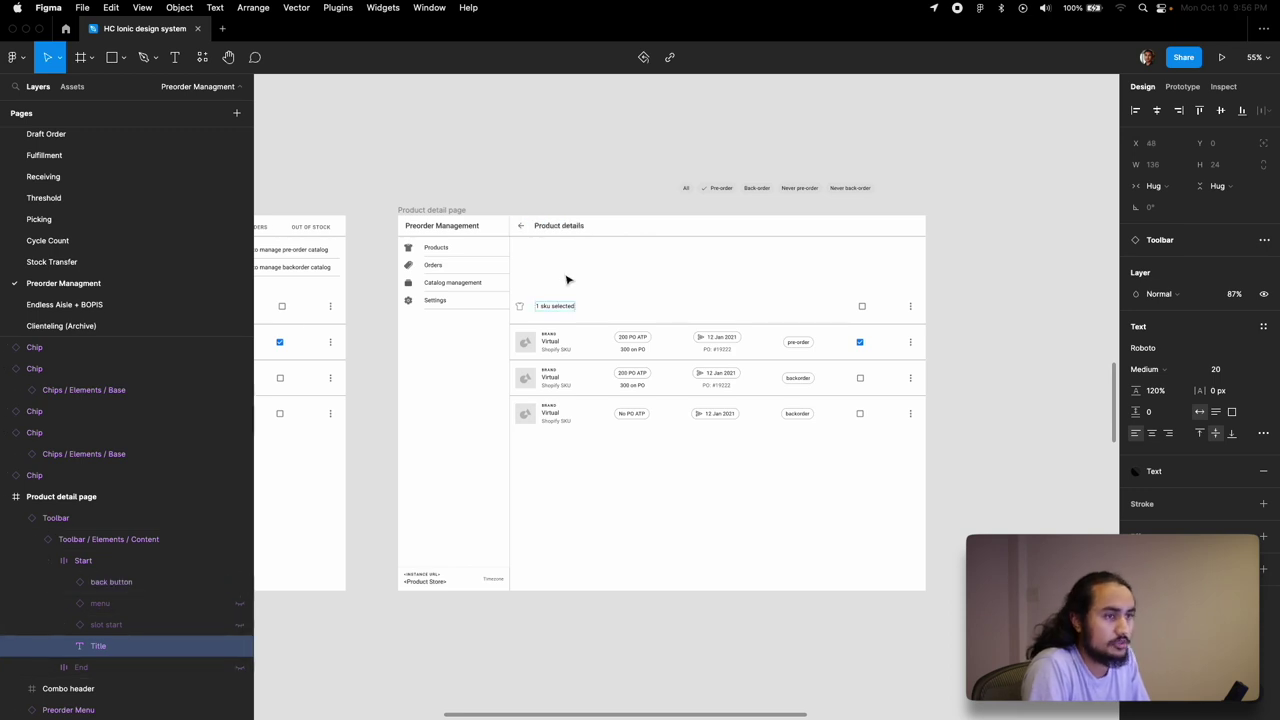
click(108, 584)
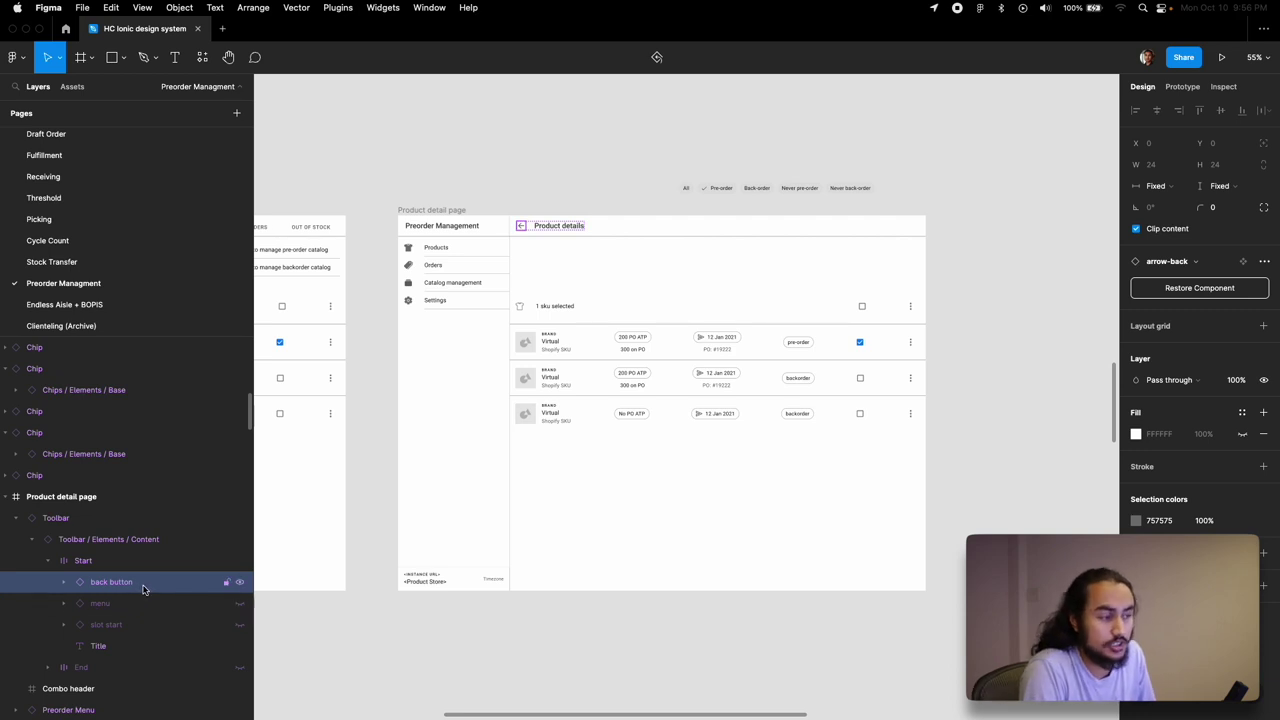
click(640, 232)
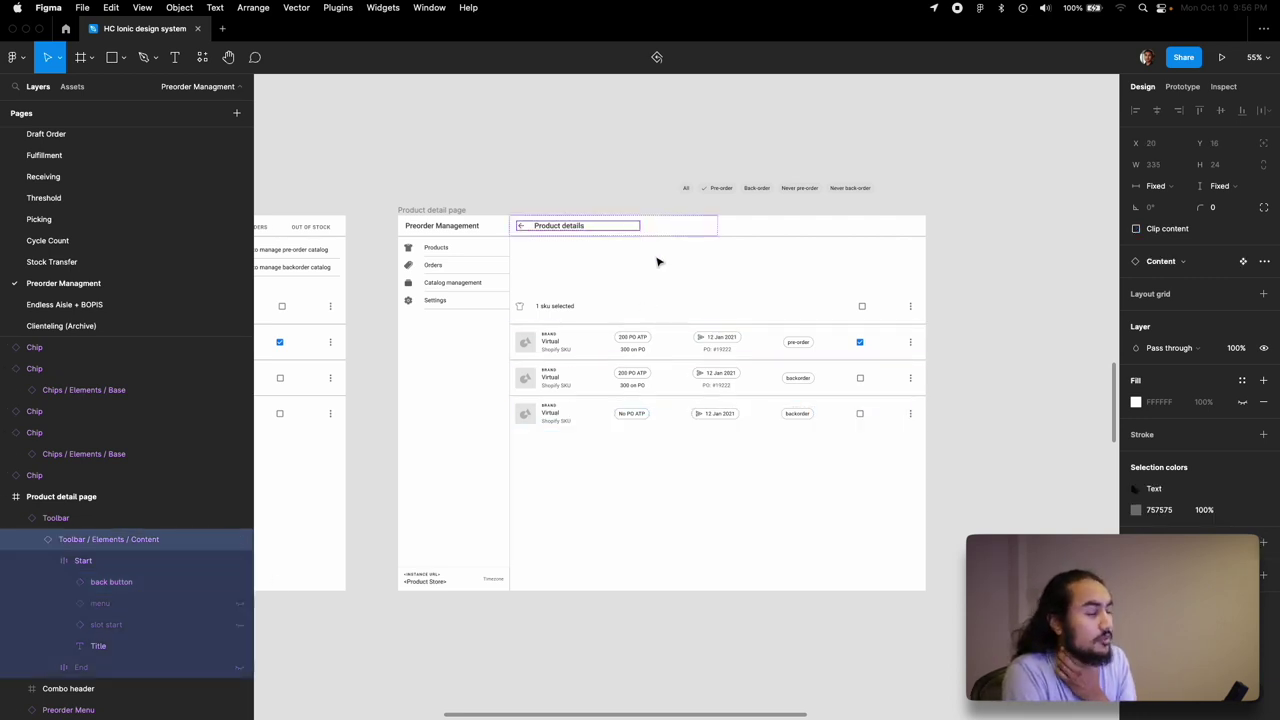
click(660, 262)
- Delete the '1 sku selected' row from the Product detail page
scroll(669, 240, right, 2)
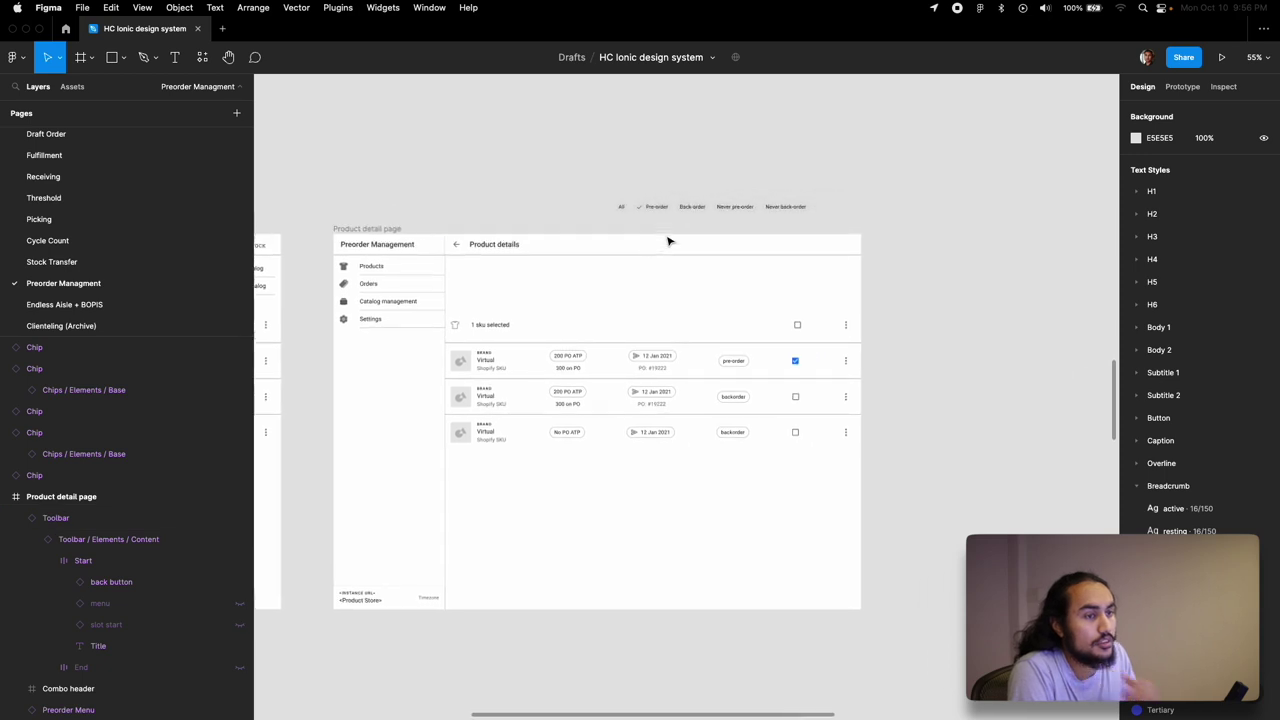
ctrl+scroll(583, 336, up, 5)
ctrl+scroll(583, 338, down, 3)
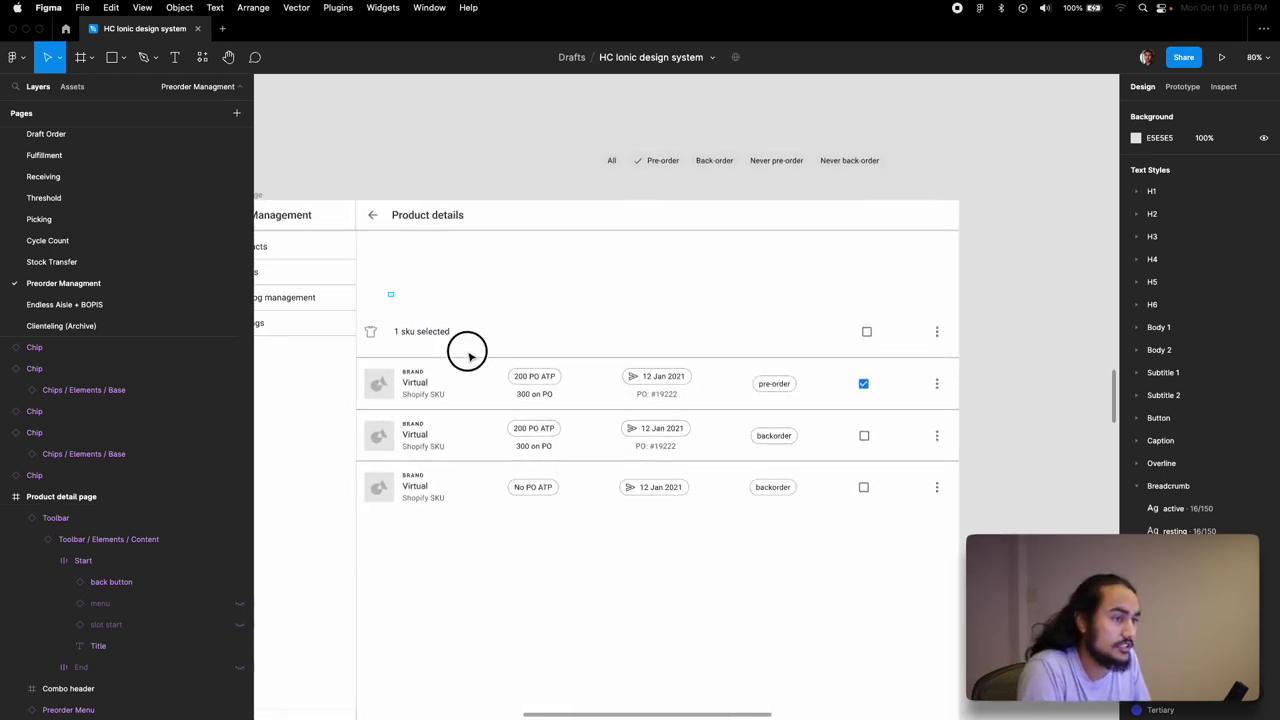
drag(466, 349, 966, 349)
key(Delete)
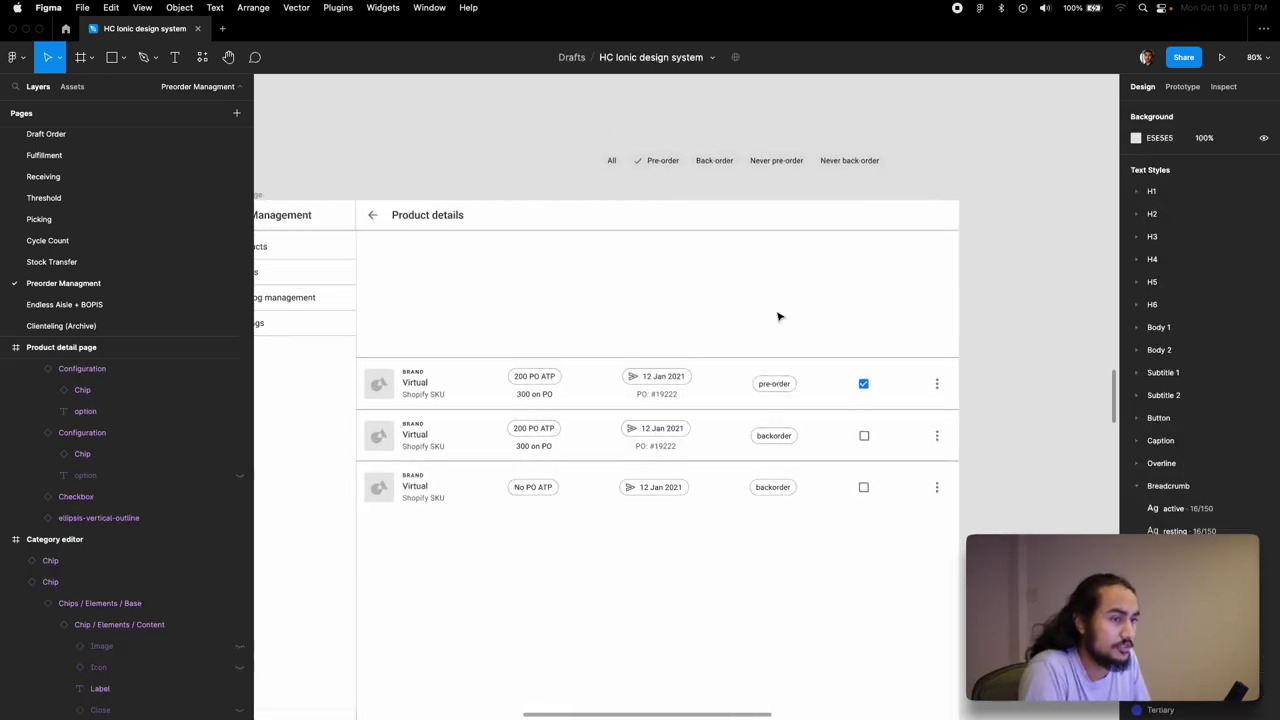
- Paste the Product Details image, 'Virtual product name', Colors and Sizes chips into the page
ctrl+scroll(780, 314, down, 5)
scroll(779, 317, up, 1)
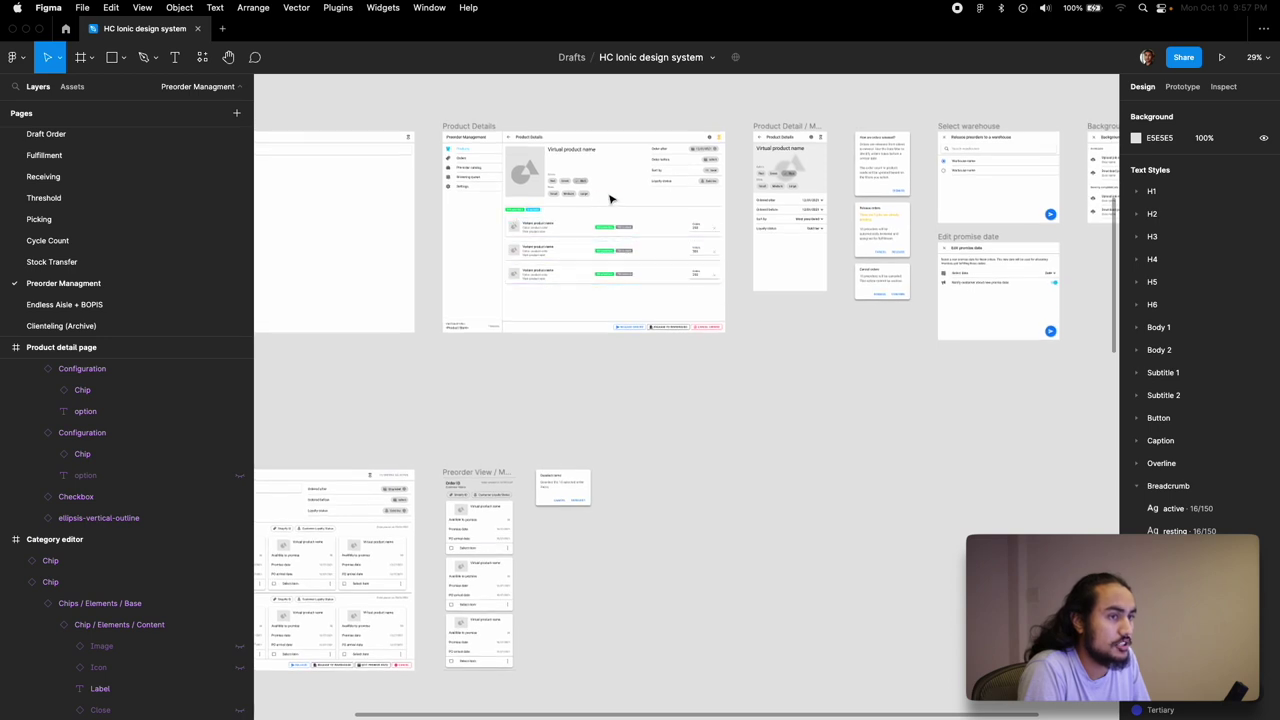
ctrl+scroll(609, 194, up, 3)
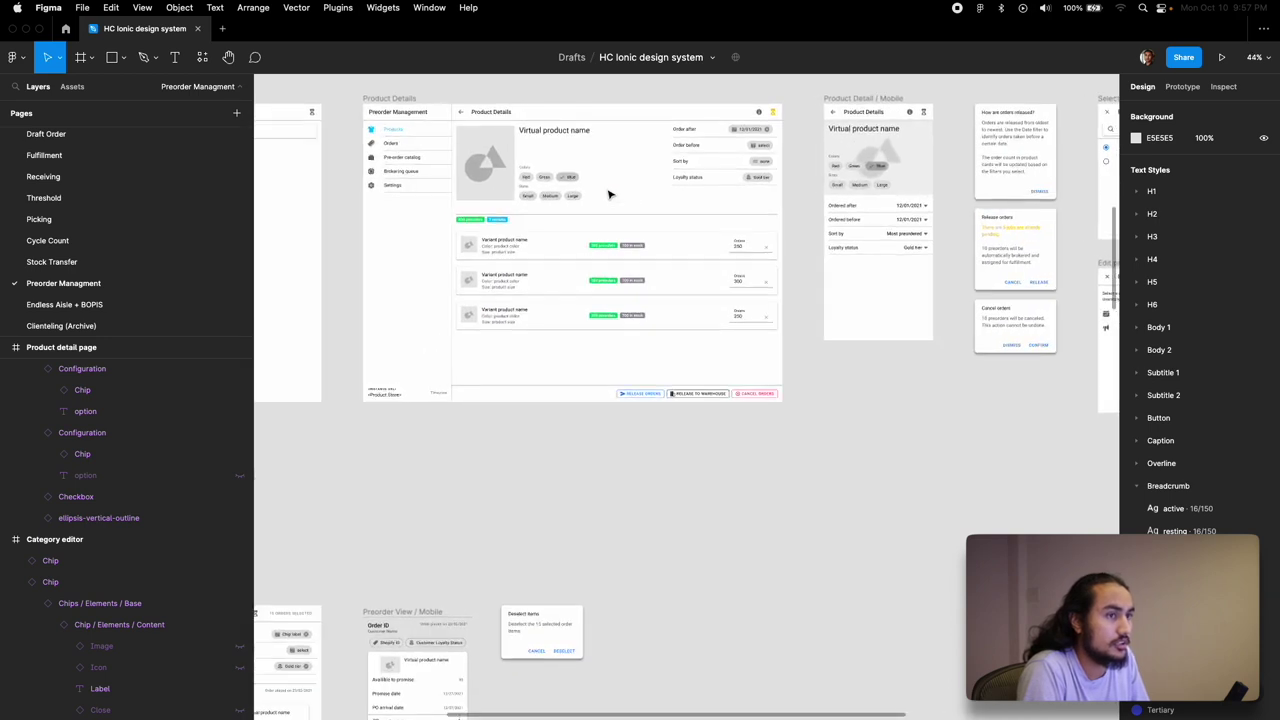
drag(609, 208, 477, 123)
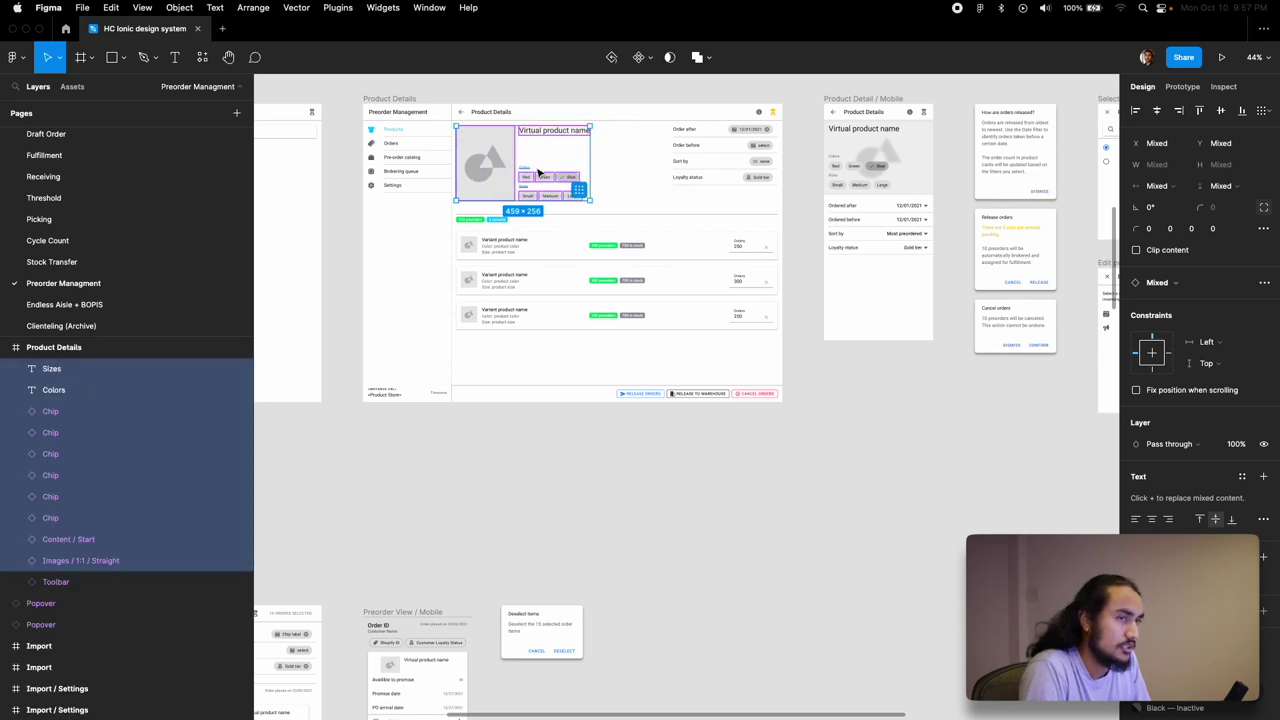
ctrl+scroll(538, 174, down, 5)
scroll(526, 374, down, 3)
drag(512, 287, 600, 343)
click(506, 256)
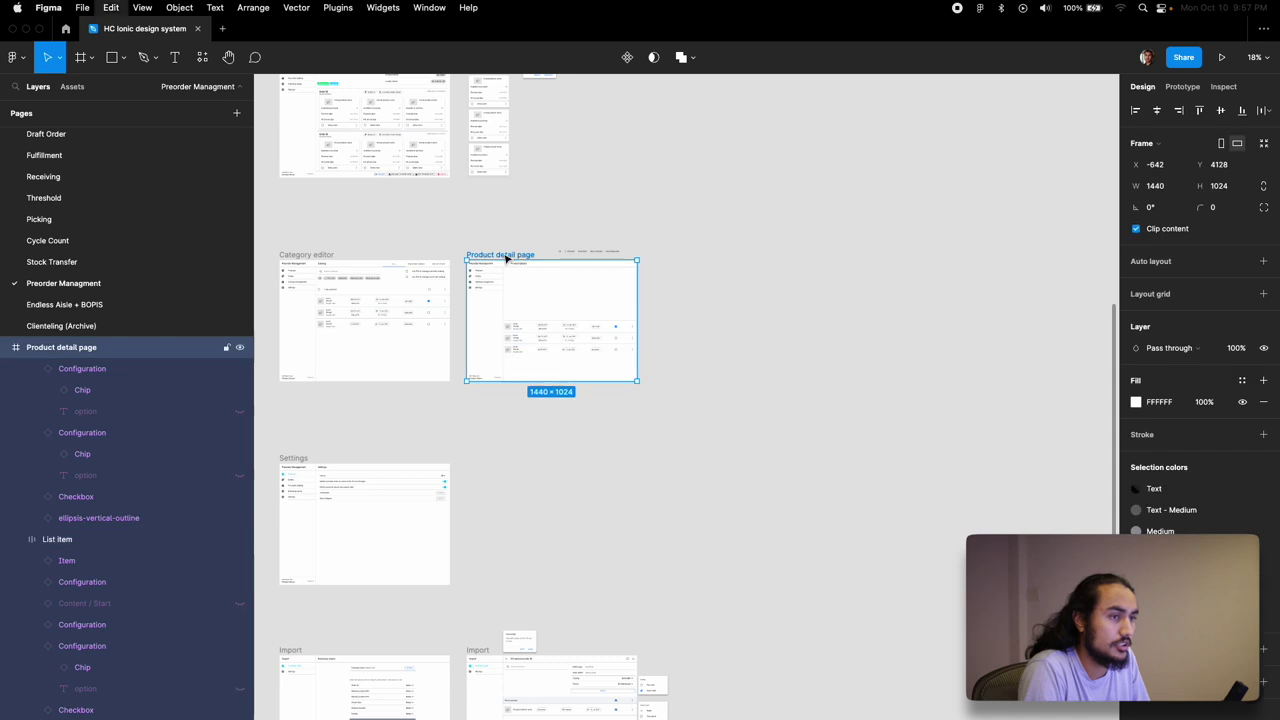
key(ctrl+v)
ctrl+scroll(524, 280, up, 4)
key(Escape)
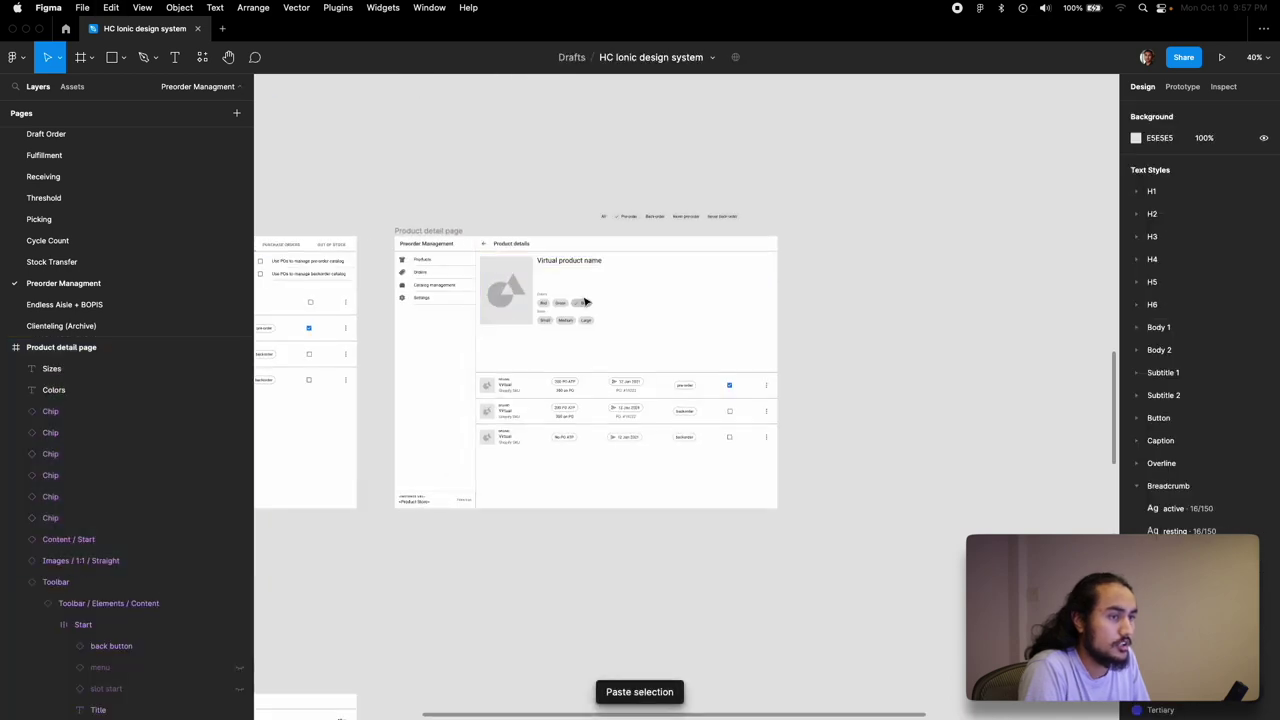
ctrl+scroll(585, 302, up, 4)
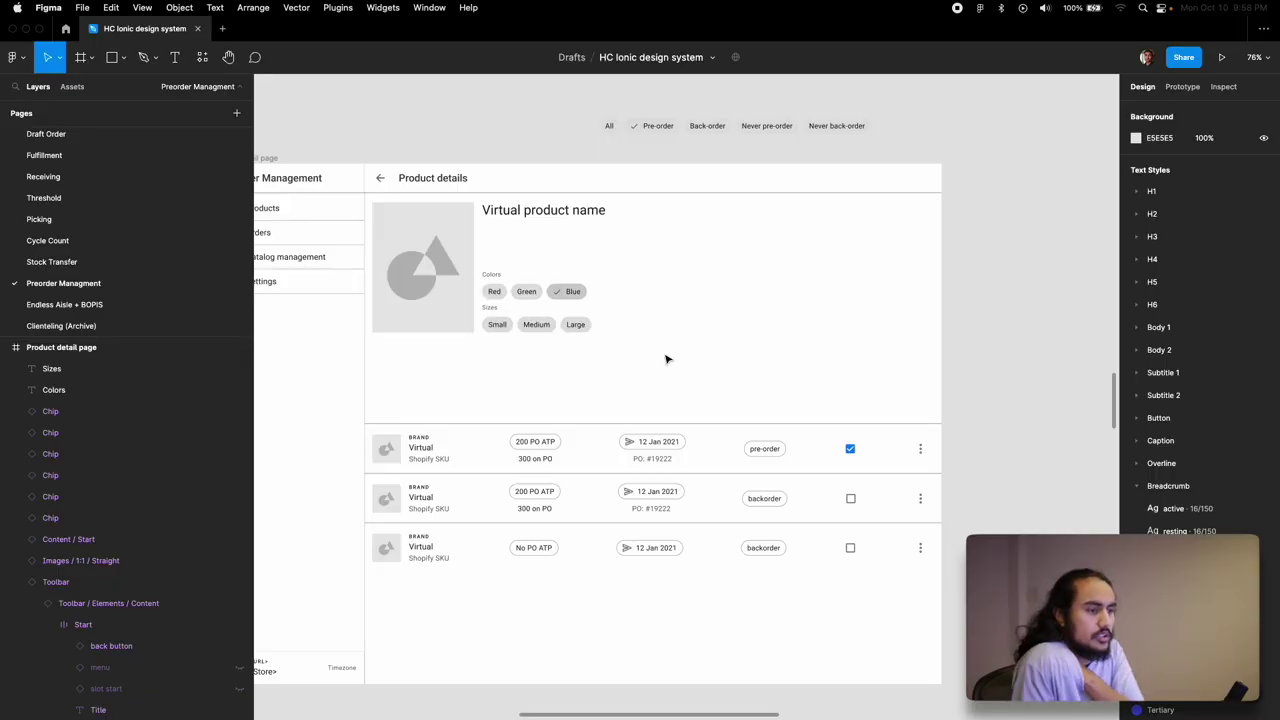
- Select the three product list rows in the Product detail page
drag(405, 392, 891, 591)
scroll(736, 535, down, 4)
scroll(600, 525, right, 4)
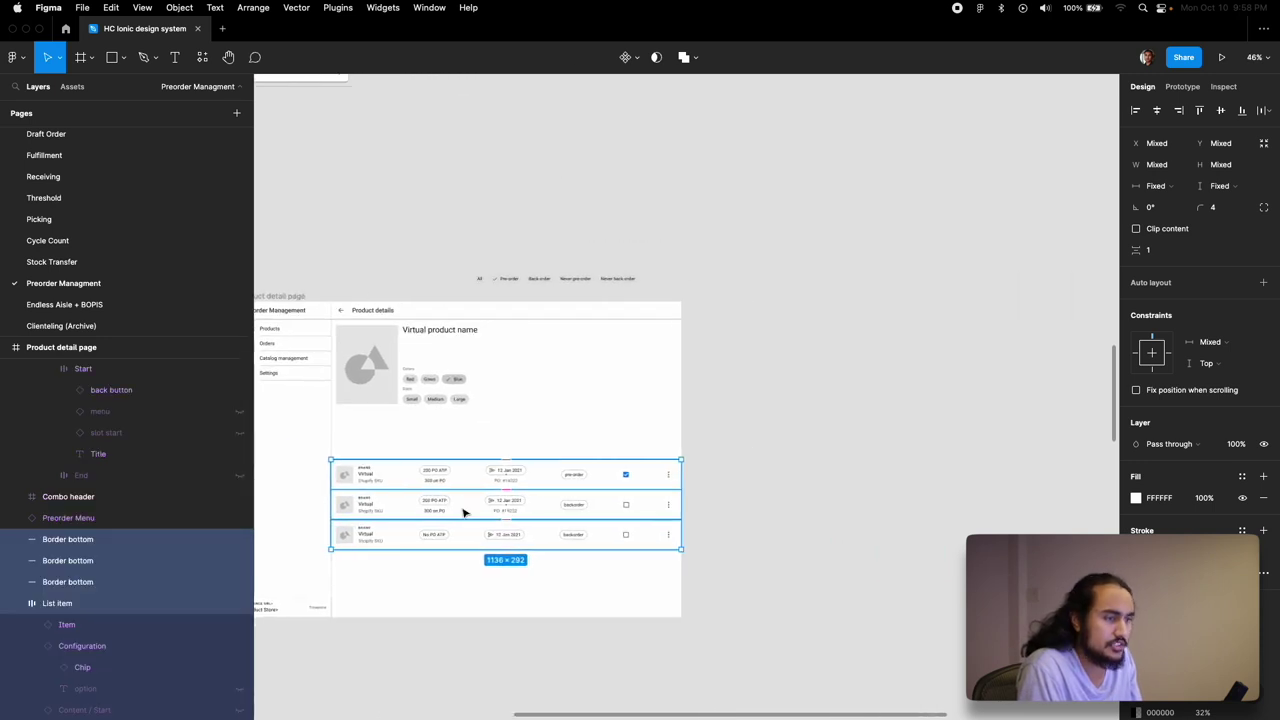
drag(463, 511, 790, 505)
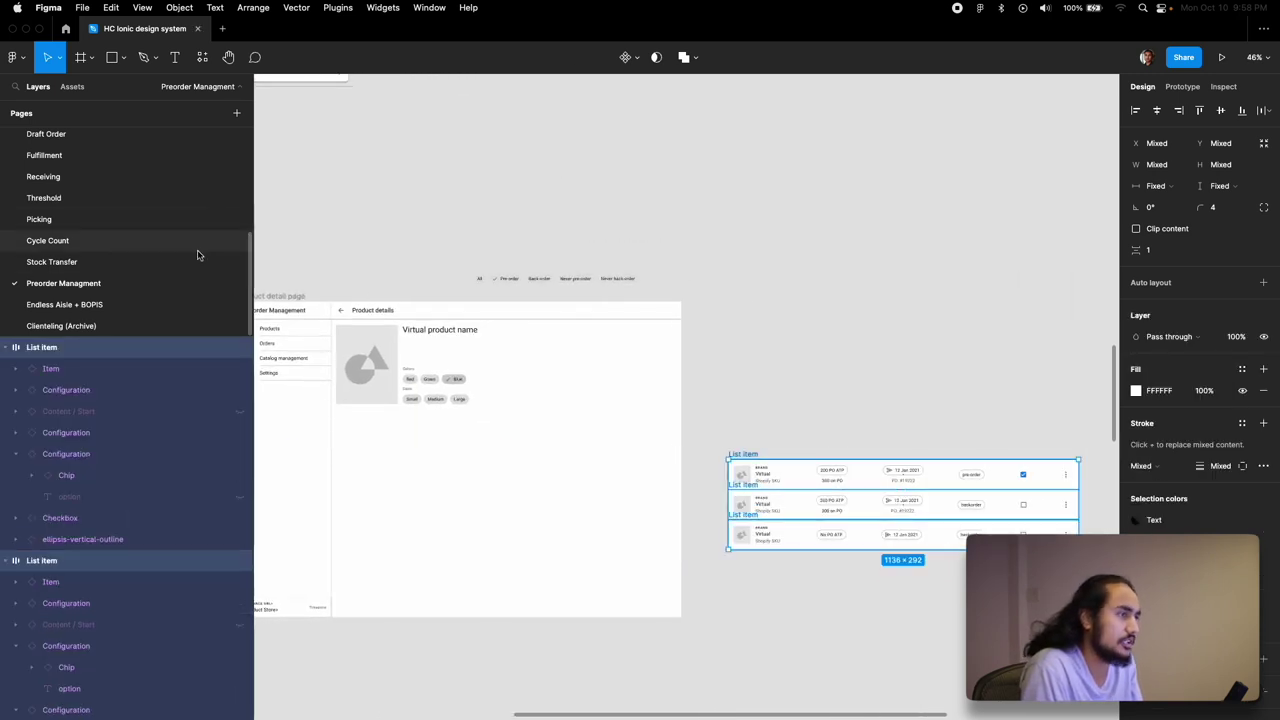
scroll(80, 170, up, 4)
- On the Commerce Hub page, select and copy the PO row section of the inventory design
click(73, 175)
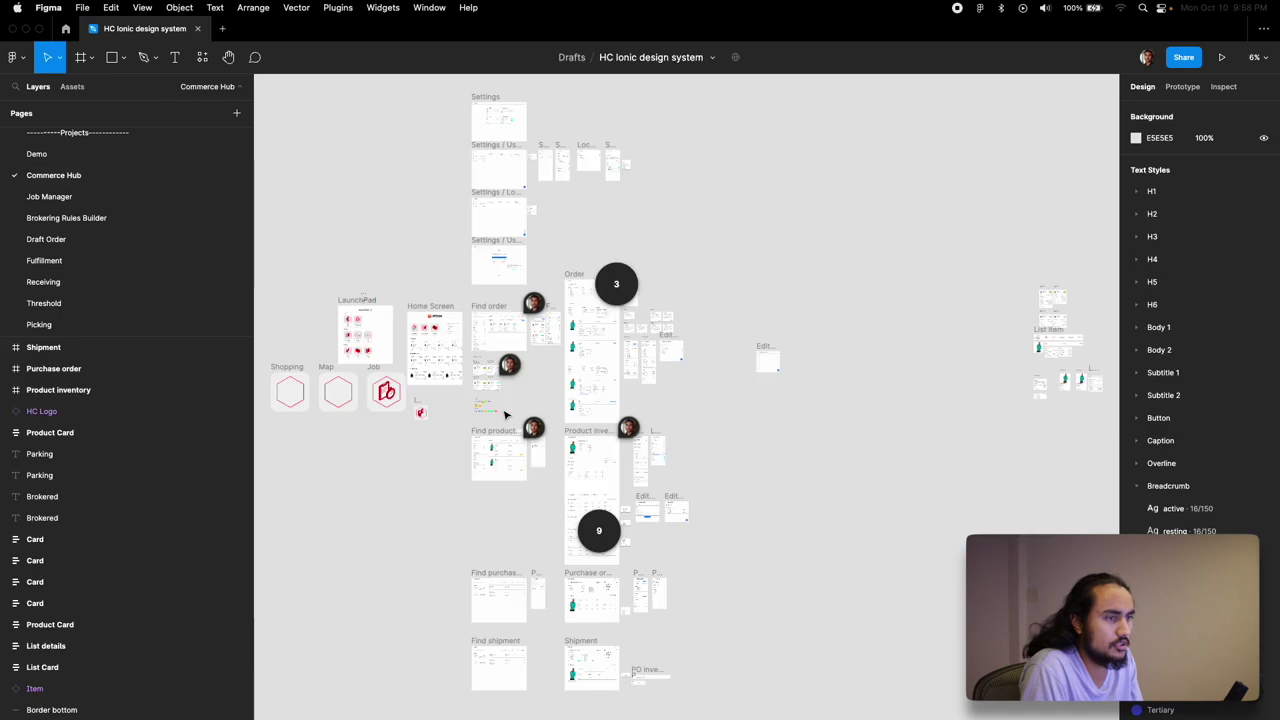
scroll(577, 545, up, 4)
scroll(577, 545, up, 8)
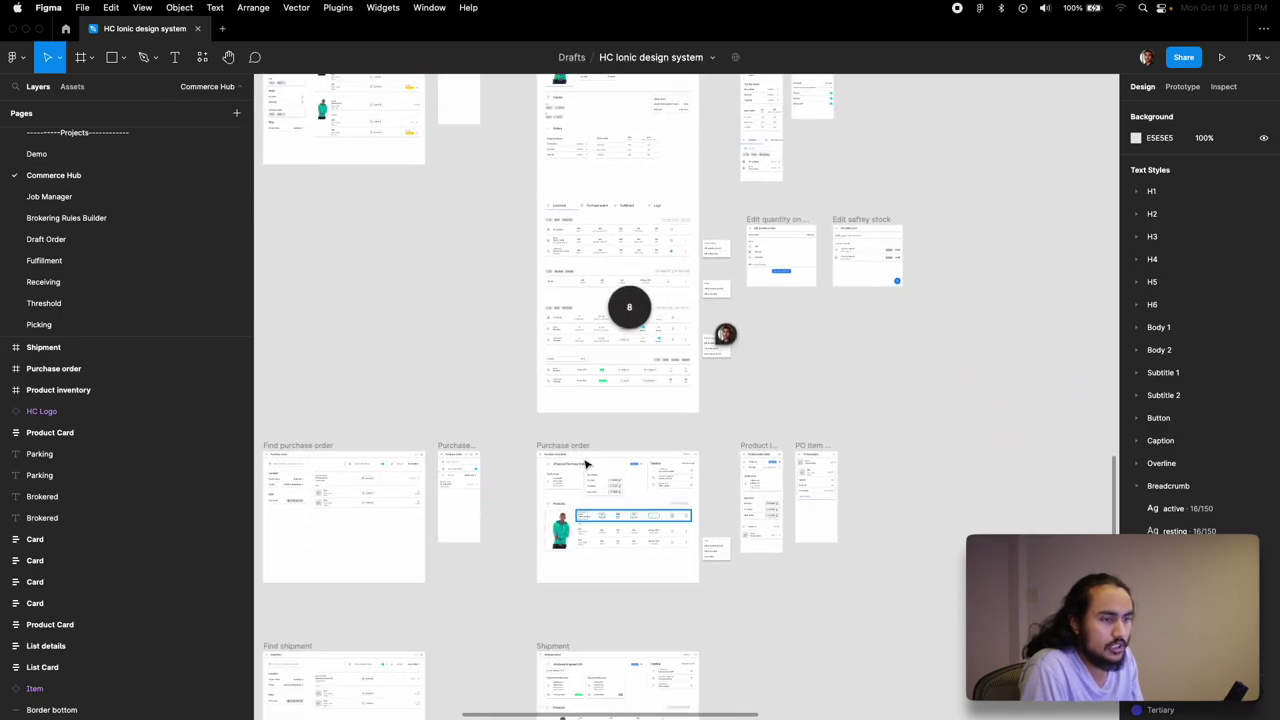
scroll(609, 384, up, 5)
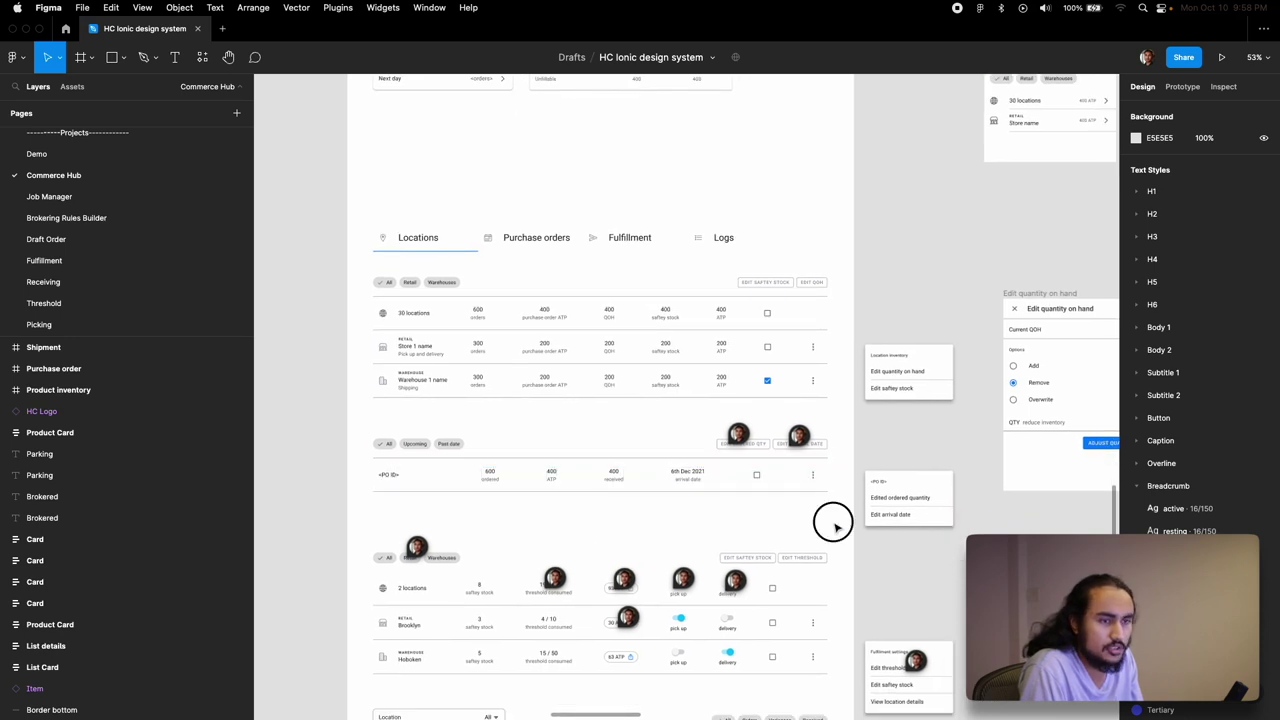
drag(836, 527, 371, 434)
- Return to the Preorder Managment page and paste the PO inventory rows
click(58, 259)
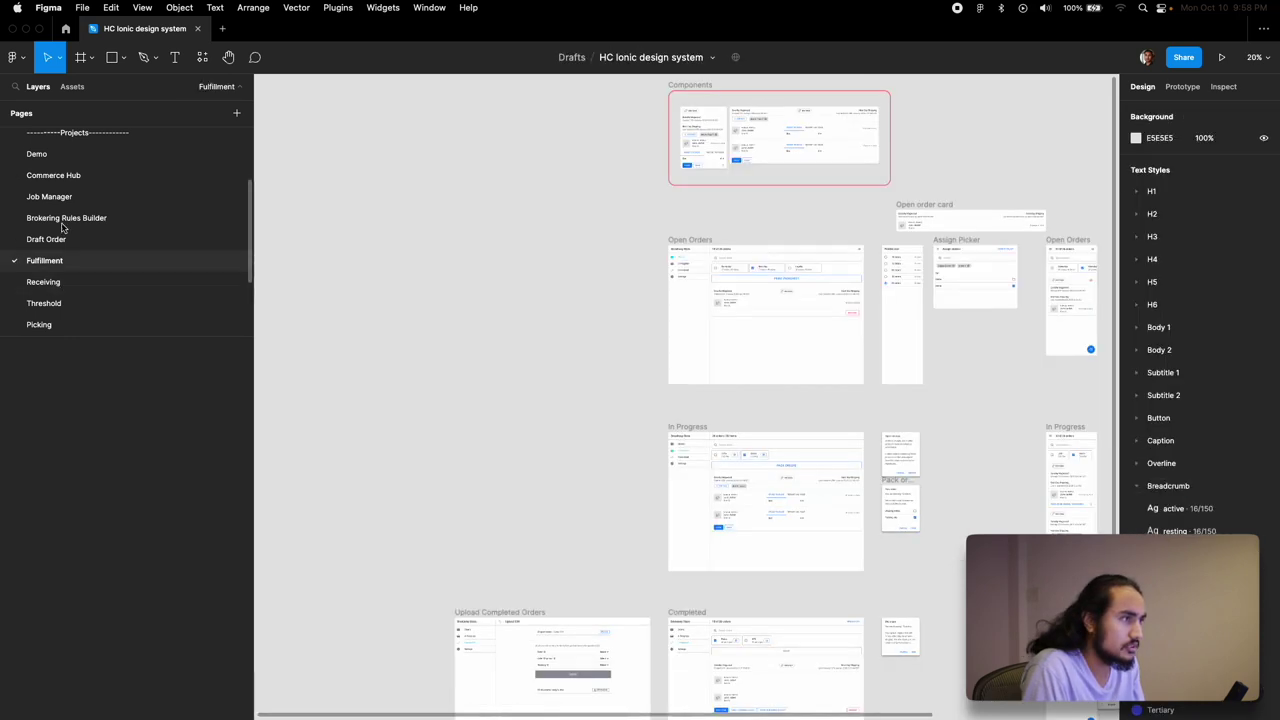
scroll(65, 320, down, 3)
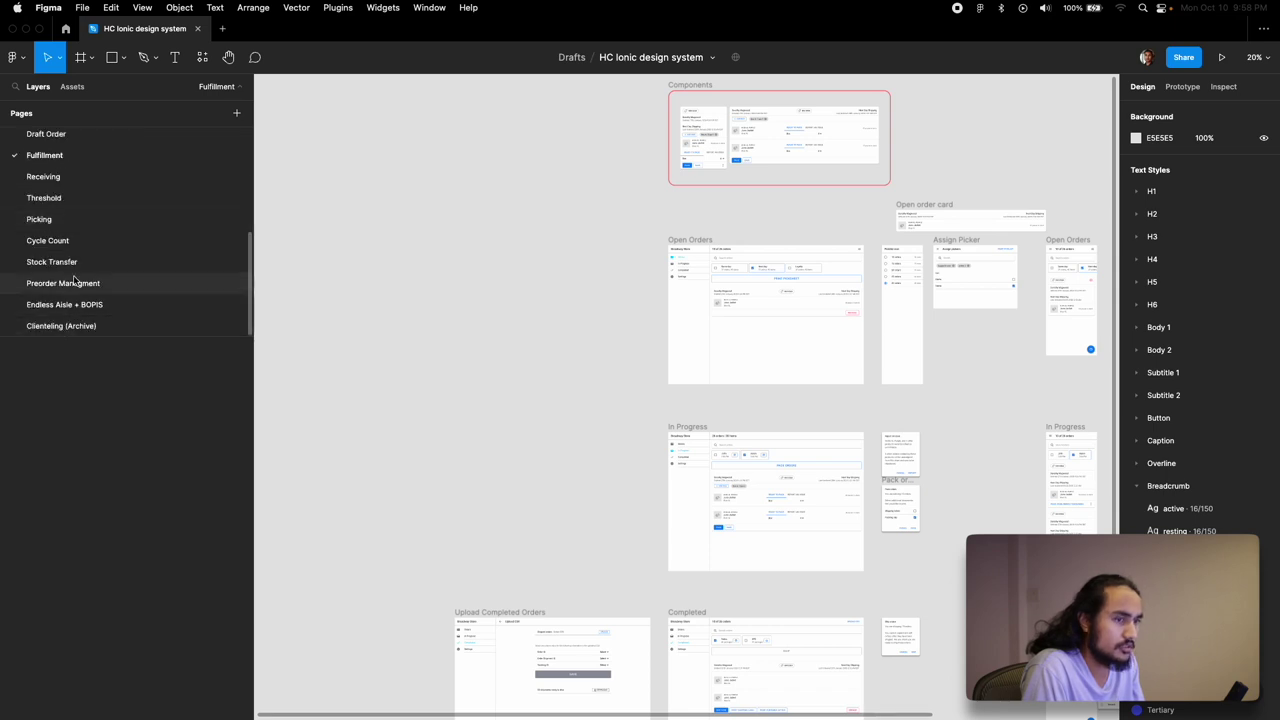
click(73, 283)
scroll(354, 466, down, 5)
click(540, 578)
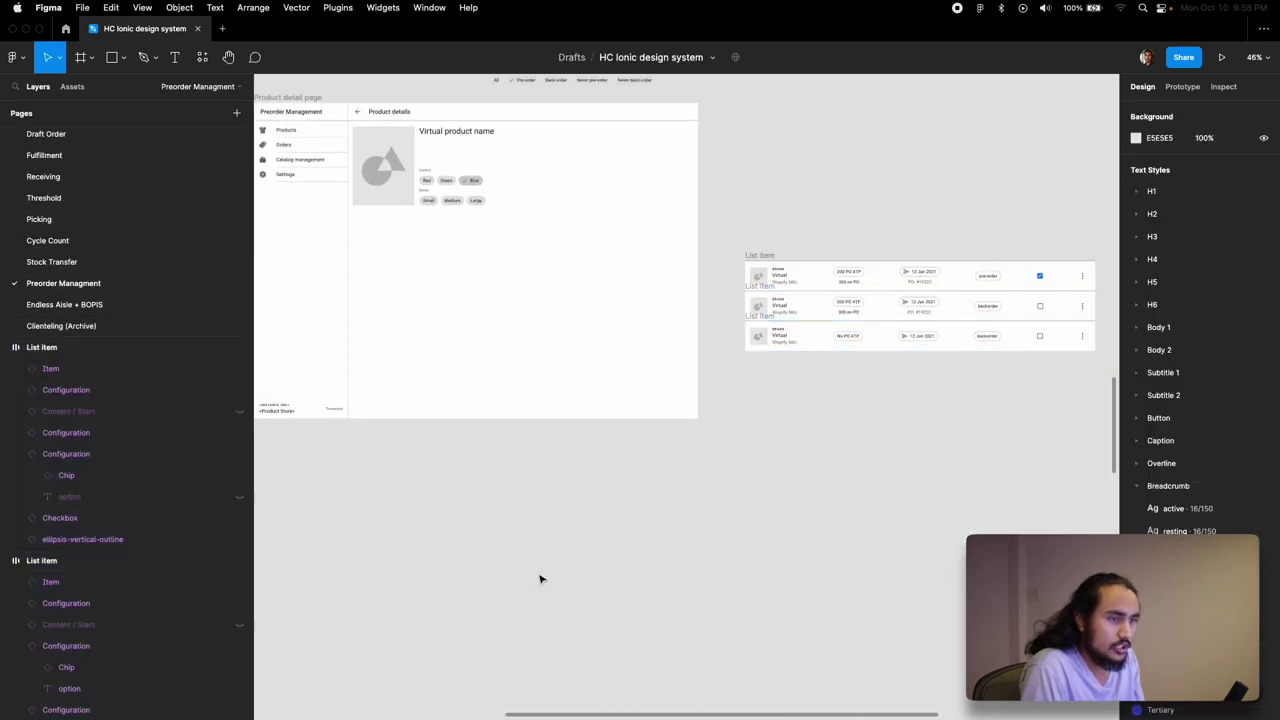
key(super+v)
- Move the pasted PO rows into the product page below the colour and size options
drag(595, 412, 472, 263)
mouse_move(397, 241)
mouse_down()
mouse_move(437, 294)
mouse_move(525, 575)
mouse_move(497, 449)
mouse_move(389, 241)
mouse_up()
scroll(660, 256, up, 5)
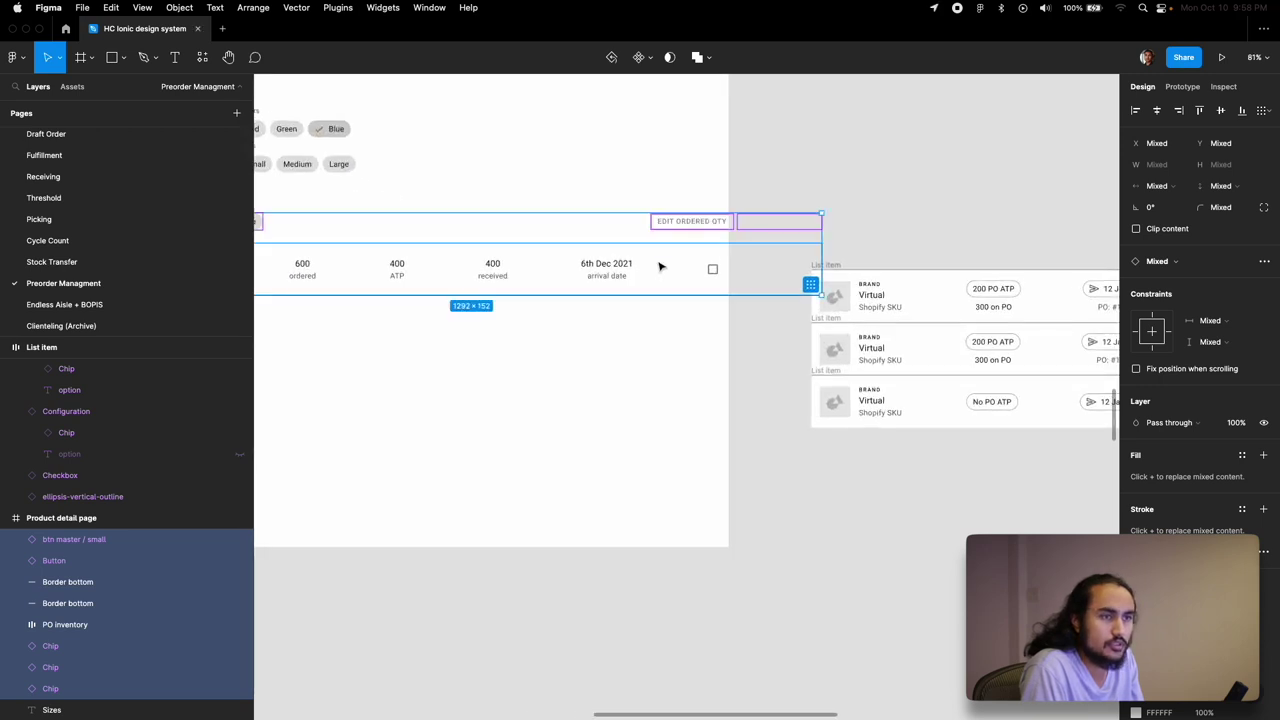
scroll(666, 263, down, 3)
- Shift the EDIT ORDERED QTY and EDIT ARRIVAL DATE buttons inside the page's right edge
click(680, 234)
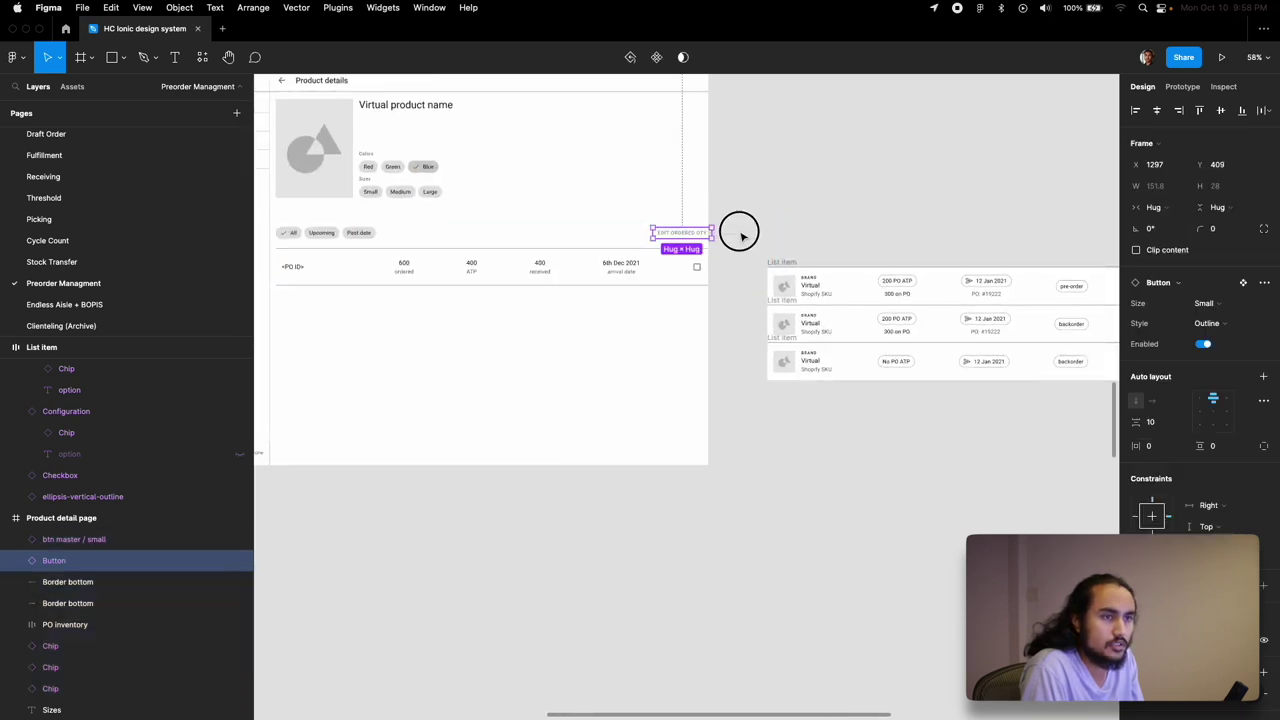
shift+click(60, 539)
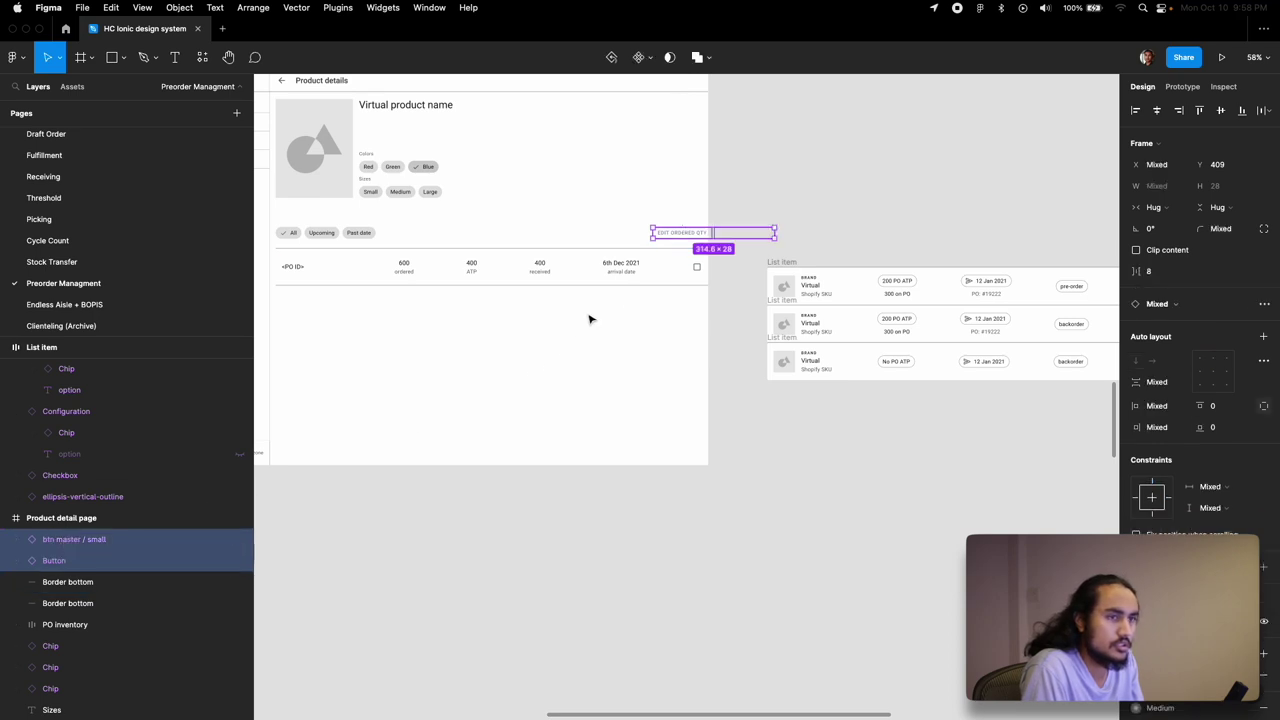
drag(702, 240, 630, 236)
click(657, 238)
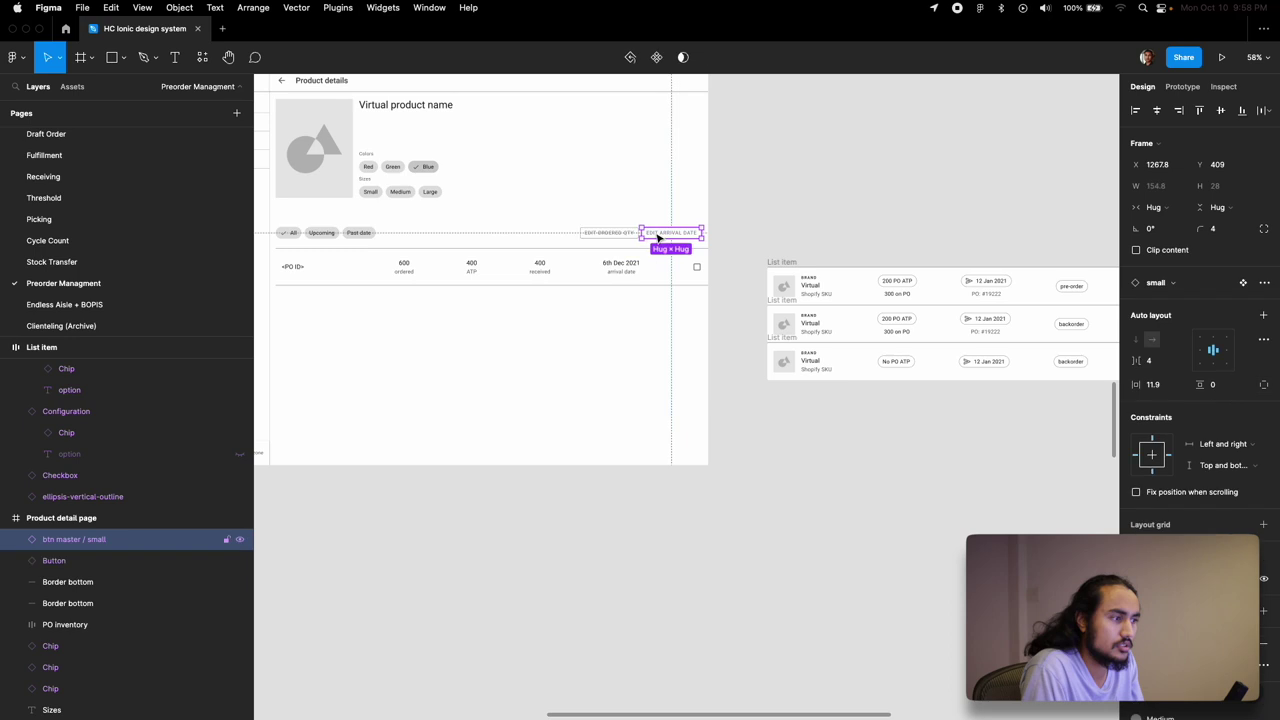
- Shrink the PO row and its border lines to the 1103 page width
click(653, 267)
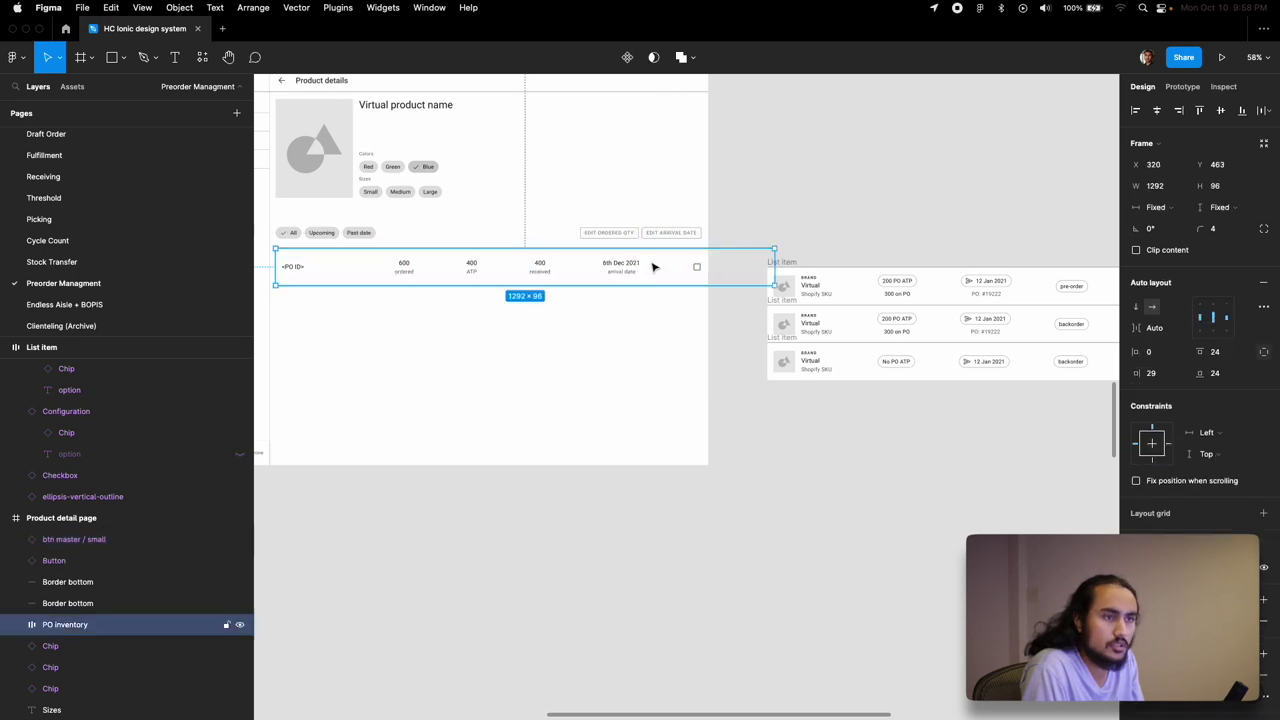
drag(774, 260, 707, 264)
key(super+z)
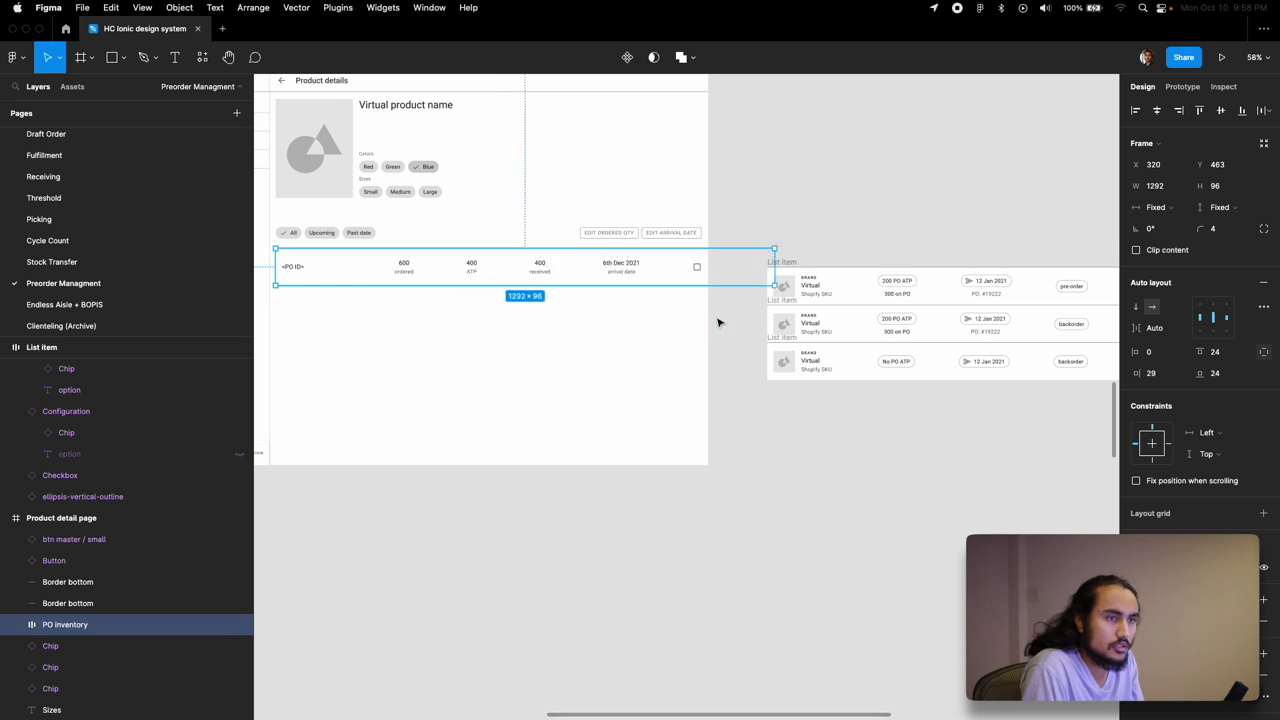
drag(738, 323, 607, 252)
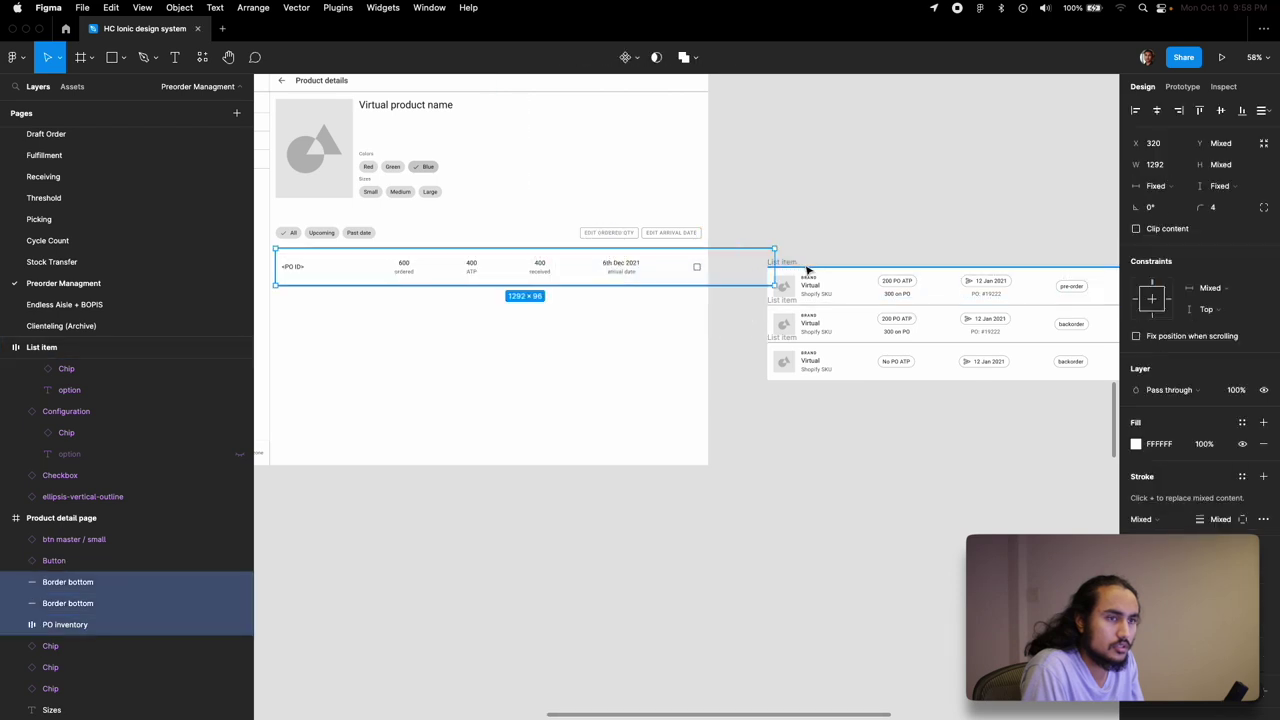
drag(772, 262, 703, 266)
click(669, 337)
scroll(669, 337, up, 3)
scroll(669, 337, left, 3)
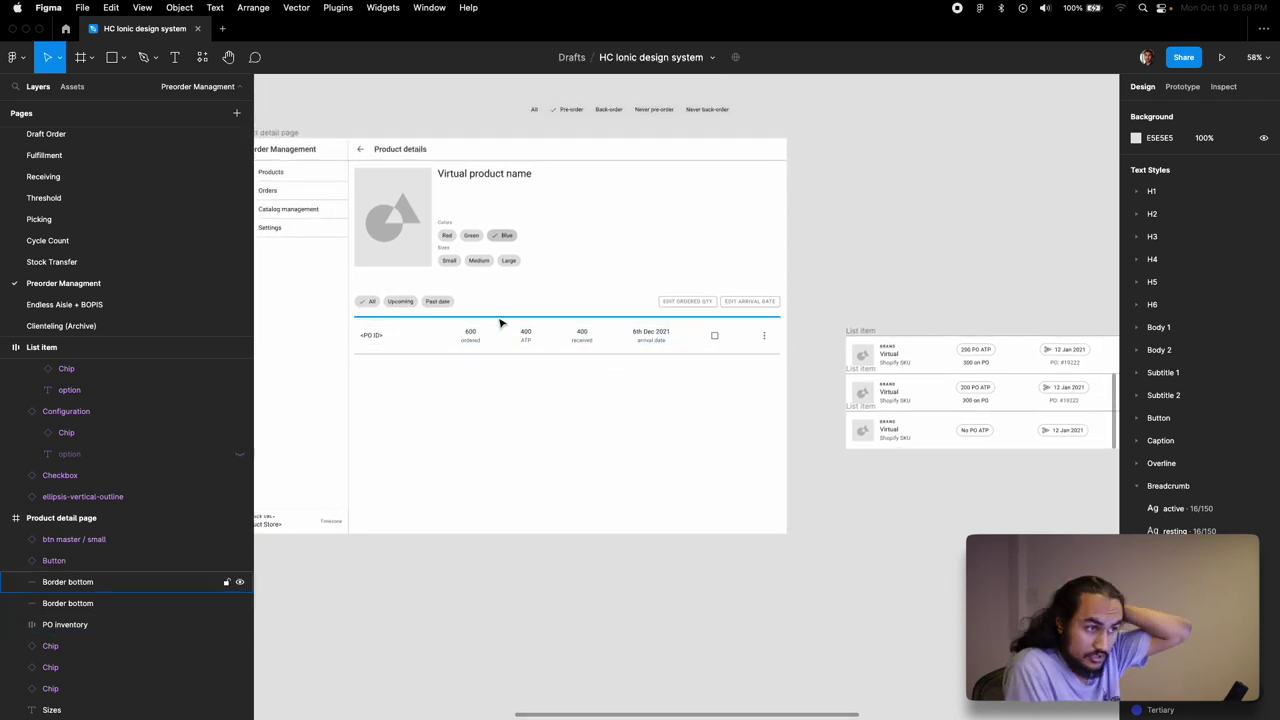
- Move the filter chips and PO row down about 70 px together
scroll(501, 323, up, 3)
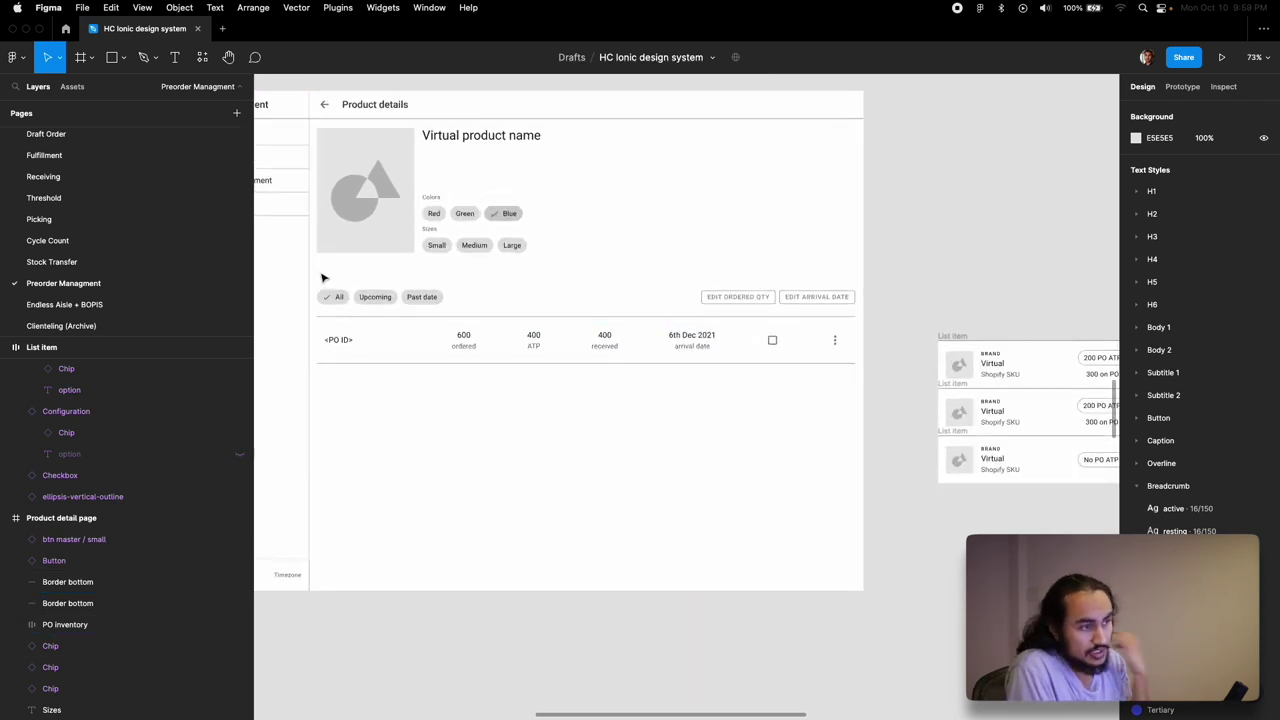
drag(322, 278, 823, 437)
drag(738, 349, 741, 418)
click(678, 300)
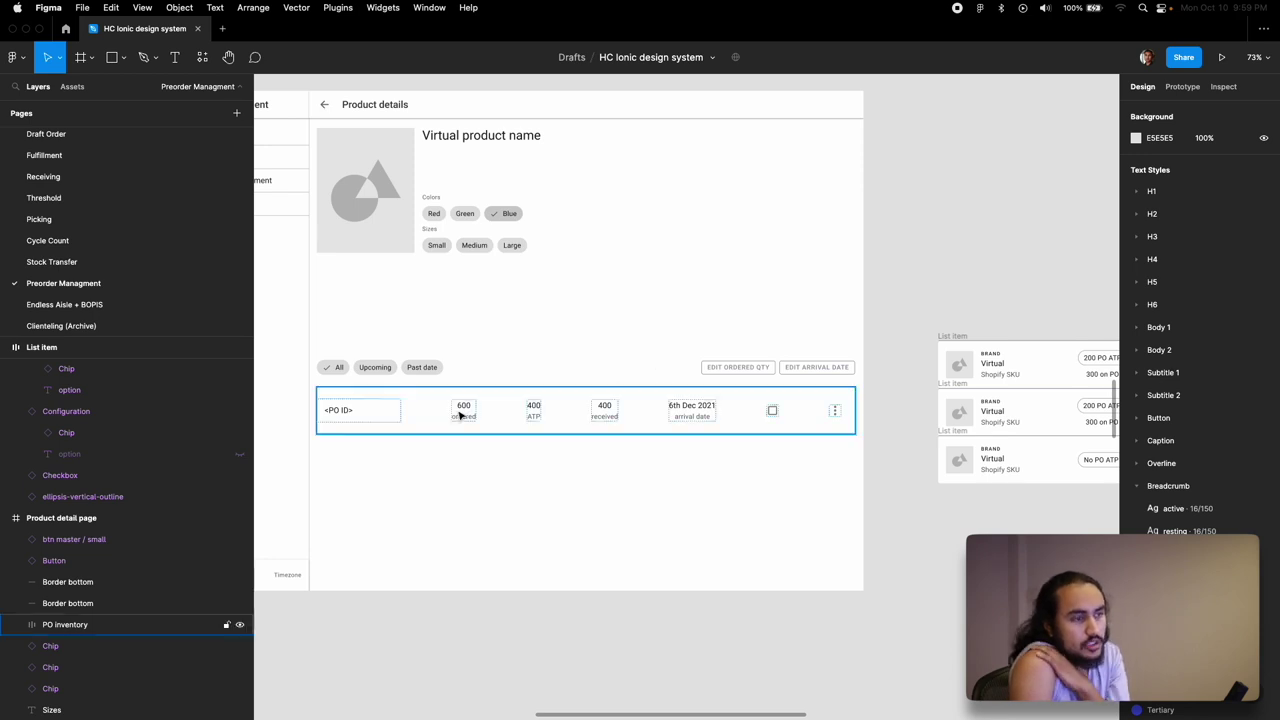
- Select the checkbox at the end of the PO inventory row
double_click(359, 419)
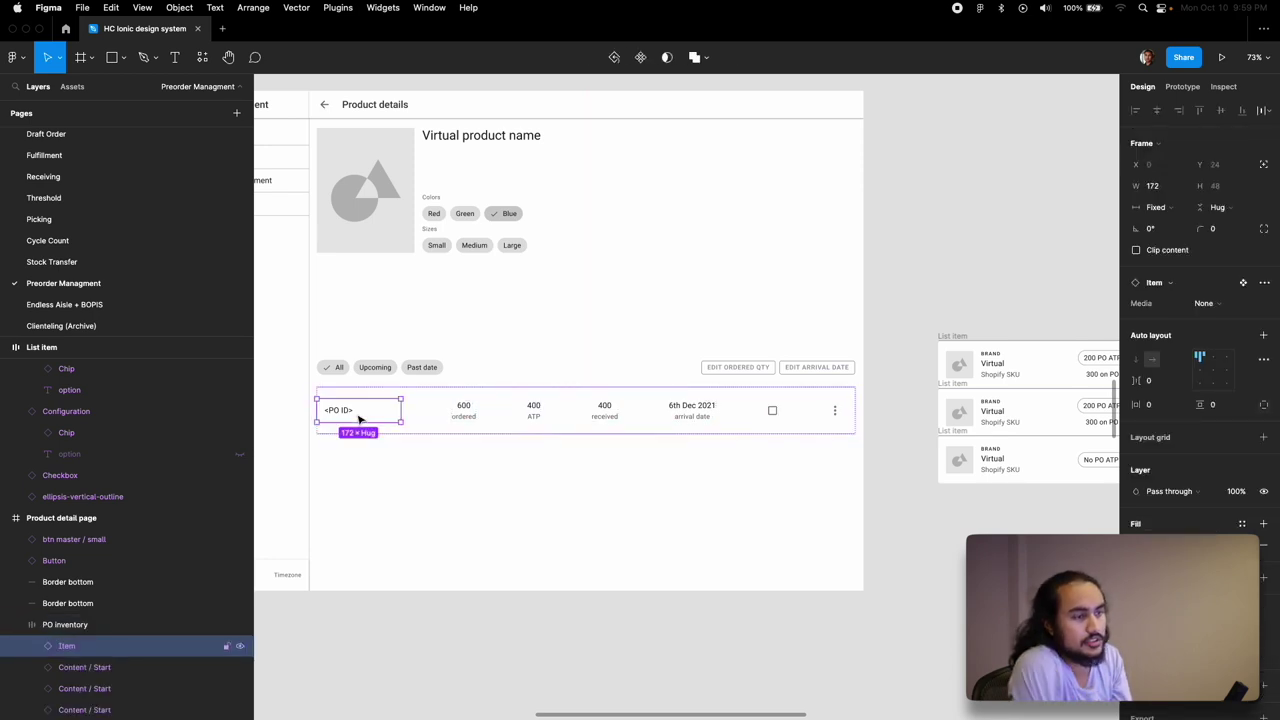
click(335, 417)
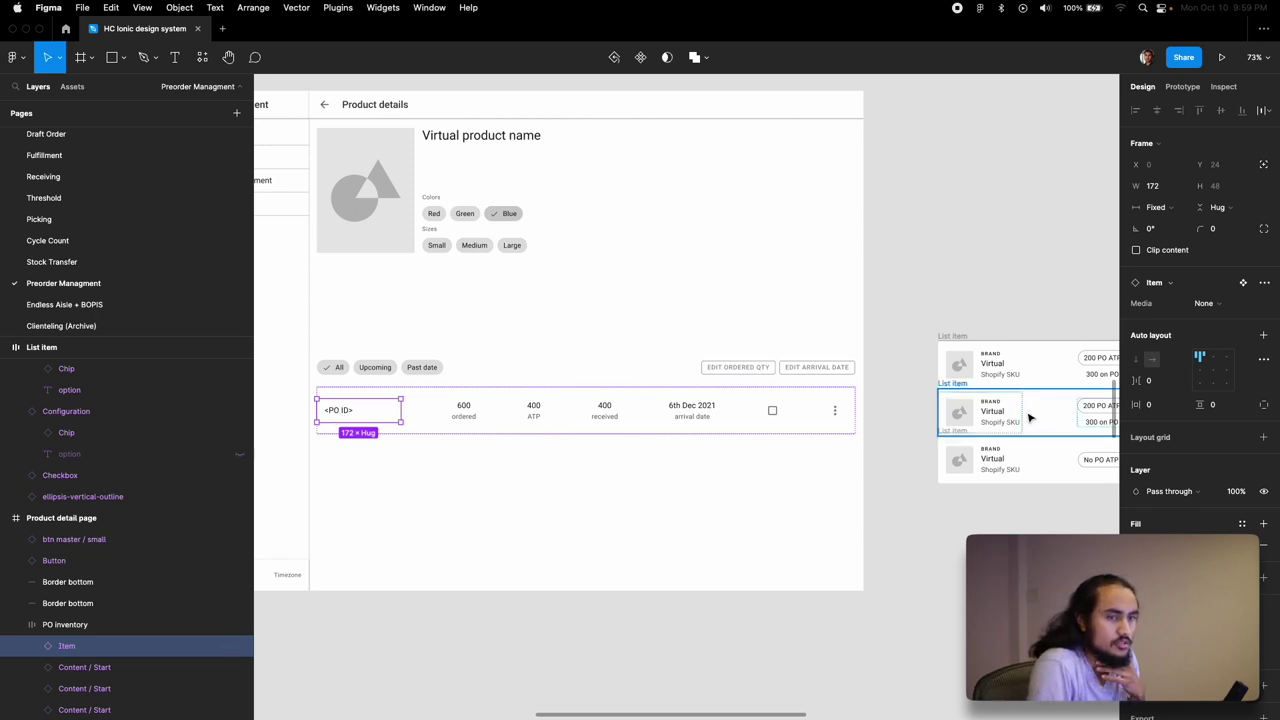
click(772, 410)
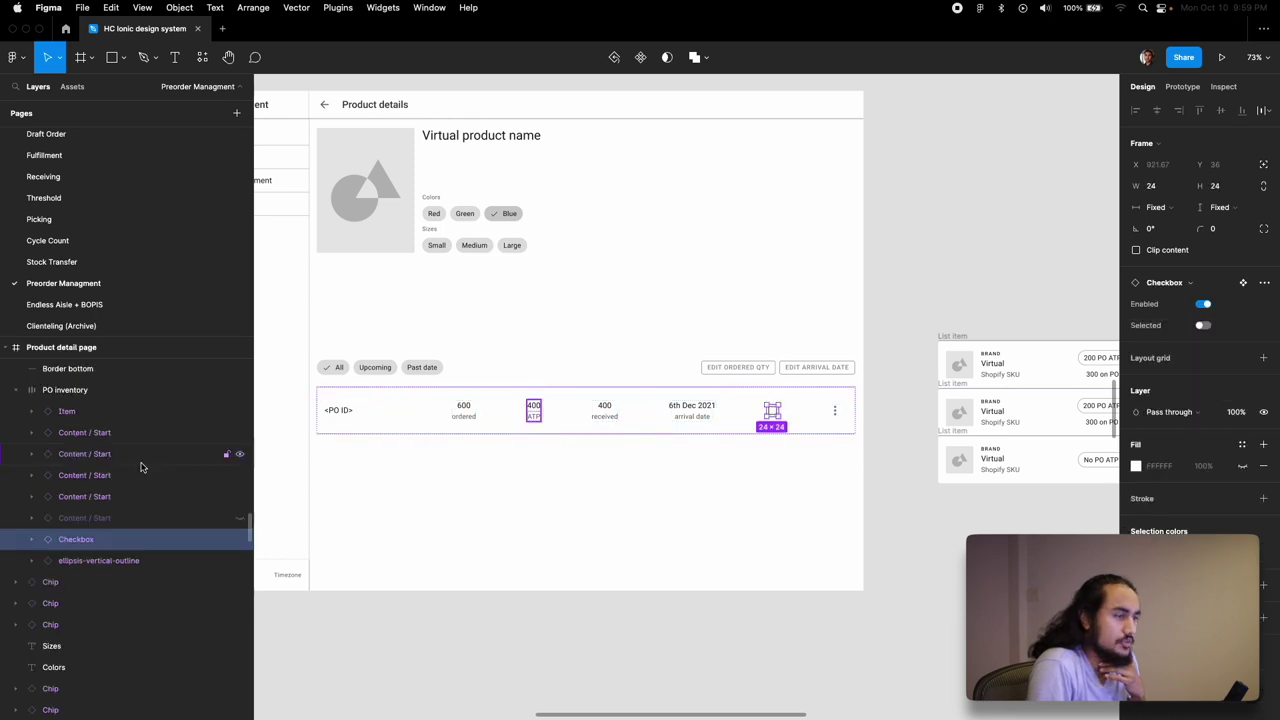
- Swap the PO row's checkbox for a Badge component labelled 'active po'
click(1190, 283)
text(badge)
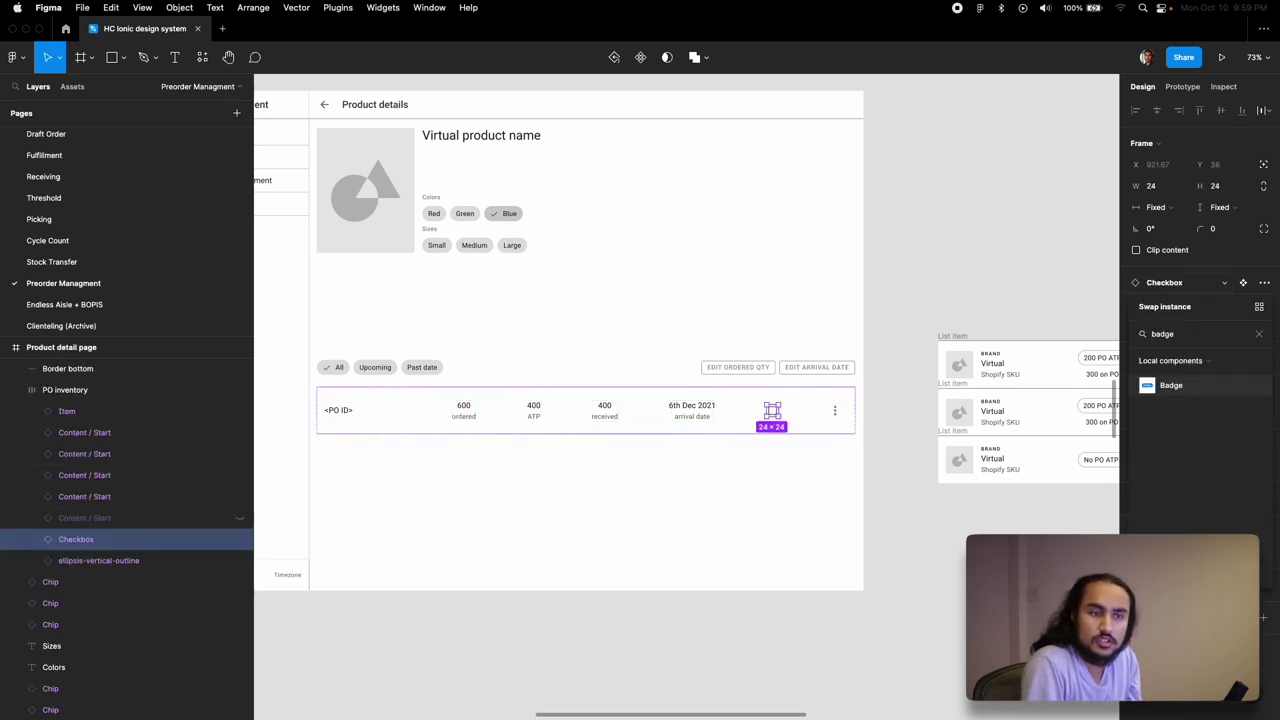
key(Return)
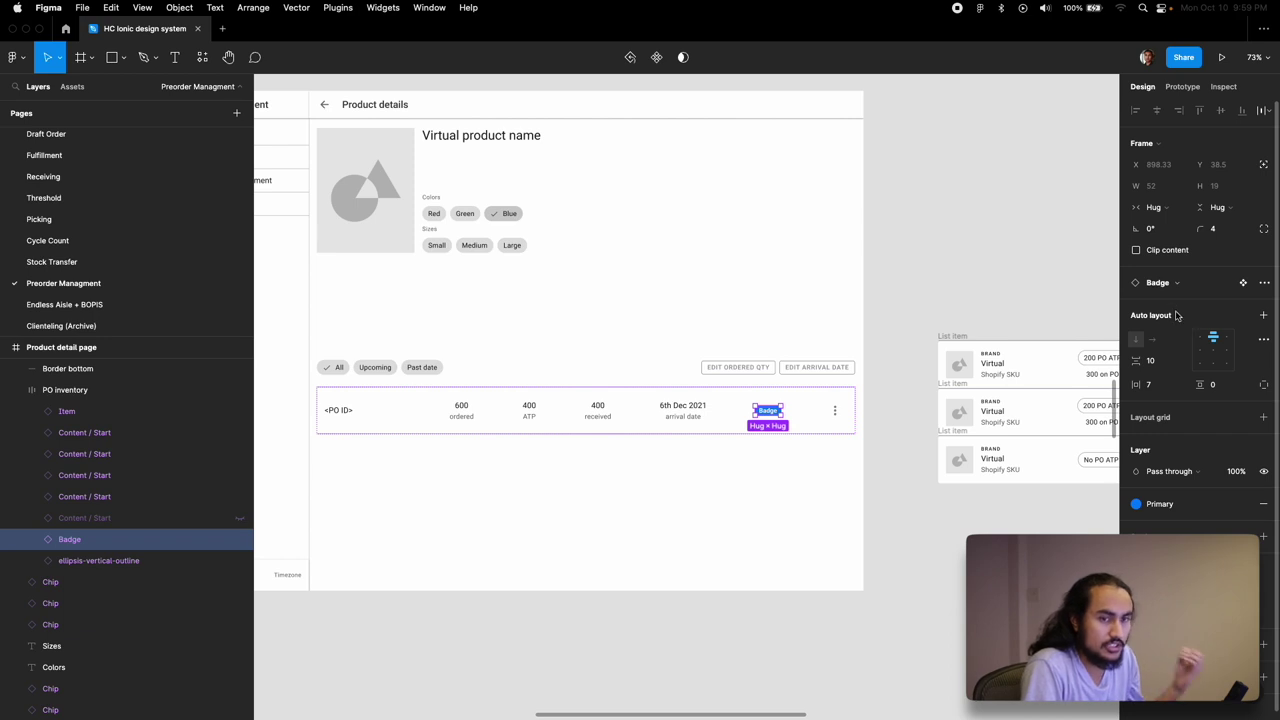
double_click(768, 410)
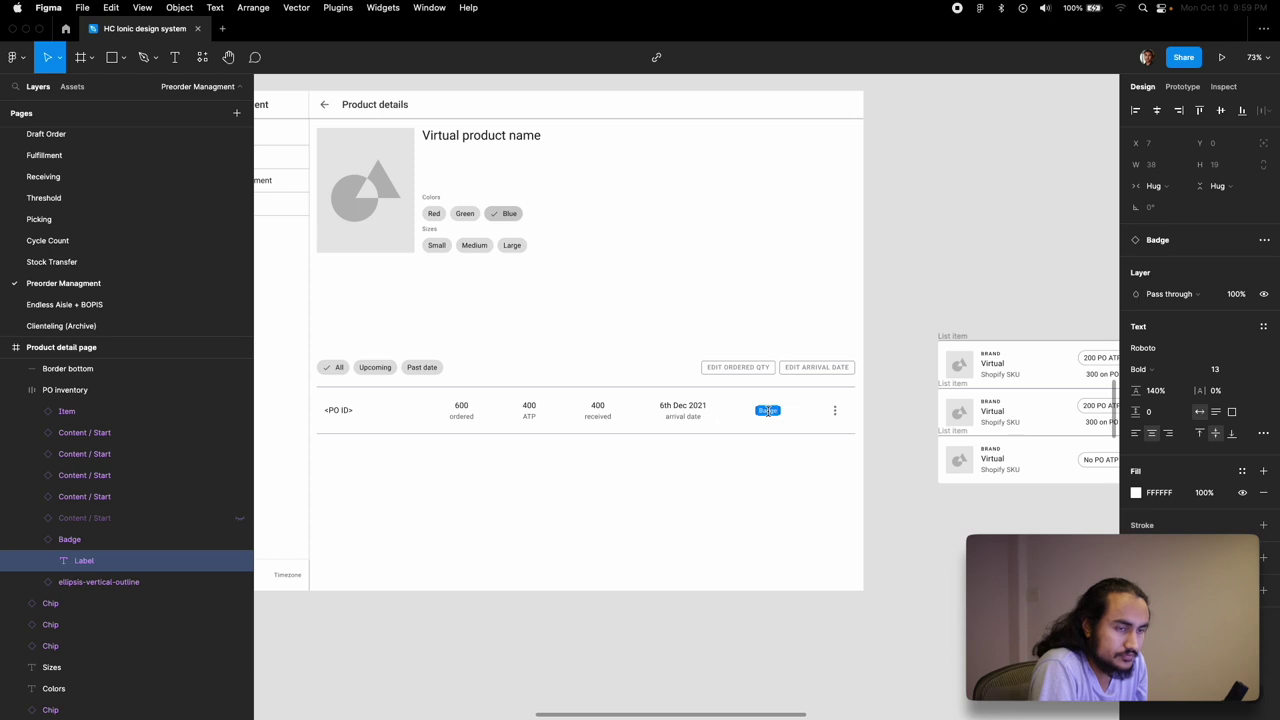
text(active po)
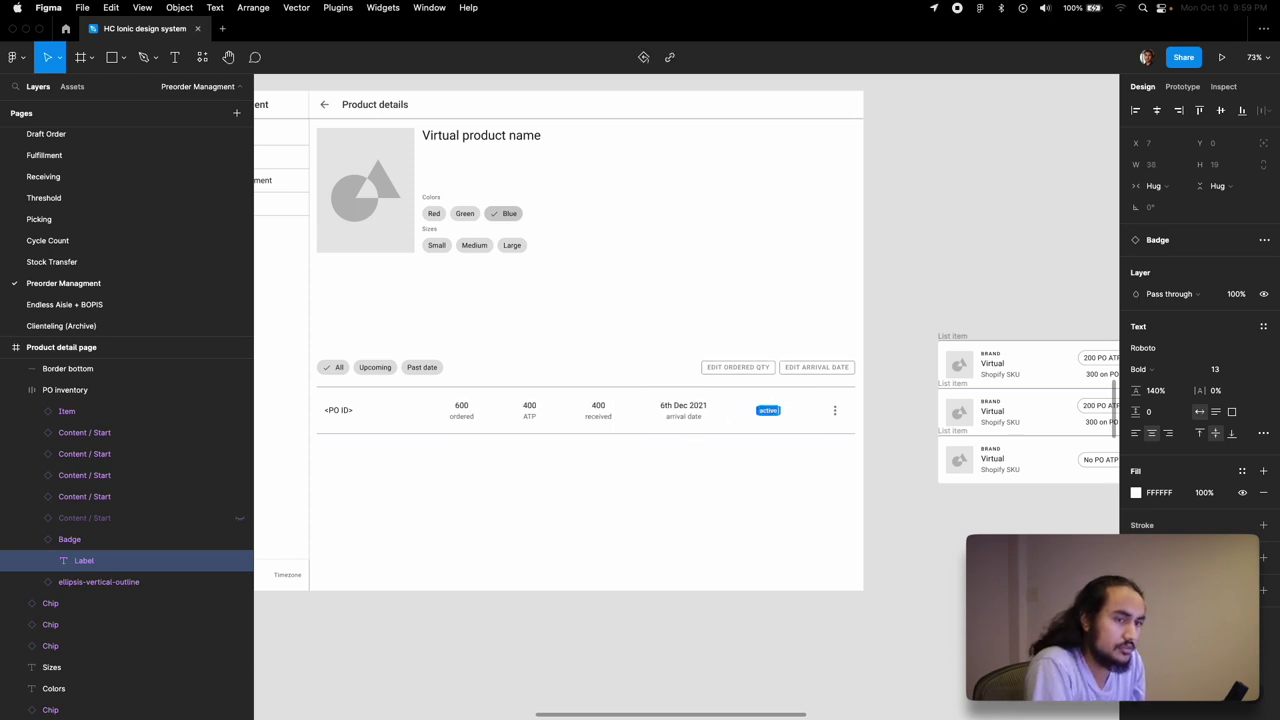
- Apply the Warning colour style to the badge
click(62, 539)
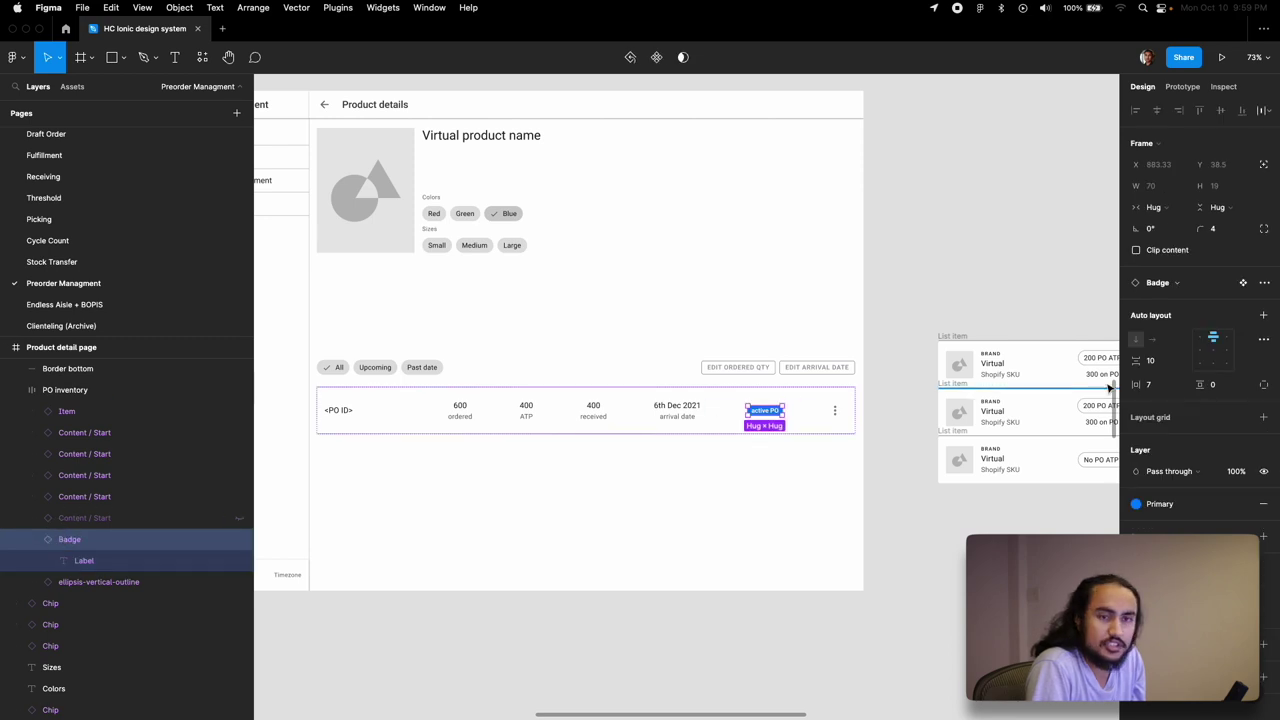
click(1160, 504)
text(war)
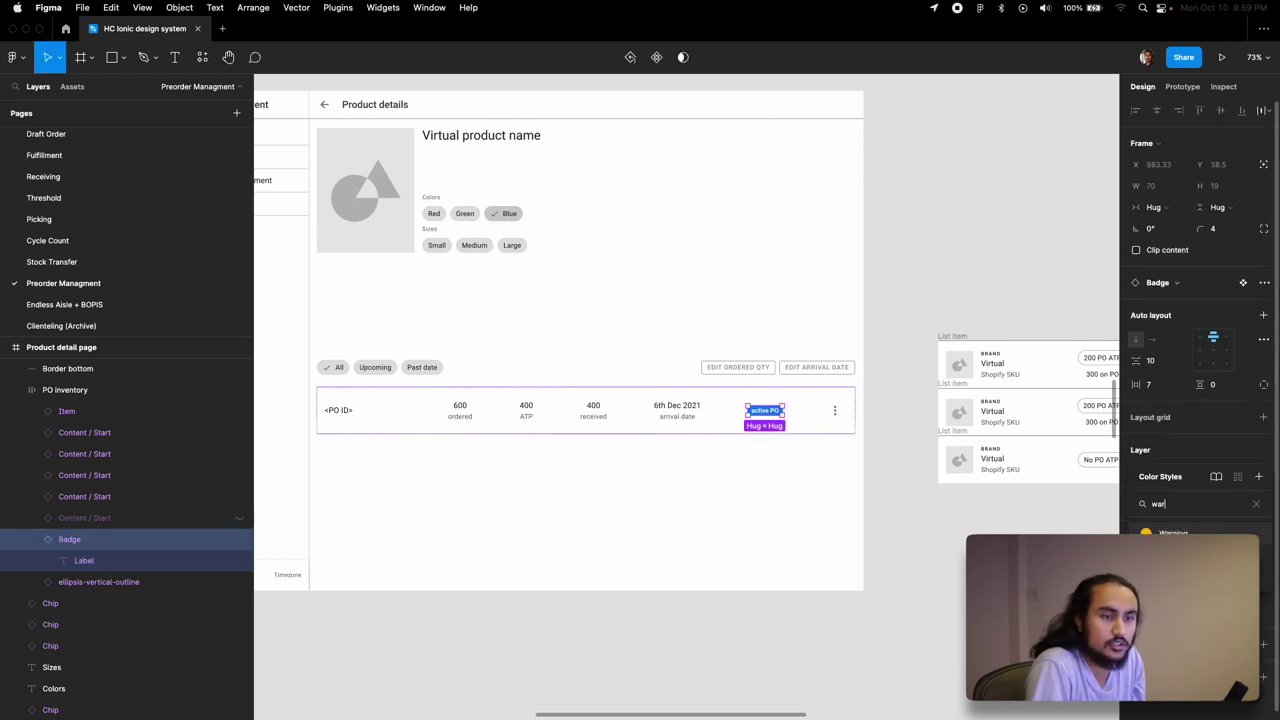
click(1173, 532)
click(955, 540)
- Set the badge label's text colour to black
super+click(775, 414)
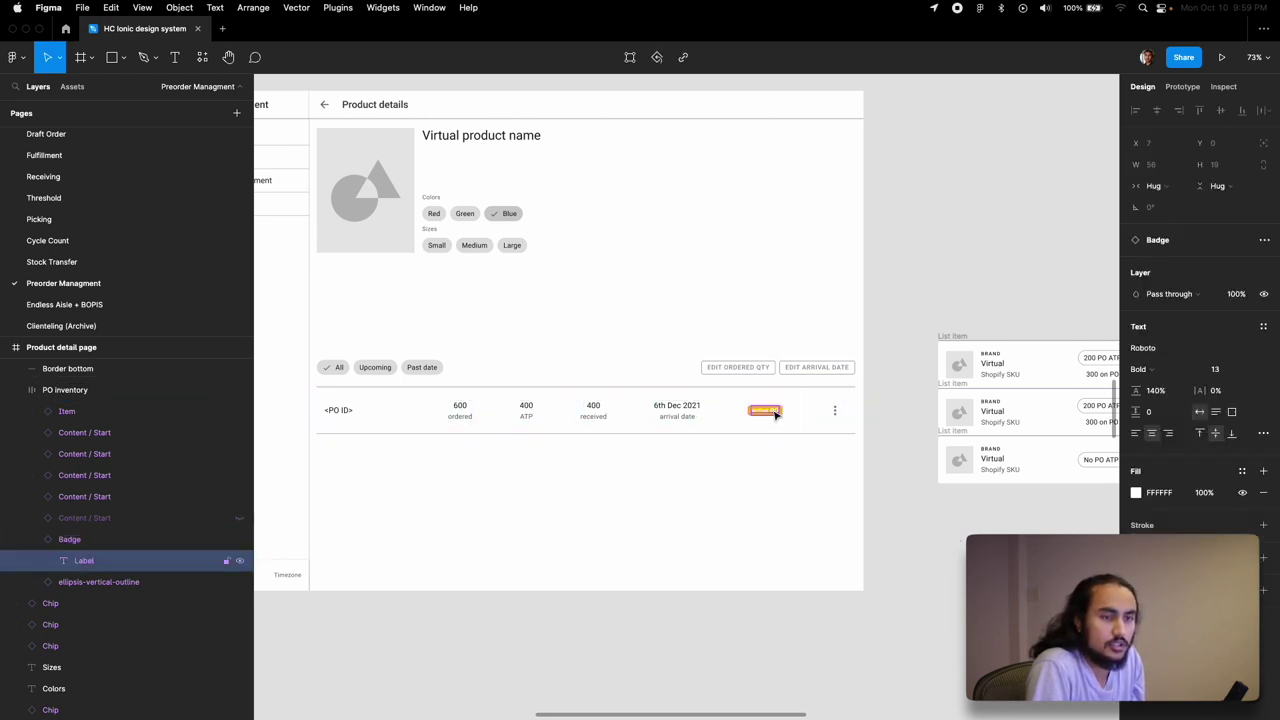
click(1168, 492)
text(0)
key(Return)
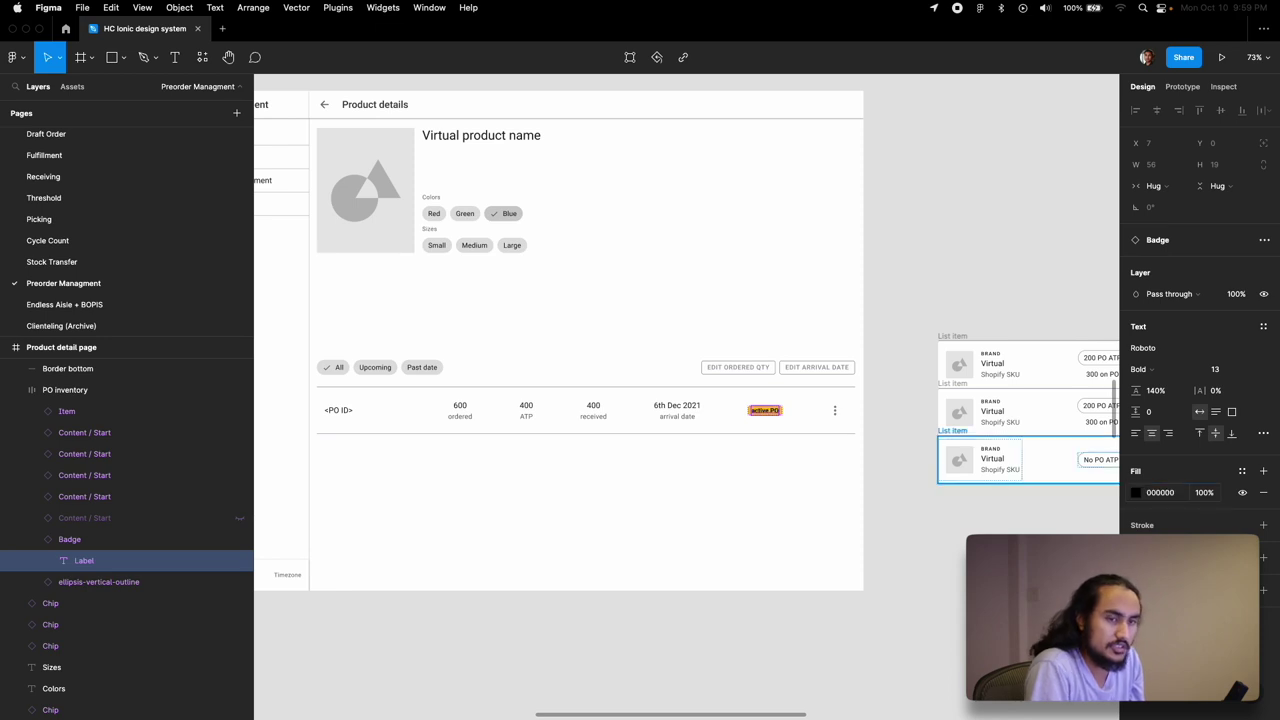
click(954, 563)
scroll(954, 563, left, 5)
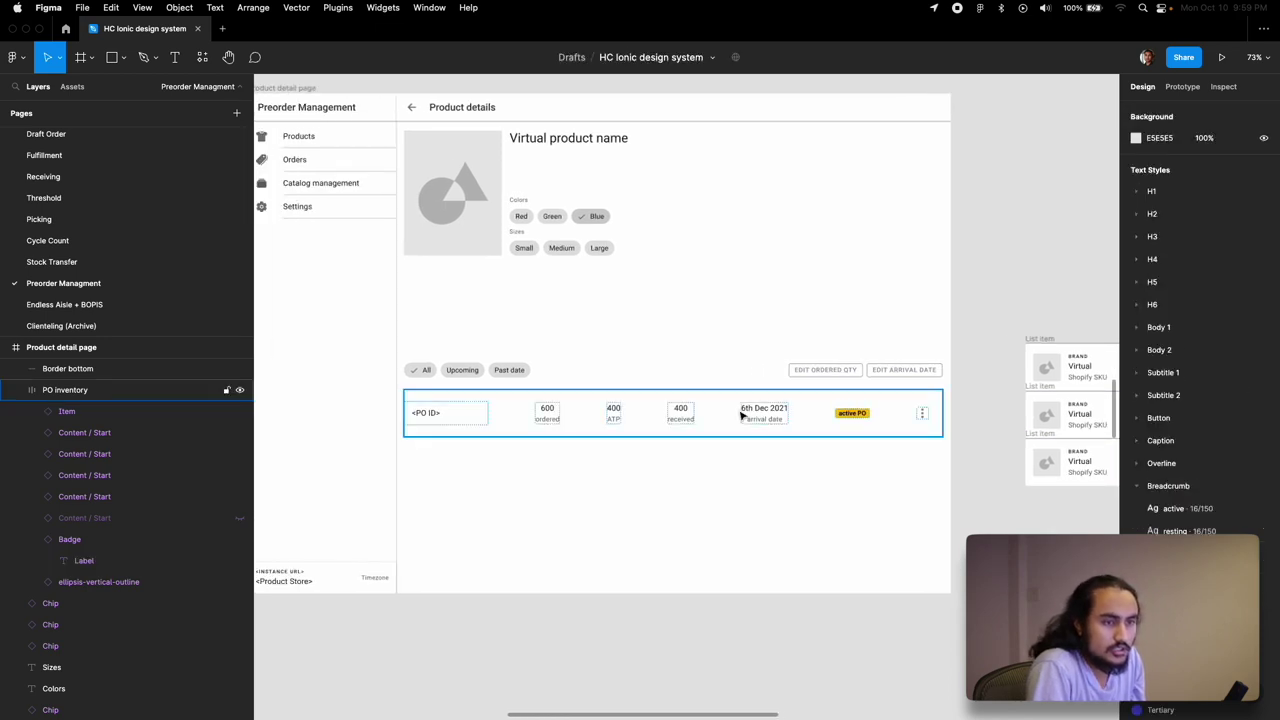
scroll(741, 414, up, 3)
scroll(743, 414, left, 1)
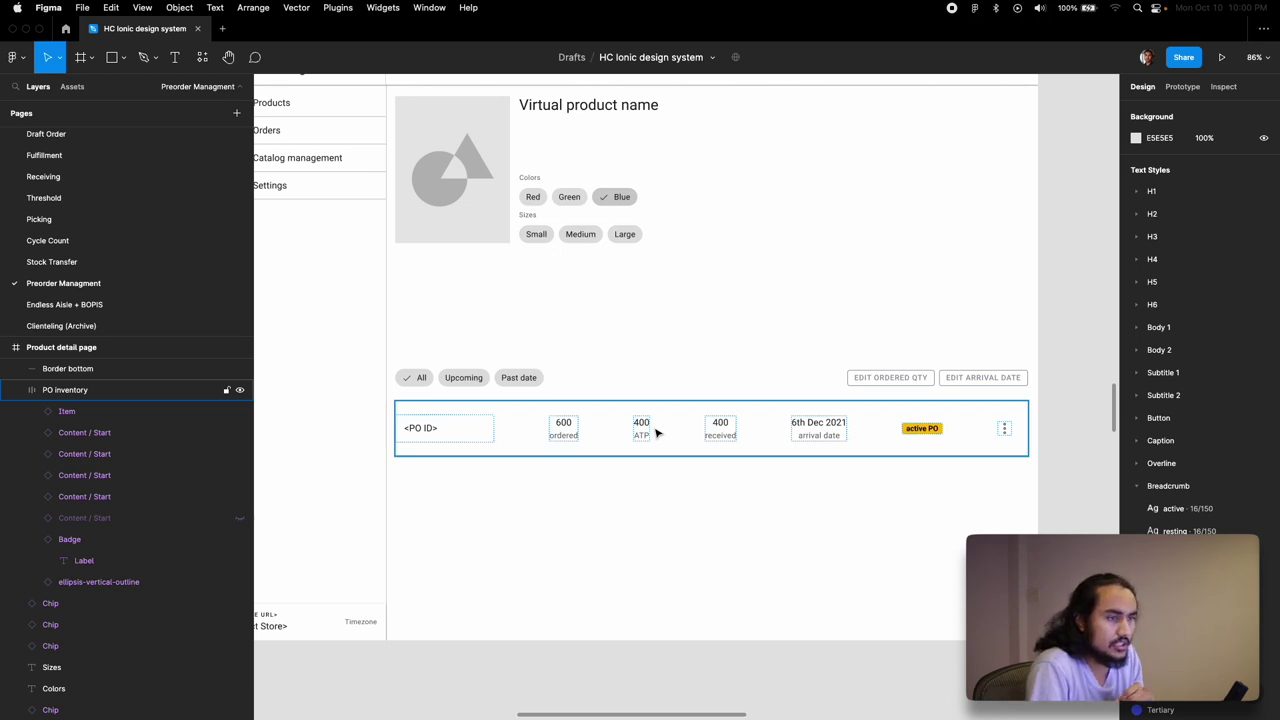
double_click(520, 384)
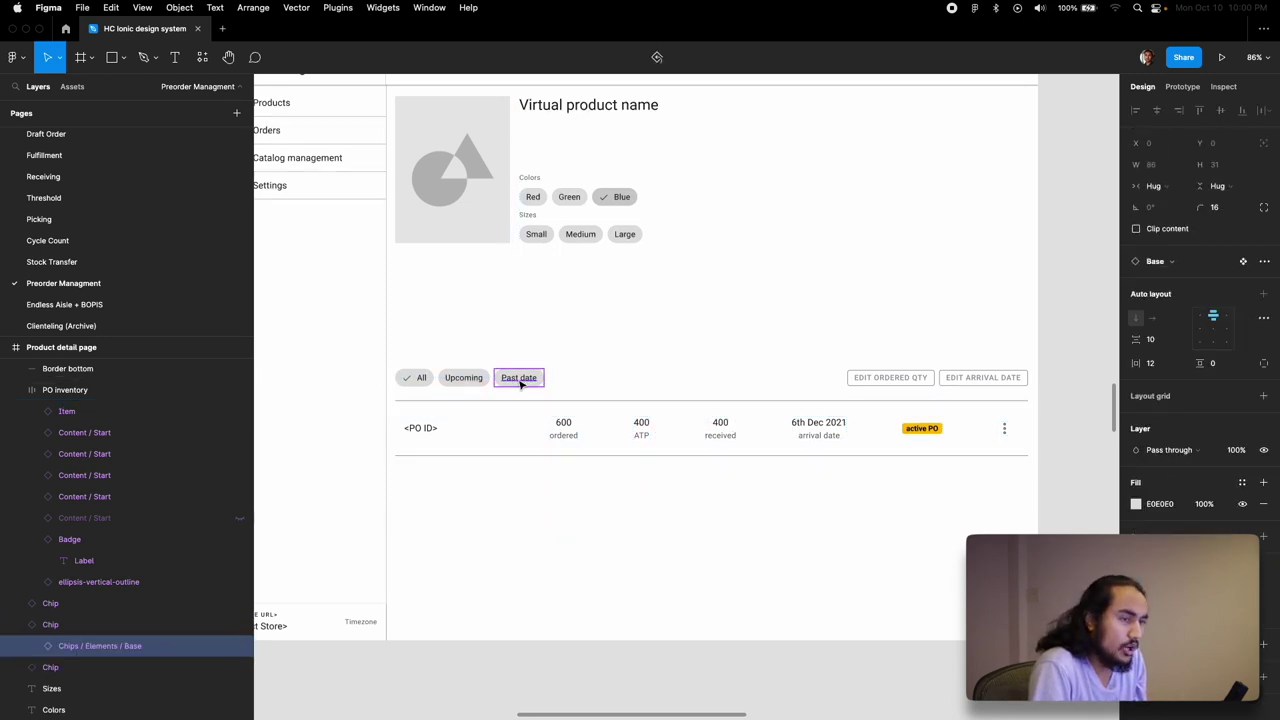
- Rename the 'Past date' filter chip to 'Inactive'
double_click(519, 380)
key(BackSpace)
text(In)
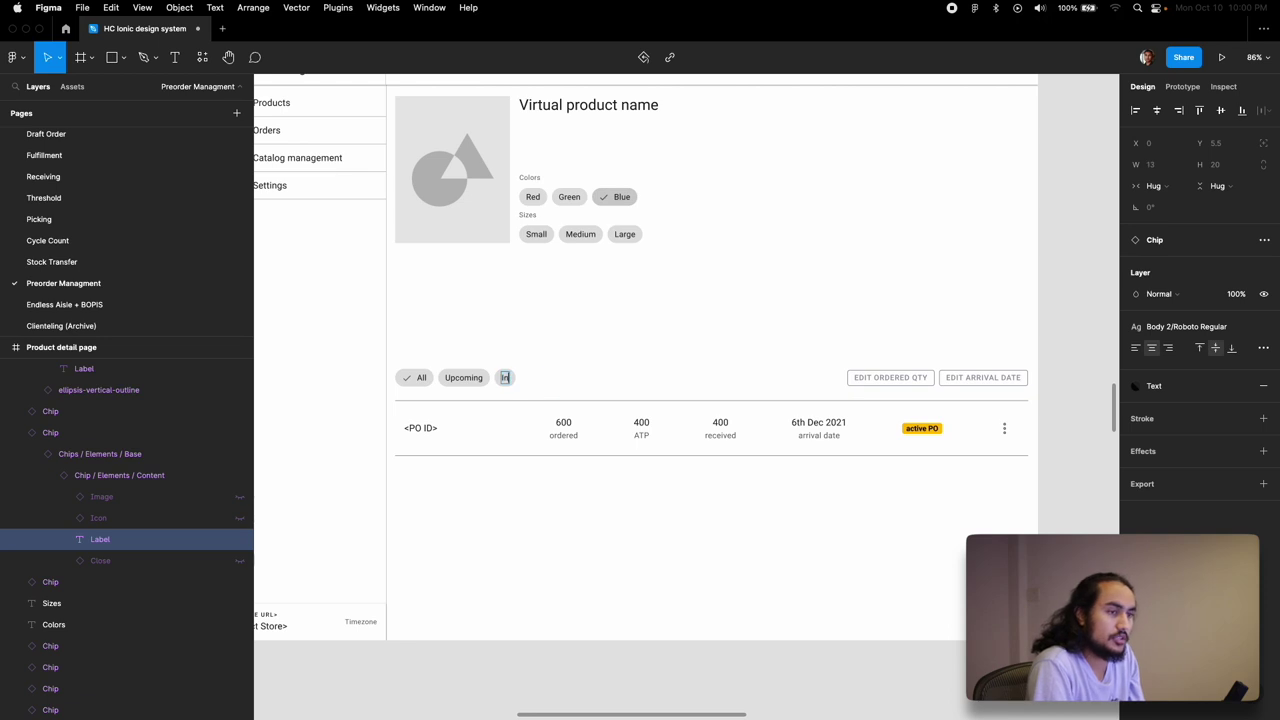
text(active)
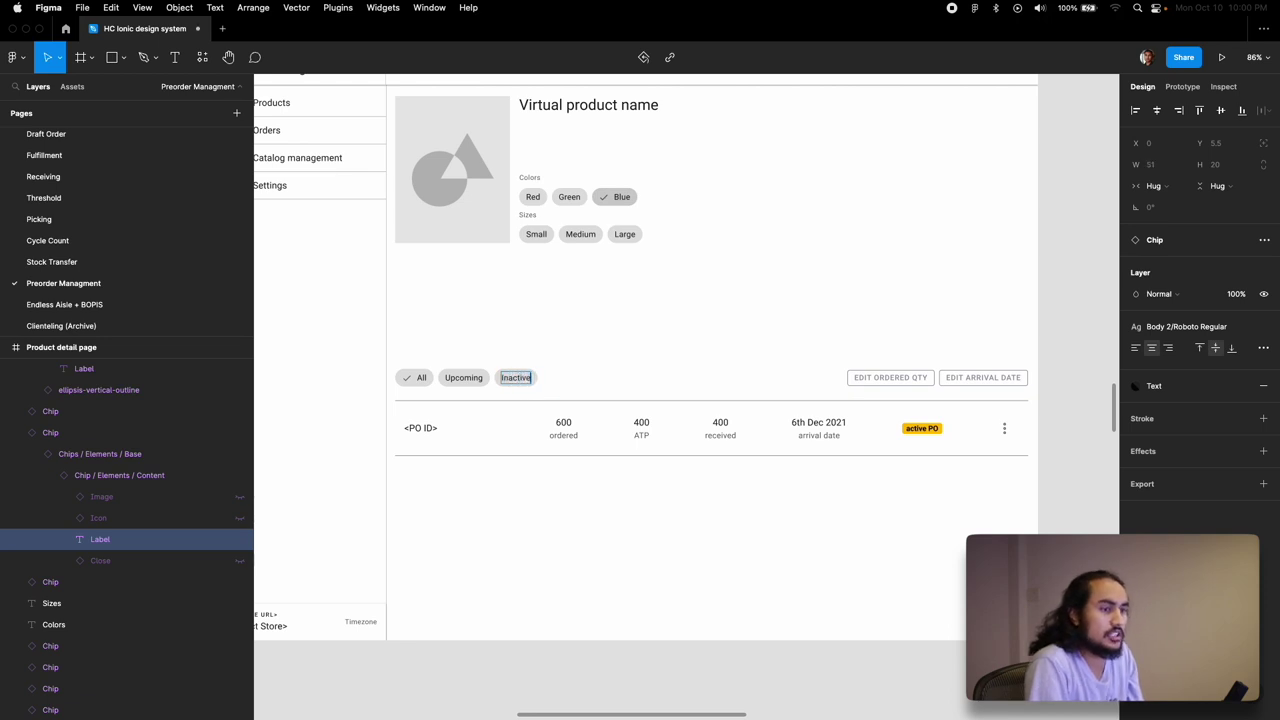
click(563, 435)
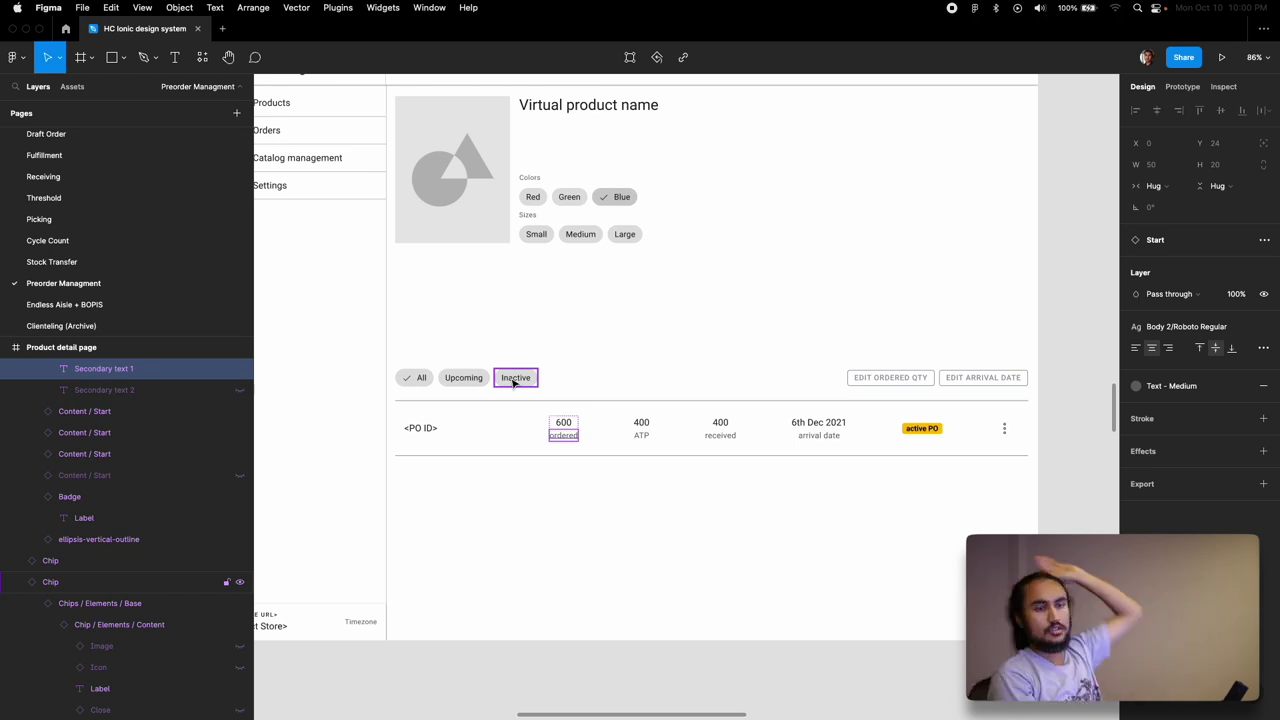
- Delete the EDIT ORDERED QTY and EDIT ARRIVAL DATE buttons above the PO row
drag(812, 340, 1025, 393)
key(Delete)
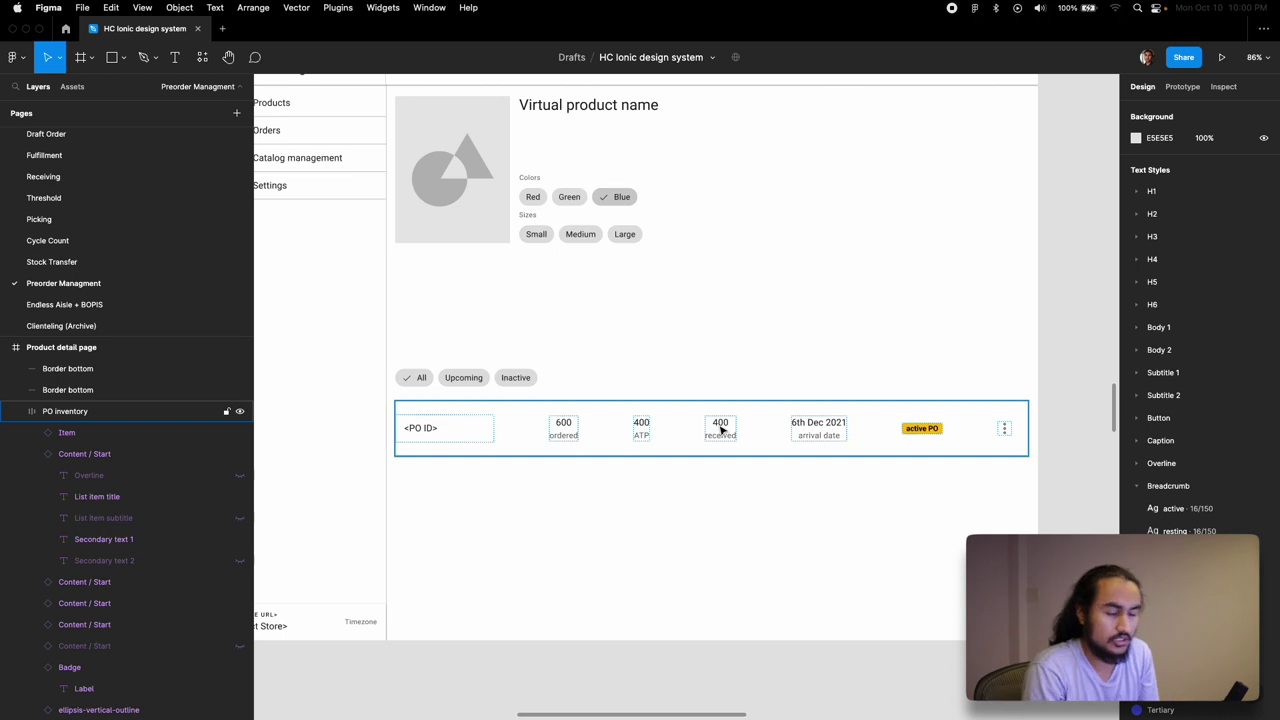
scroll(722, 430, up, 1)
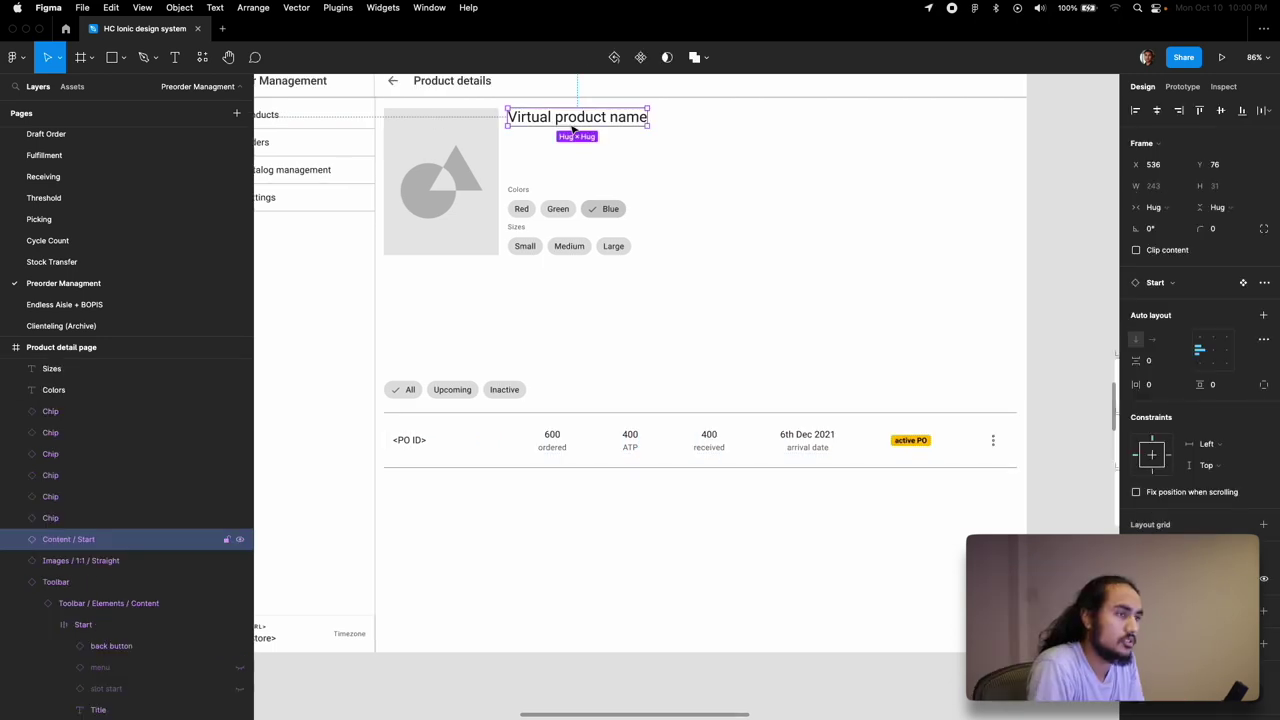
- Unhide the subtitle under 'Virtual product name', set it to '<selected variant>' with Hug width
click(117, 541)
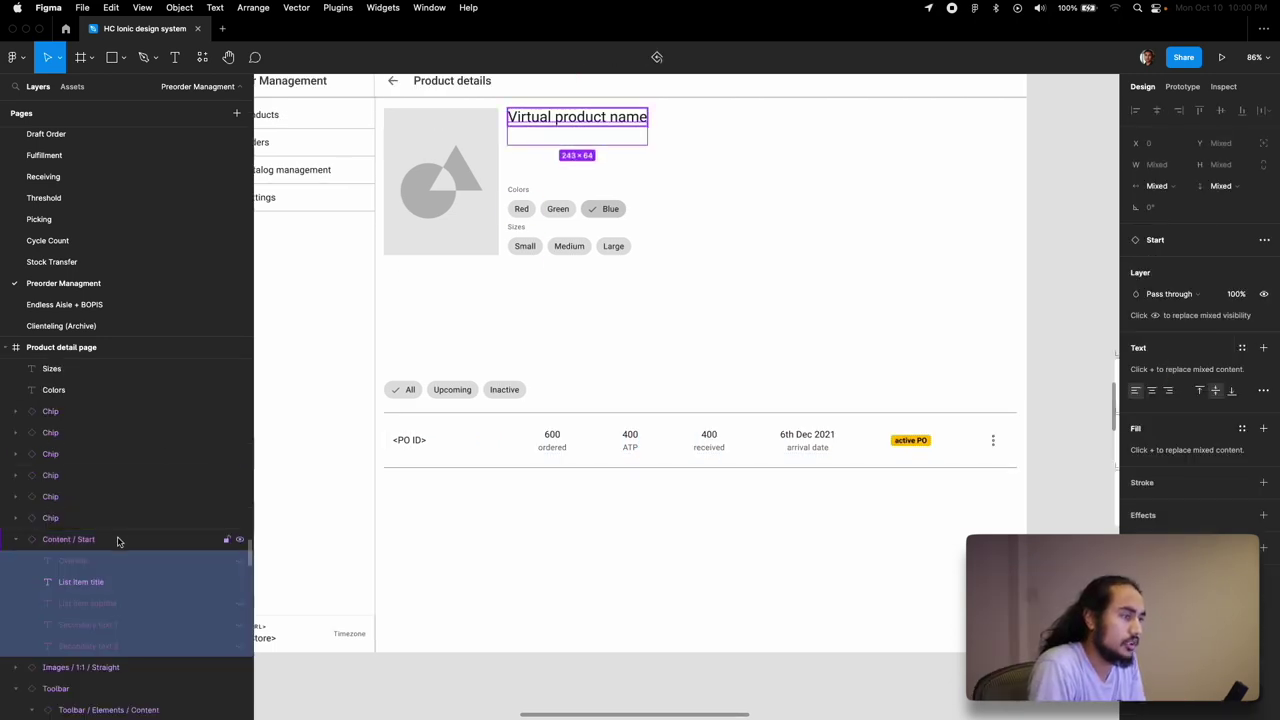
click(240, 603)
double_click(522, 134)
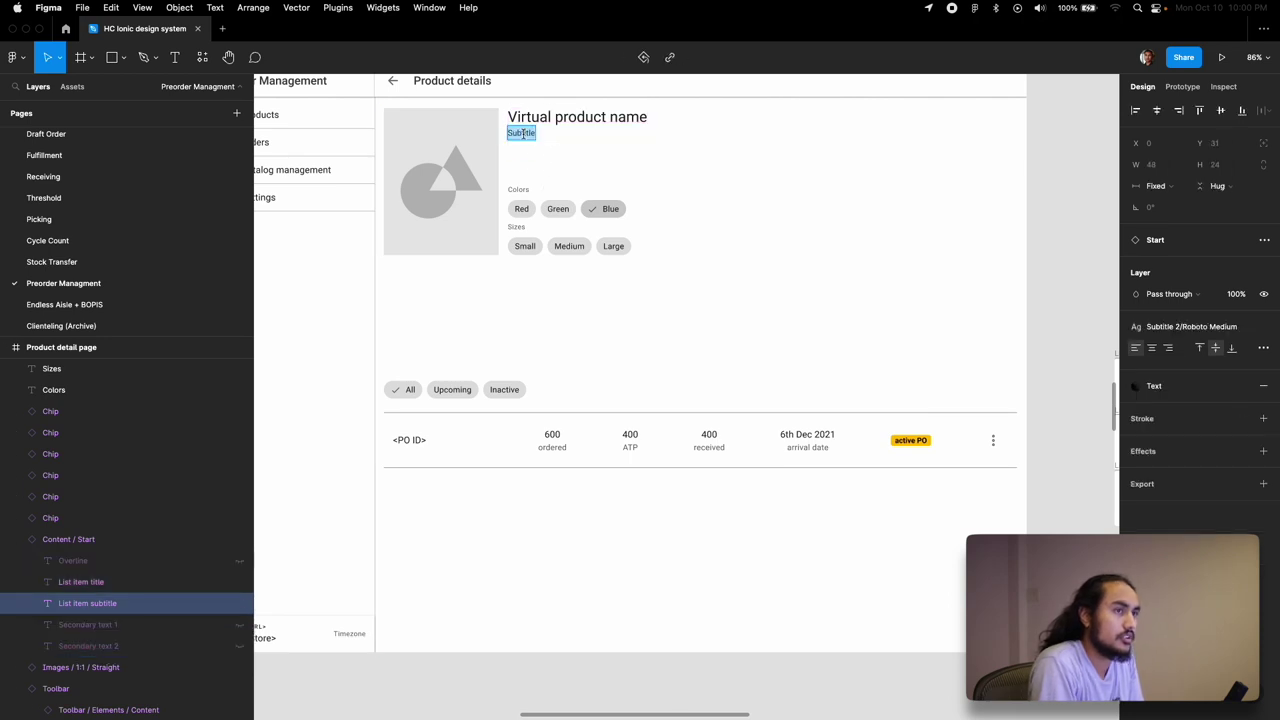
text(<sele)
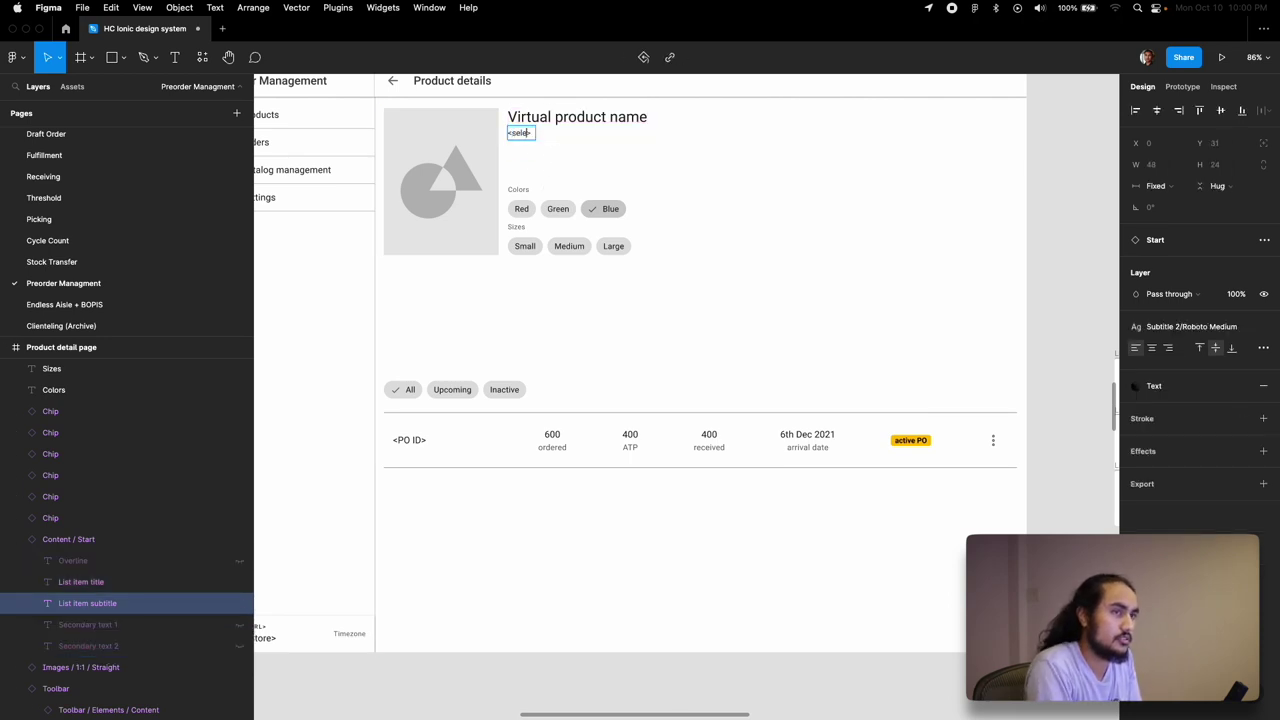
text(cted variant)
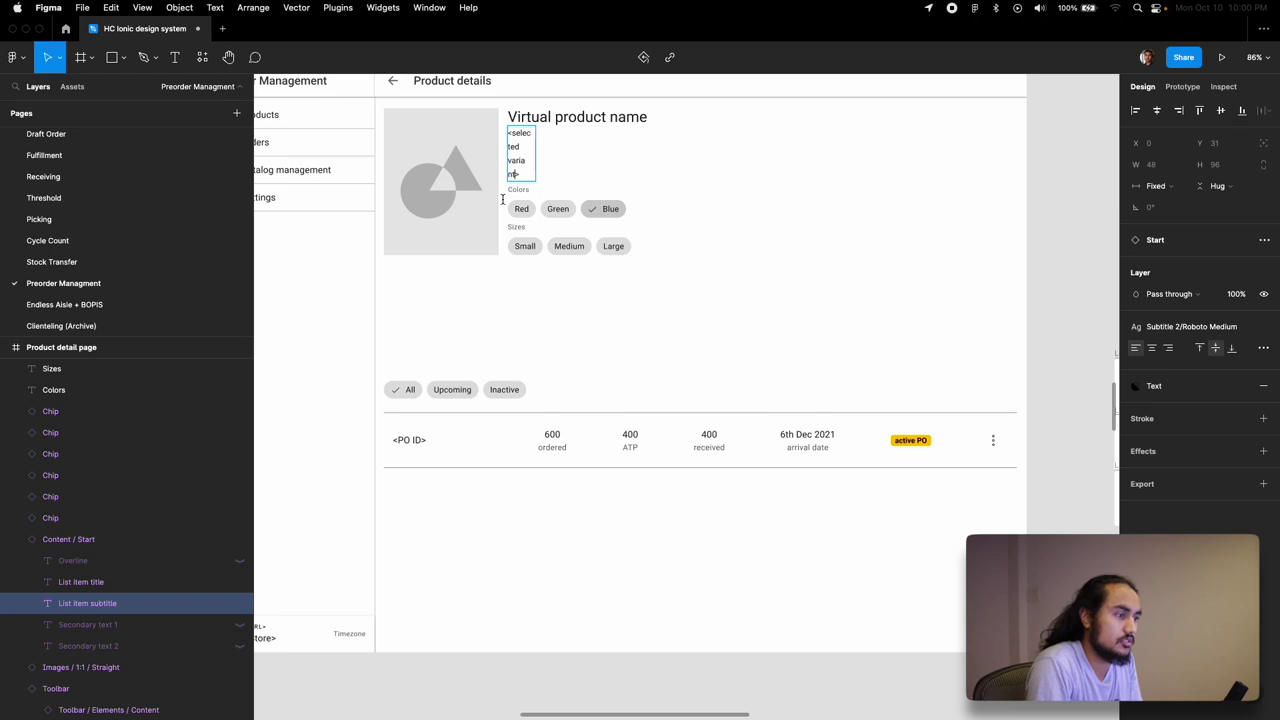
text(>)
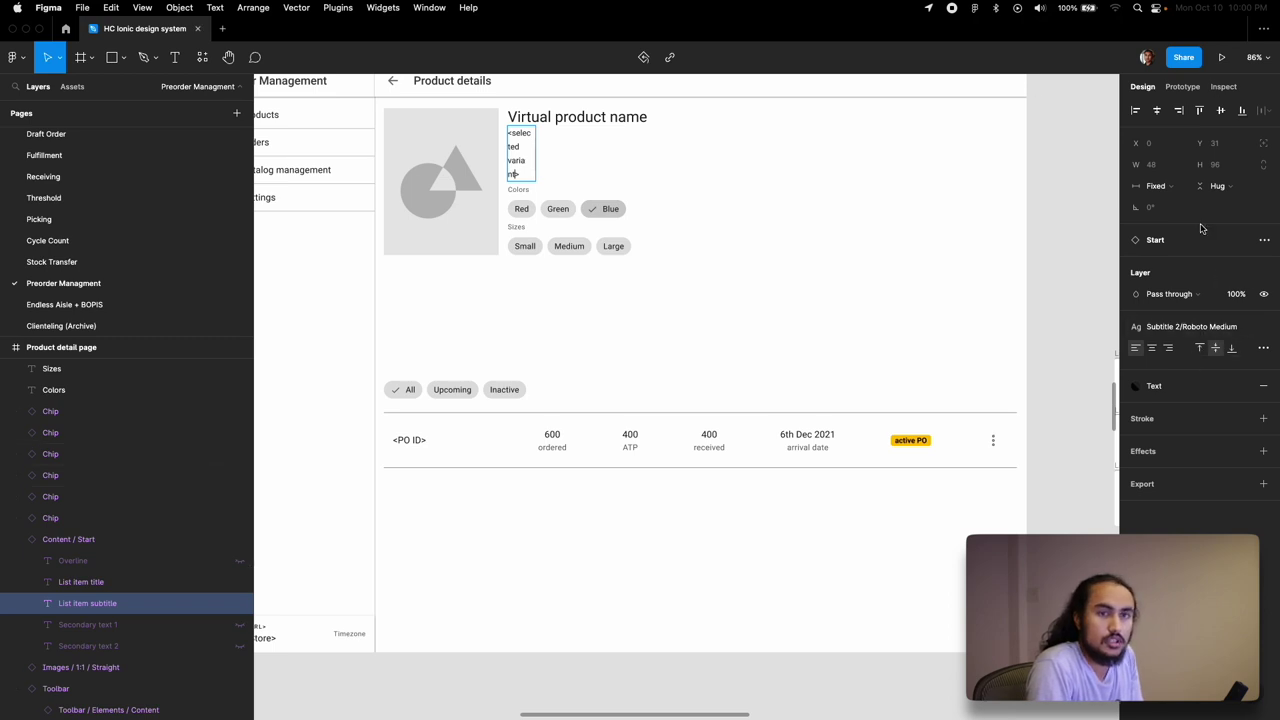
click(1183, 189)
click(1177, 203)
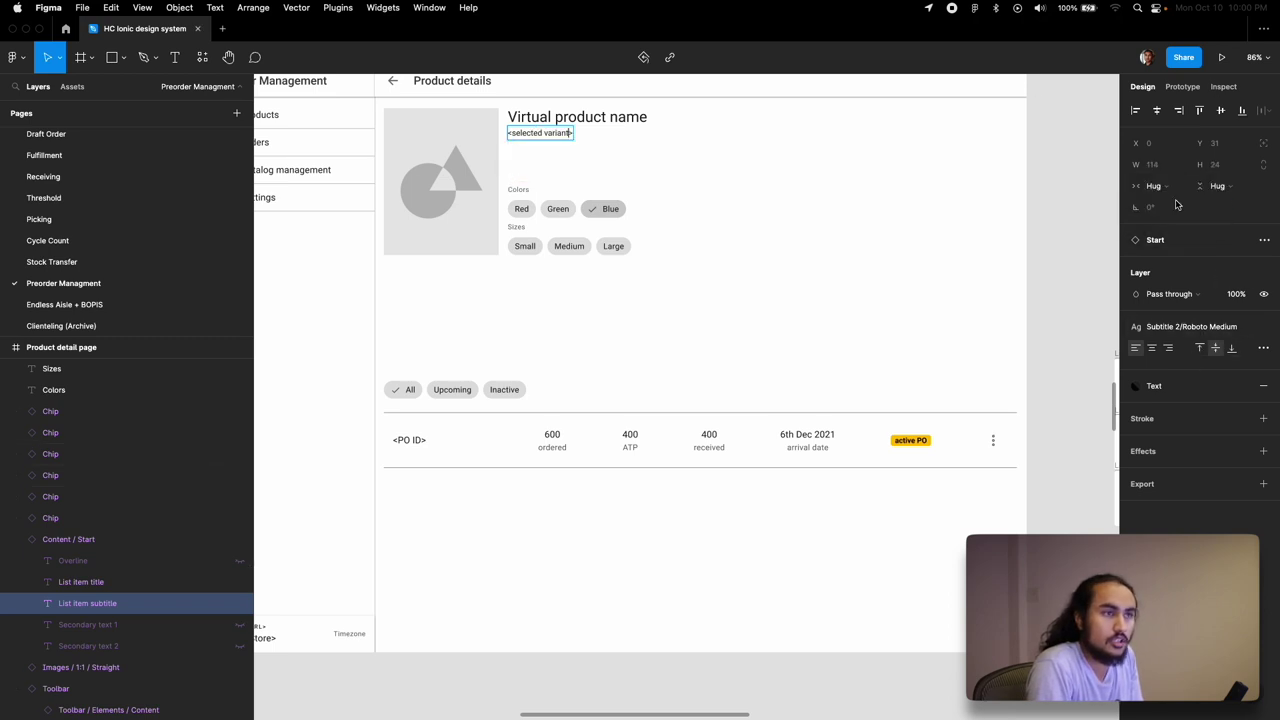
click(737, 204)
scroll(737, 204, down, 1)
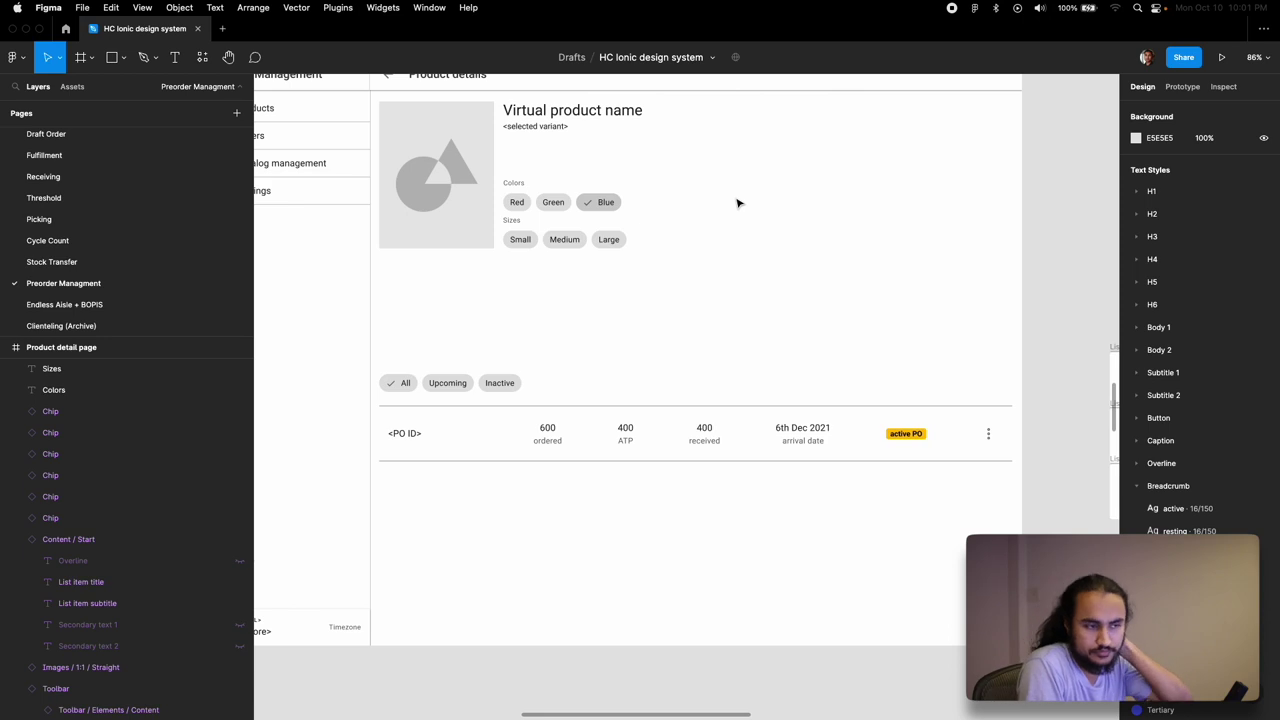
- Duplicate the PO row below itself and relabel the new badge 'Inactive PO'
click(580, 438)
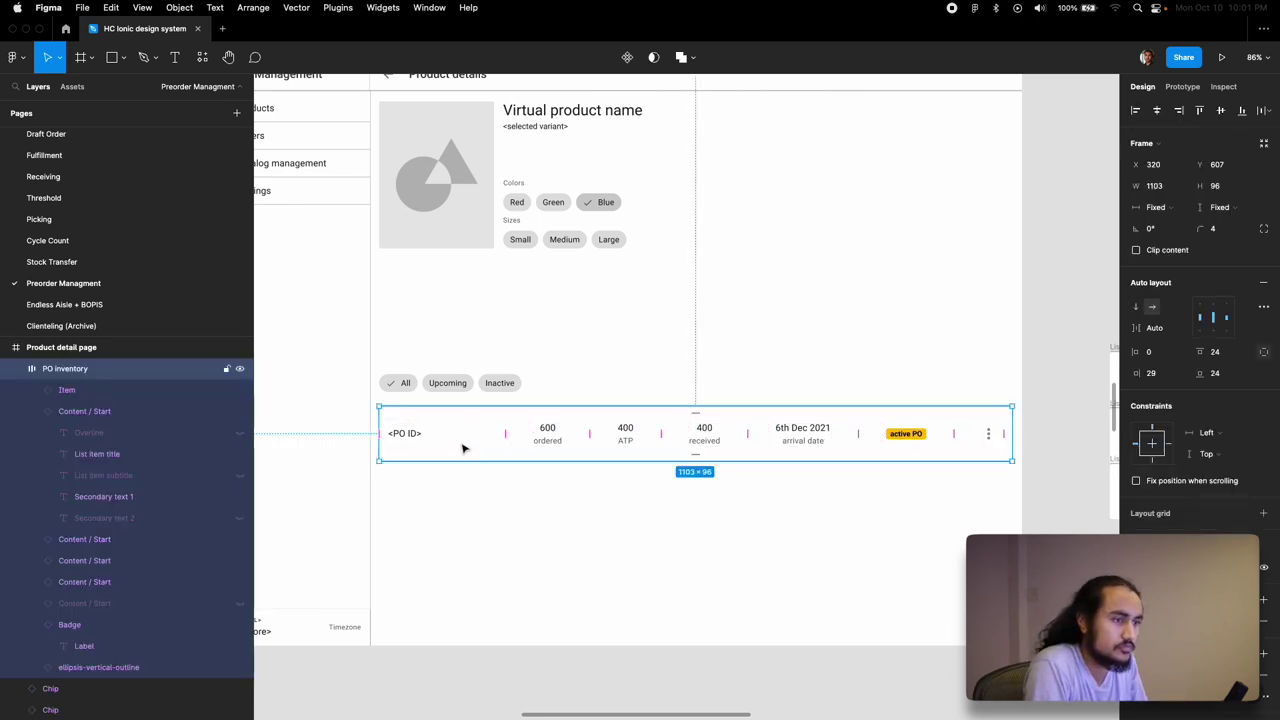
drag(463, 448, 460, 495)
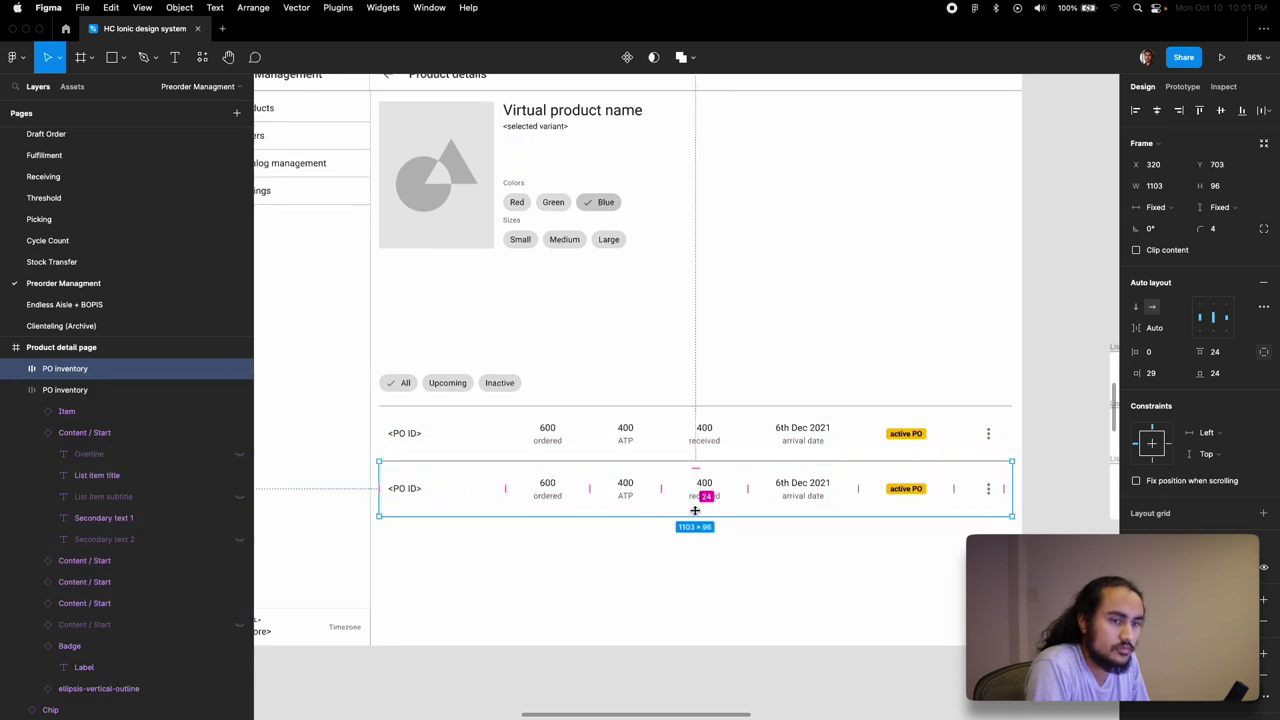
double_click(905, 489)
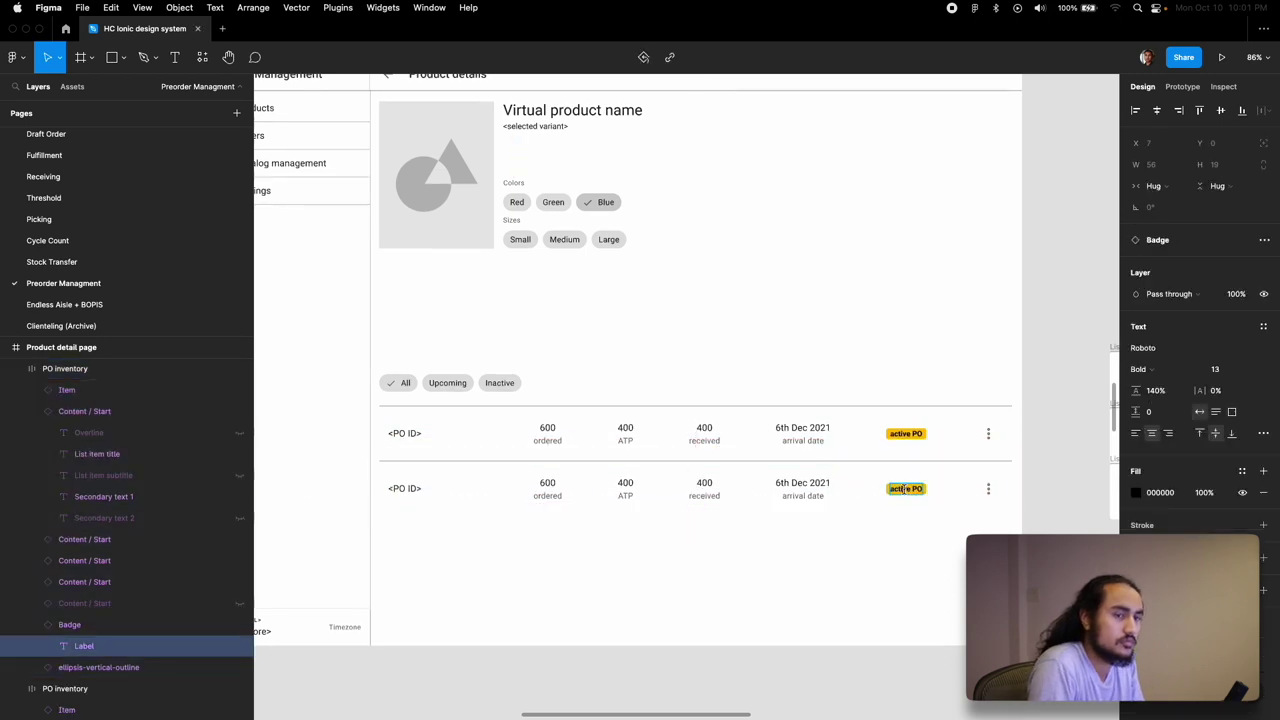
text(In)
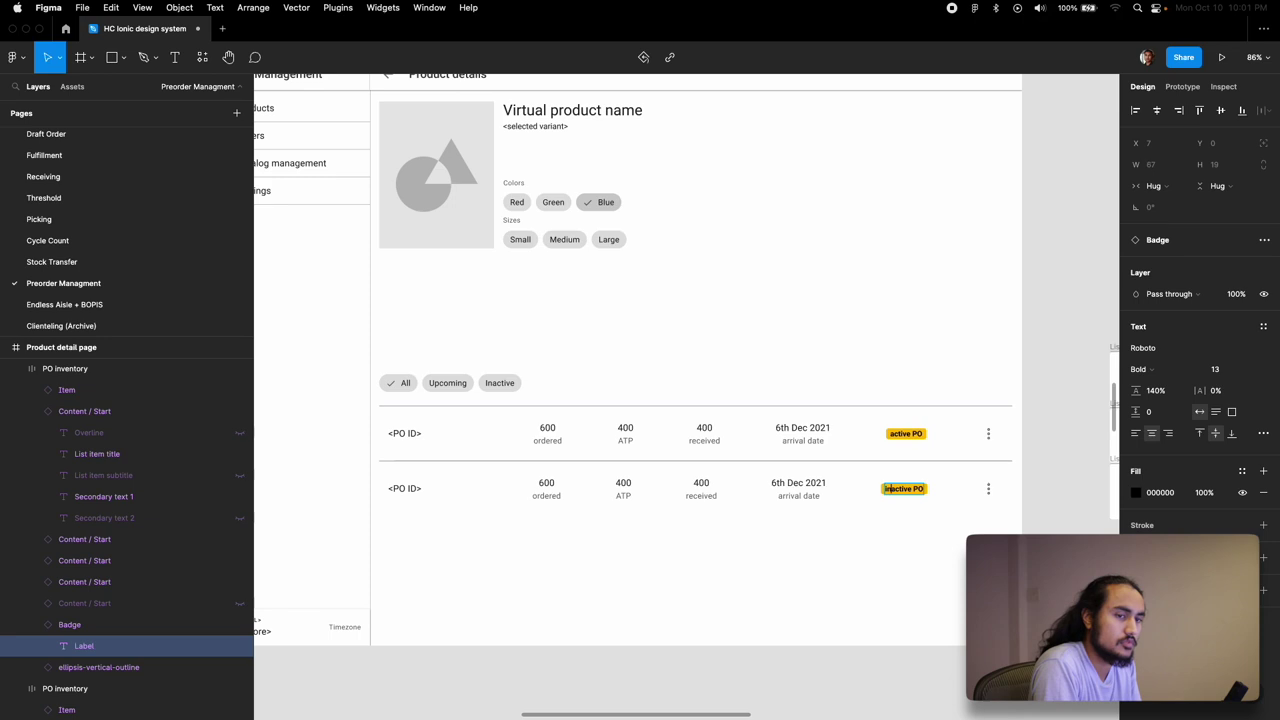
- Give the Inactive PO badge the grey Medium fill colour style
click(130, 624)
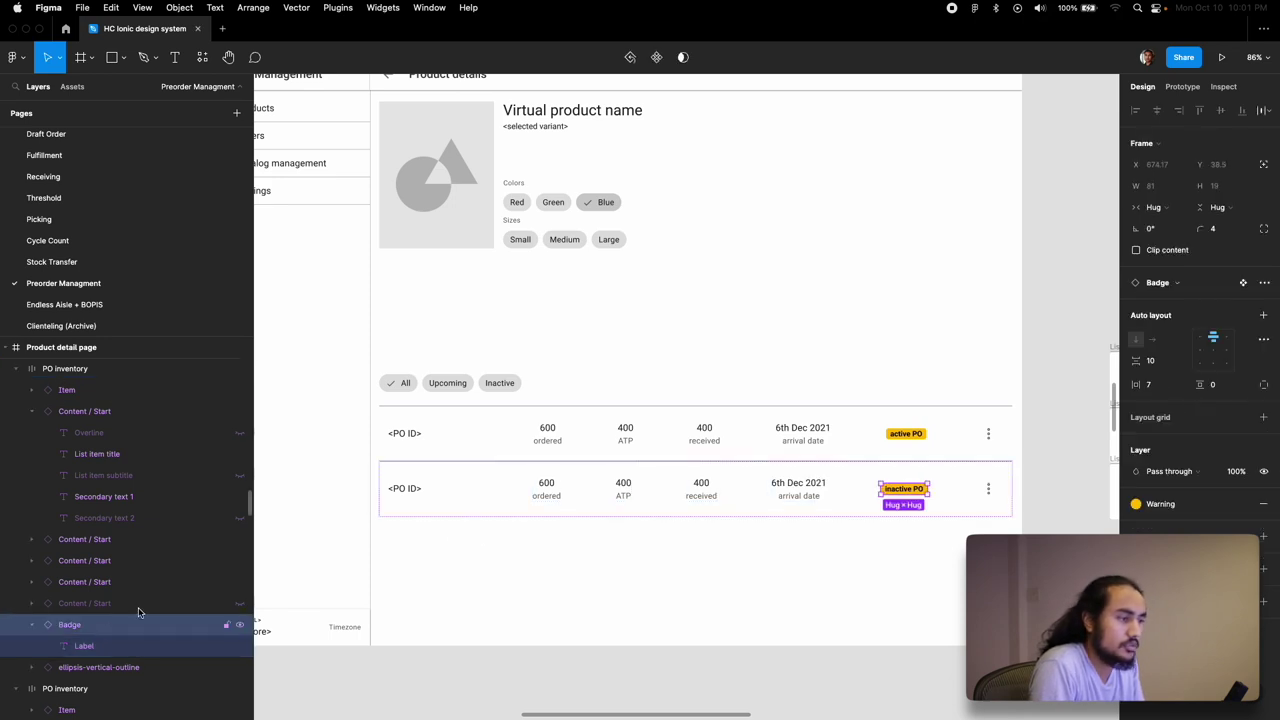
click(1160, 506)
text(gre)
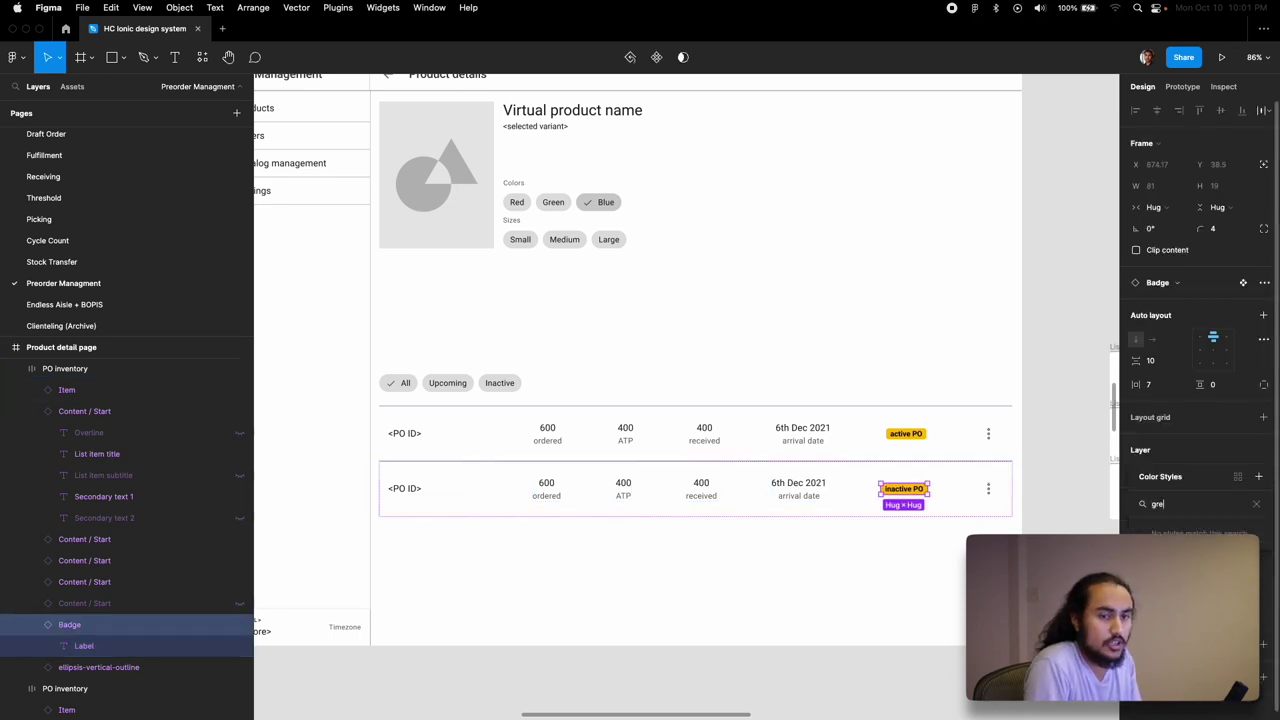
key(BackSpace)
key(BackSpace)
text(med)
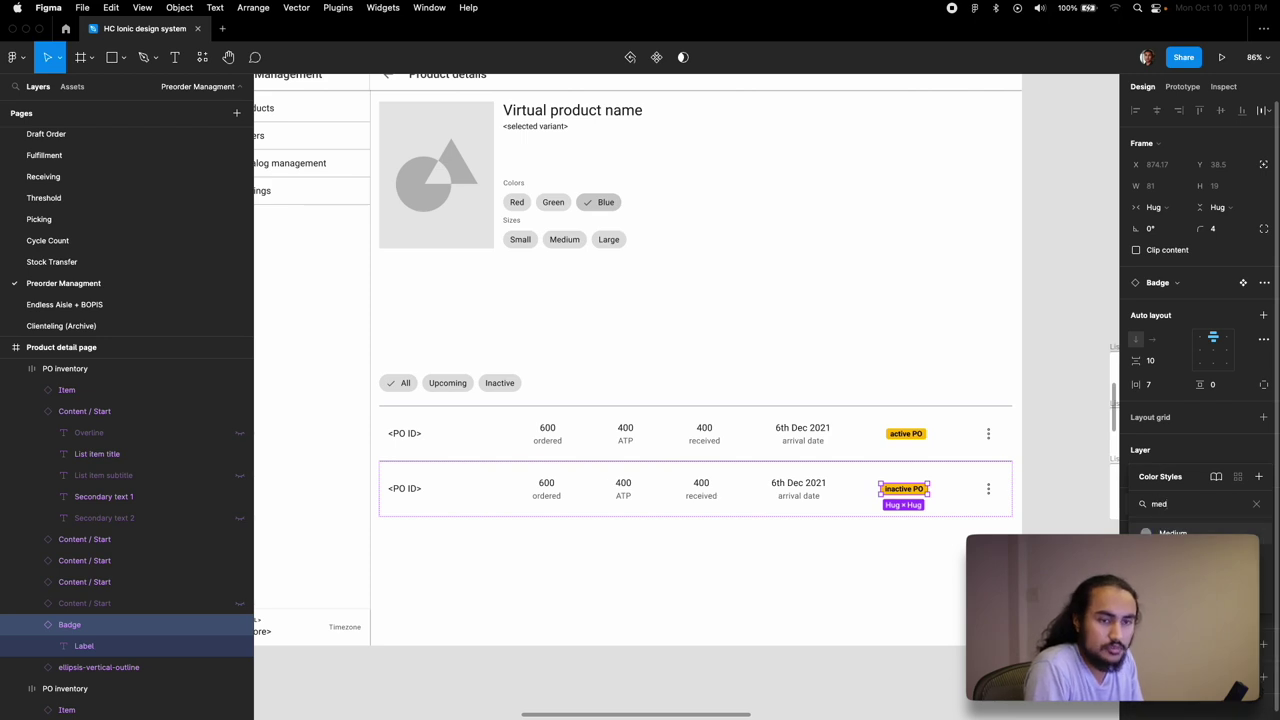
click(1165, 532)
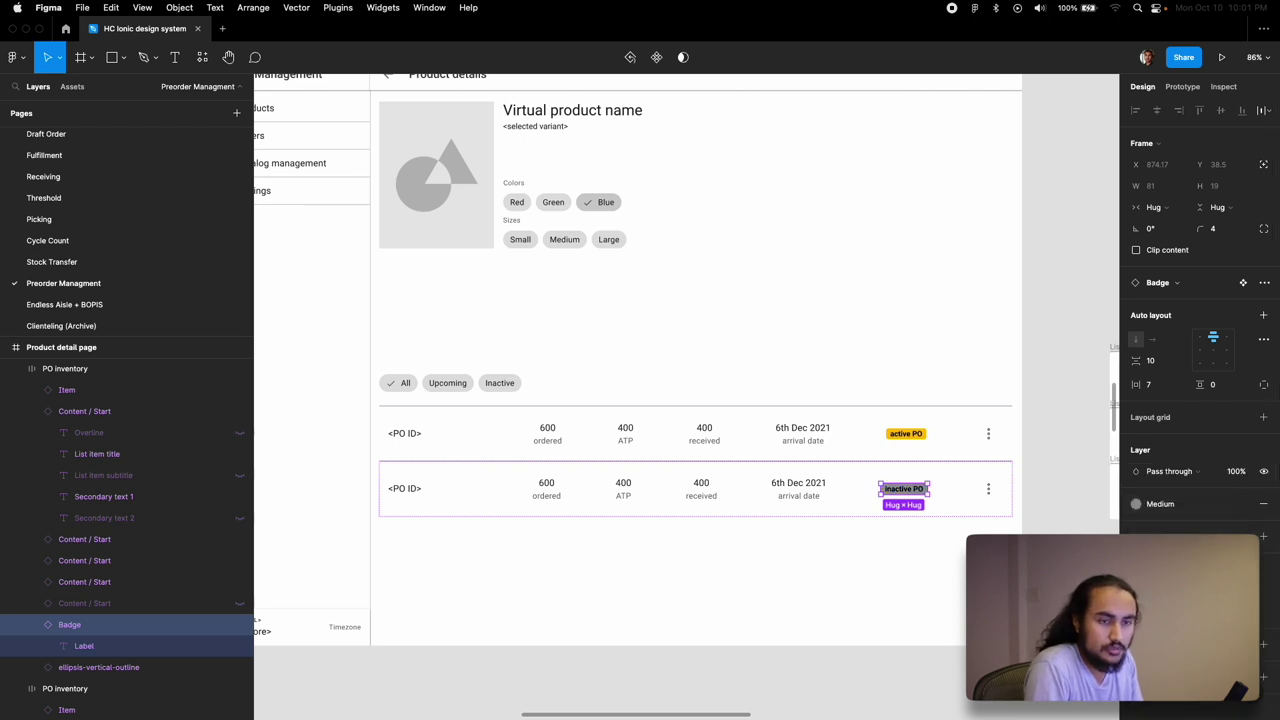
click(953, 528)
scroll(731, 514, up, 5)
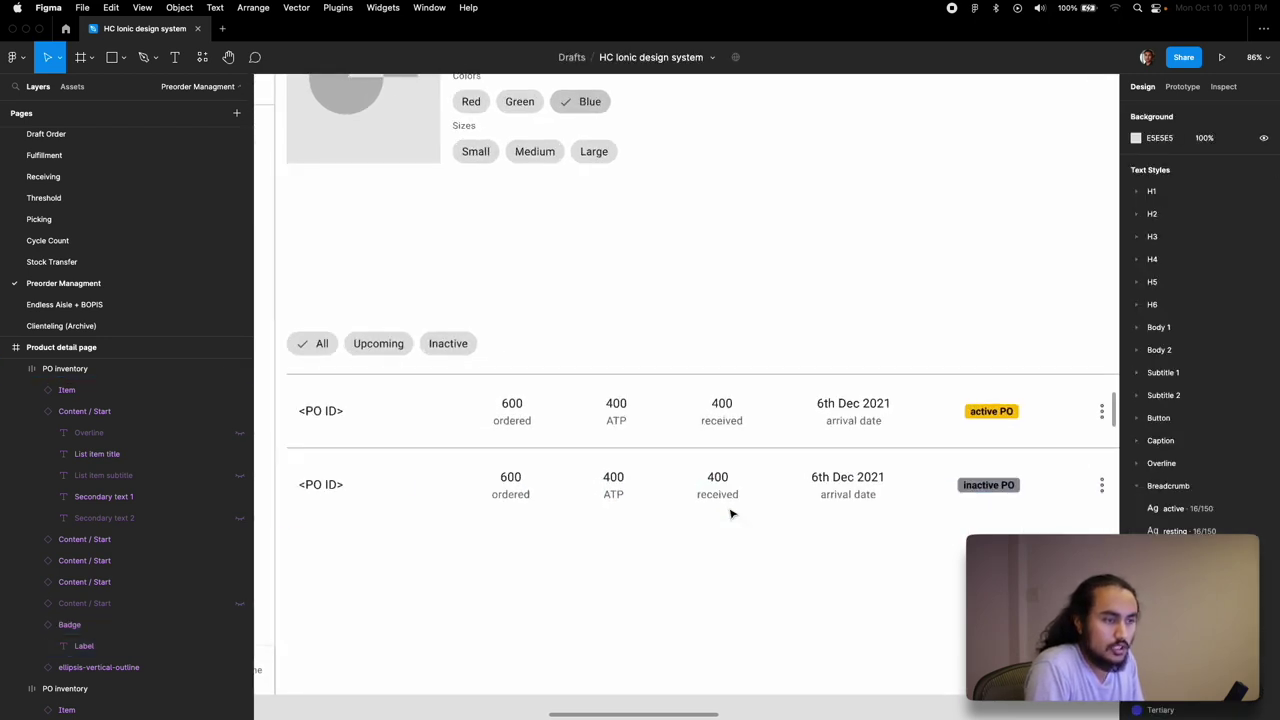
click(731, 514)
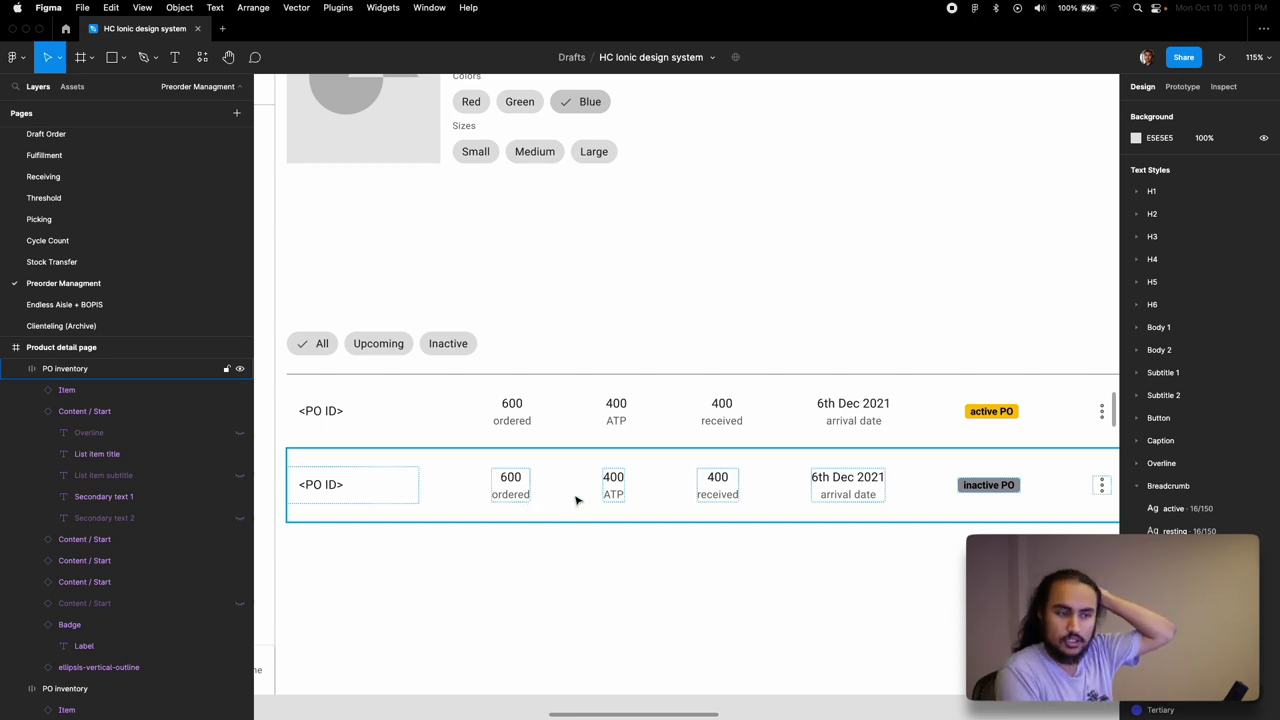
- Apply the Danger colour style to the second PO row's ATP label
click(680, 507)
scroll(849, 537, right, 3)
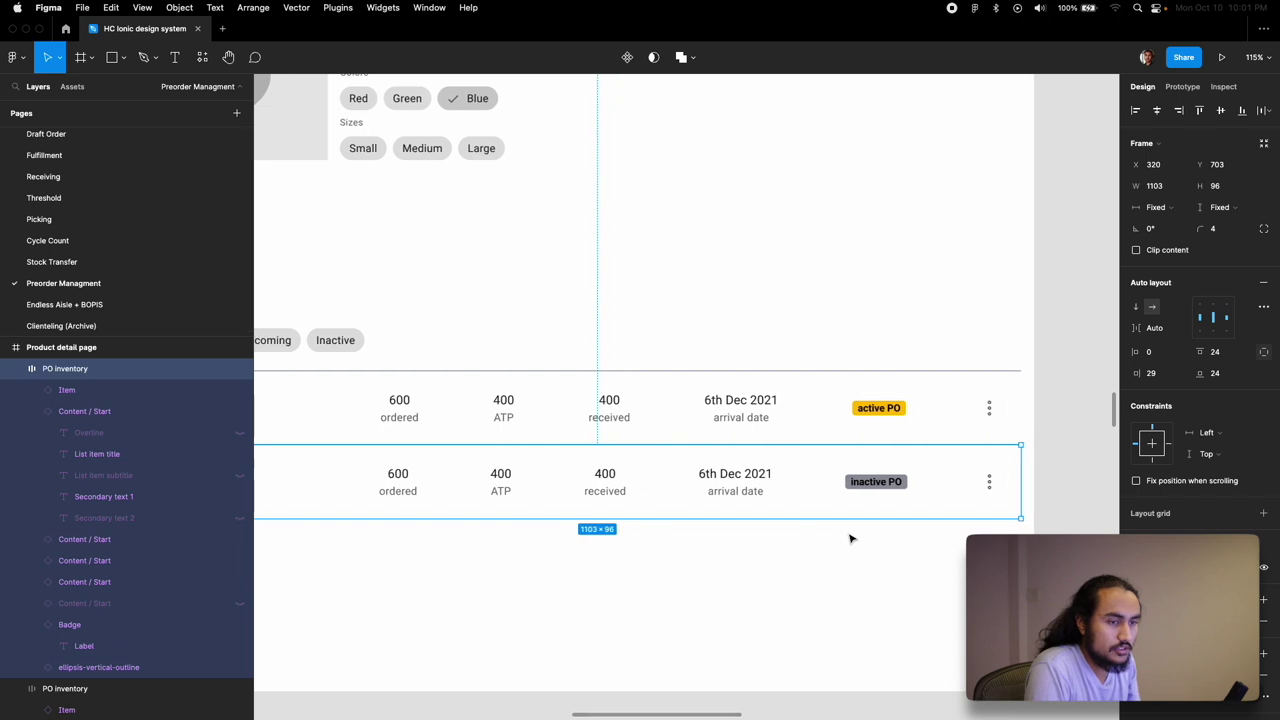
scroll(849, 537, left, 3)
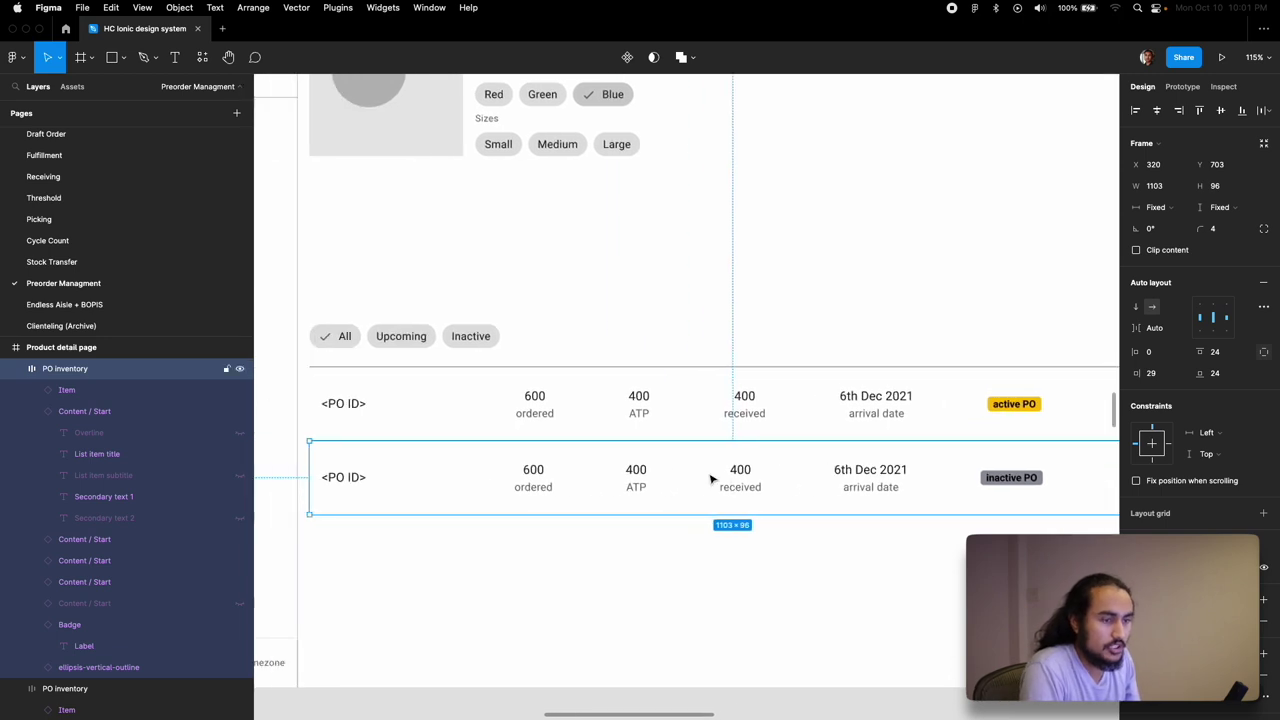
click(636, 482)
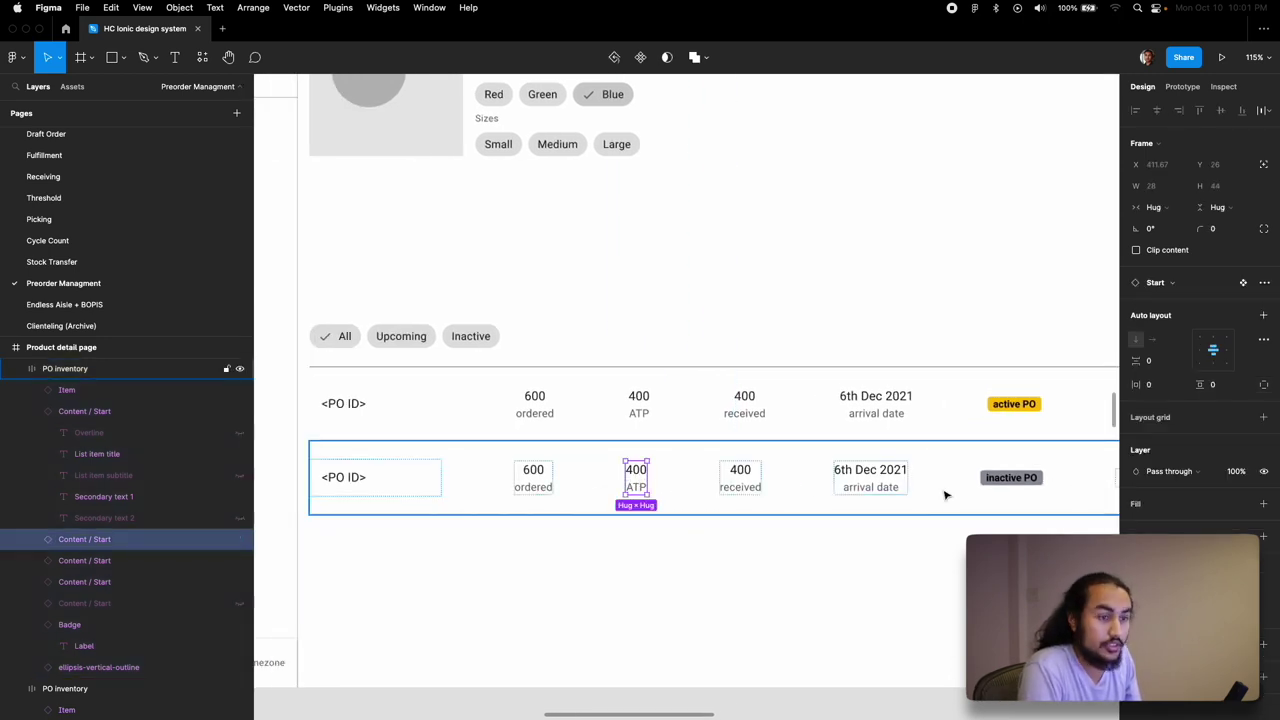
click(636, 488)
double_click(637, 487)
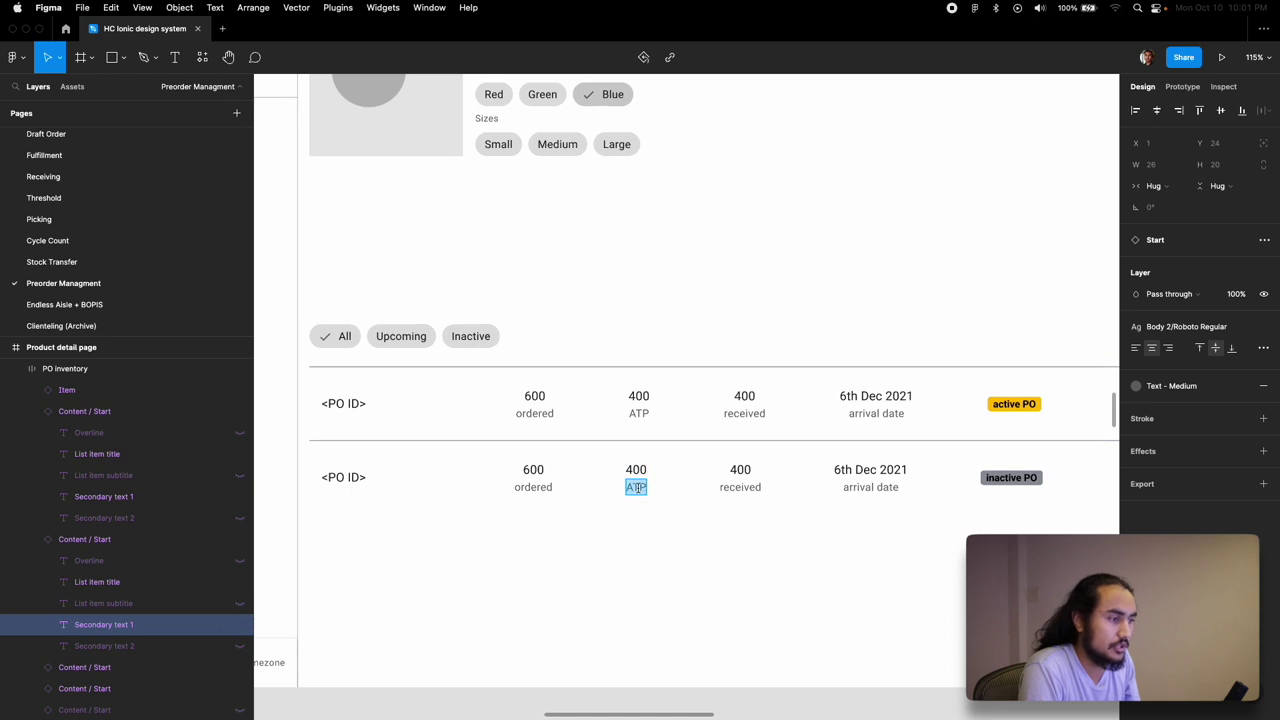
click(1181, 385)
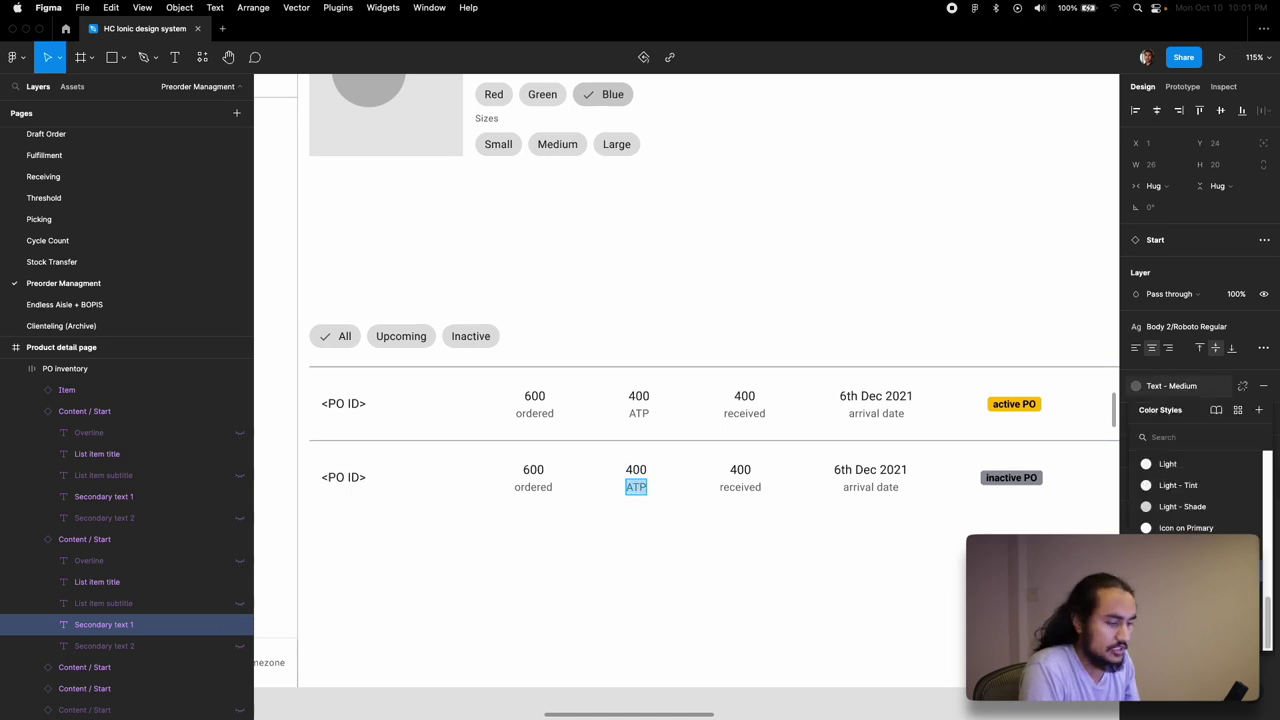
scroll(1200, 500, down, 3)
click(1170, 529)
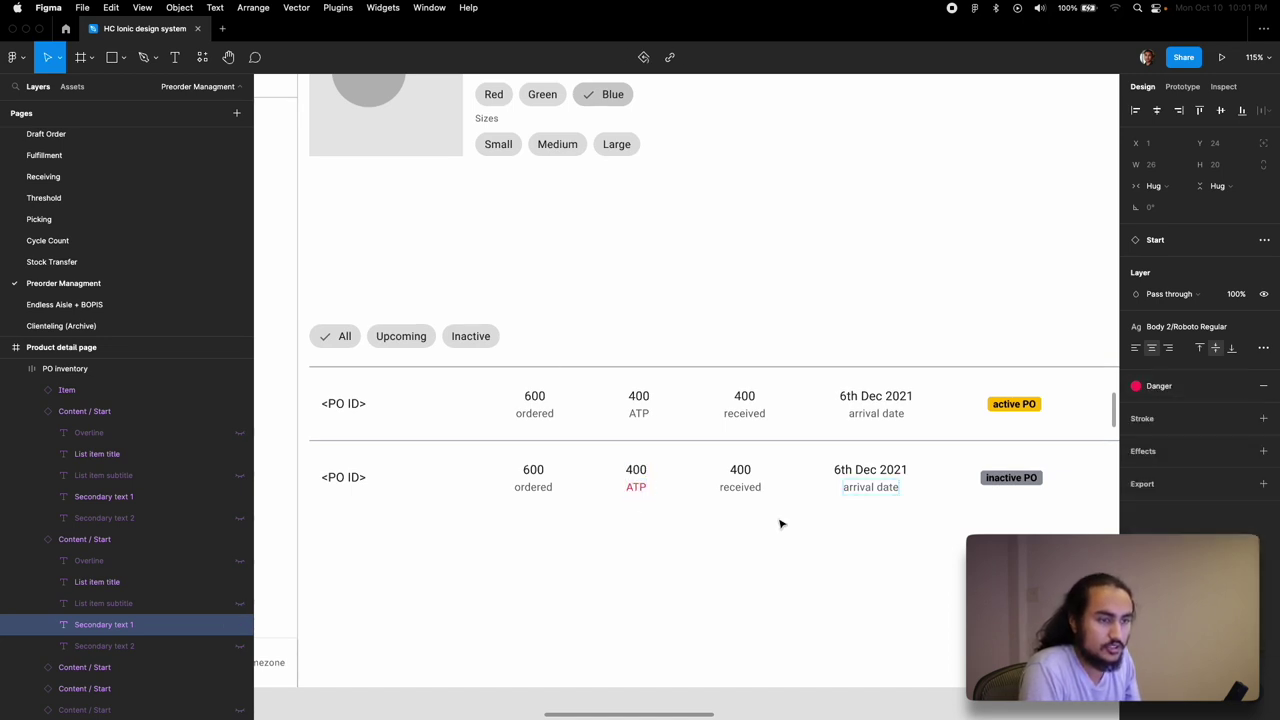
- Change the second row's ATP figure from 400 to 0
double_click(638, 470)
text(0)
click(636, 535)
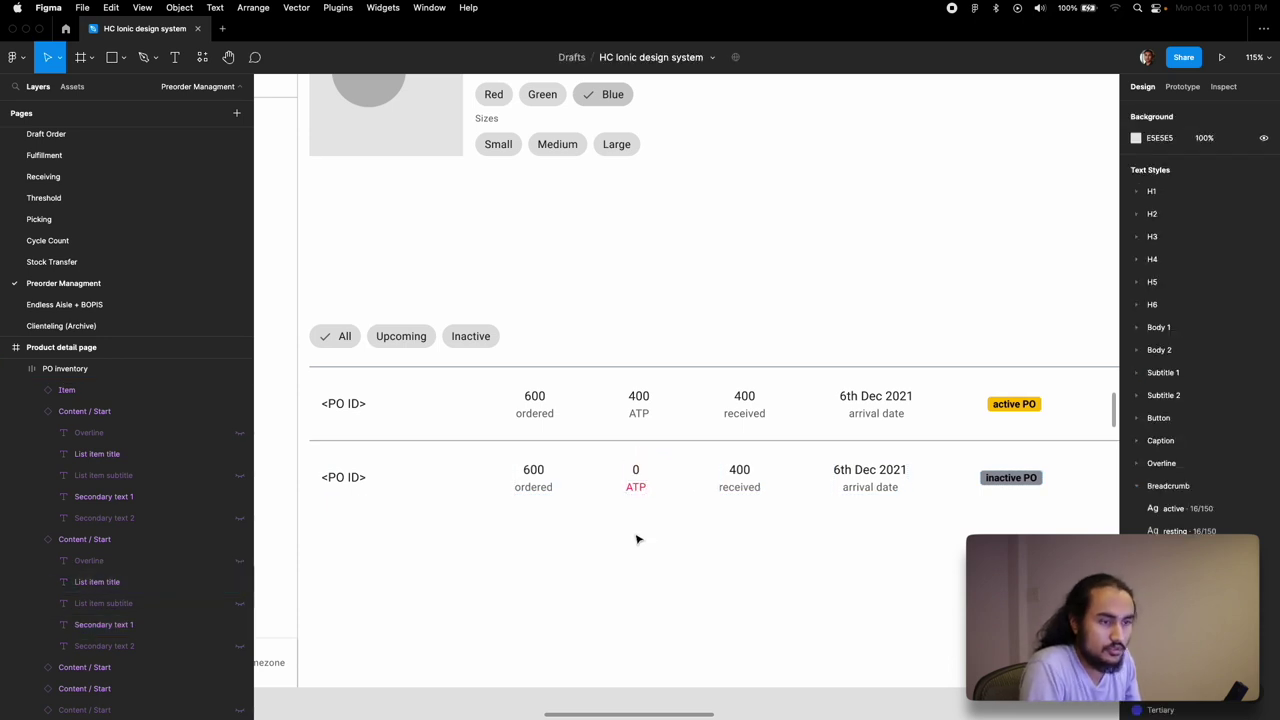
scroll(636, 540, down, 2)
scroll(636, 540, down, 4)
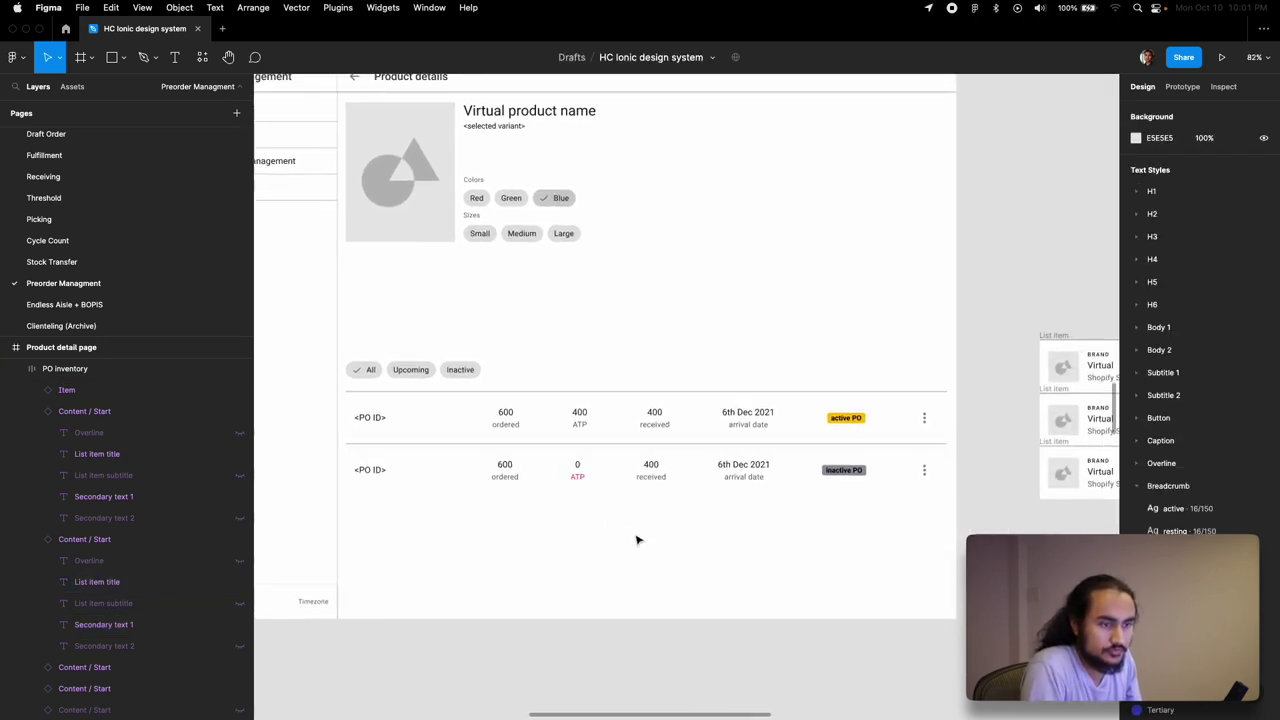
- Duplicate the second PO row as a third row and colour its arrival date Danger red
click(697, 478)
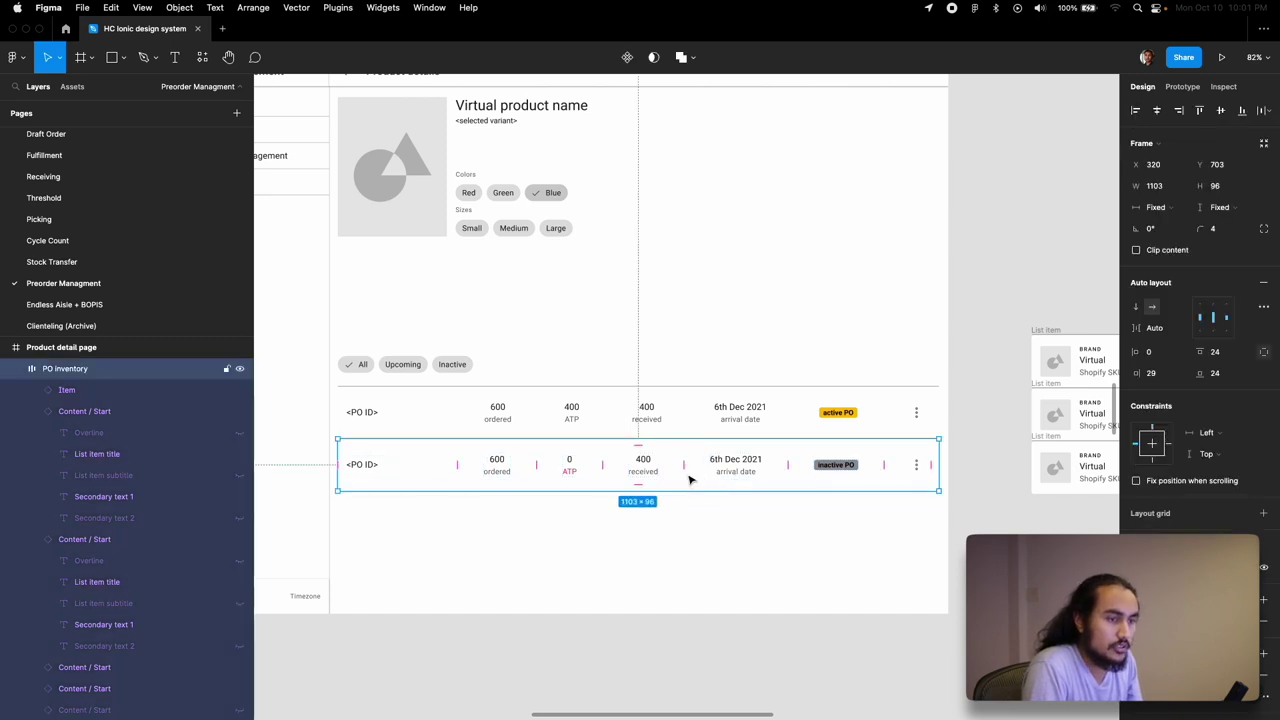
drag(689, 477, 688, 527)
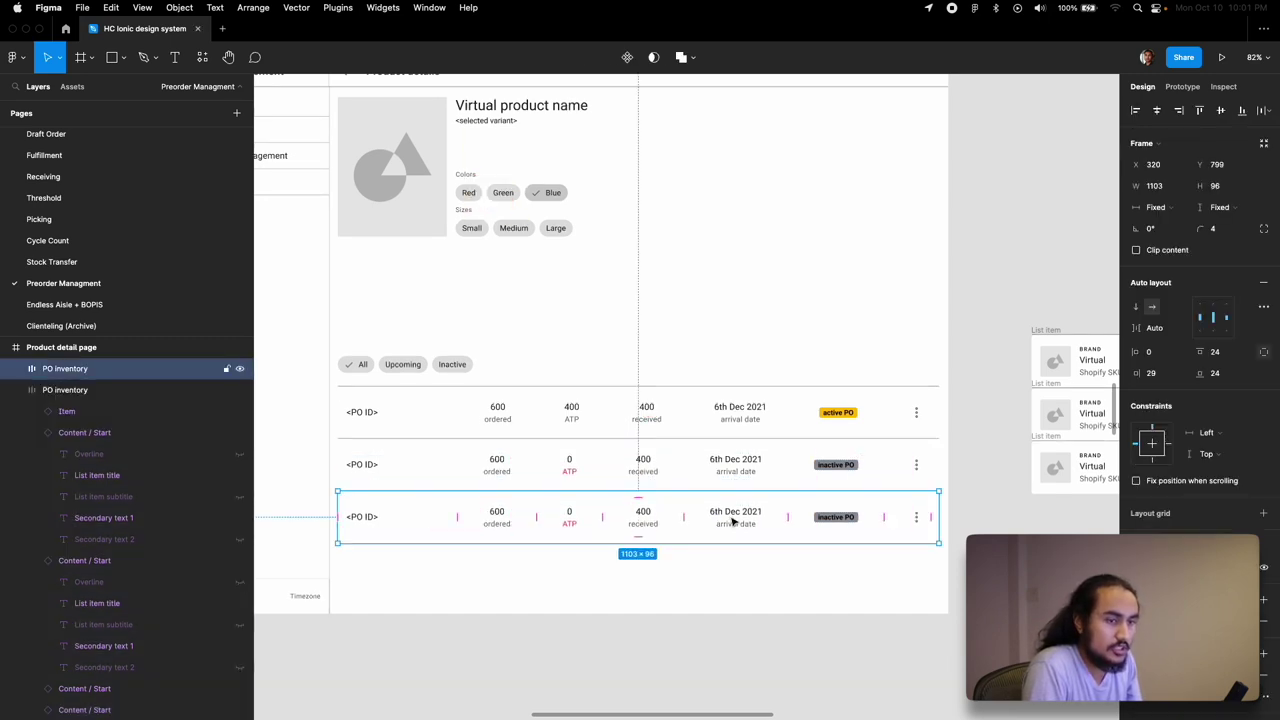
super+click(736, 523)
click(1170, 385)
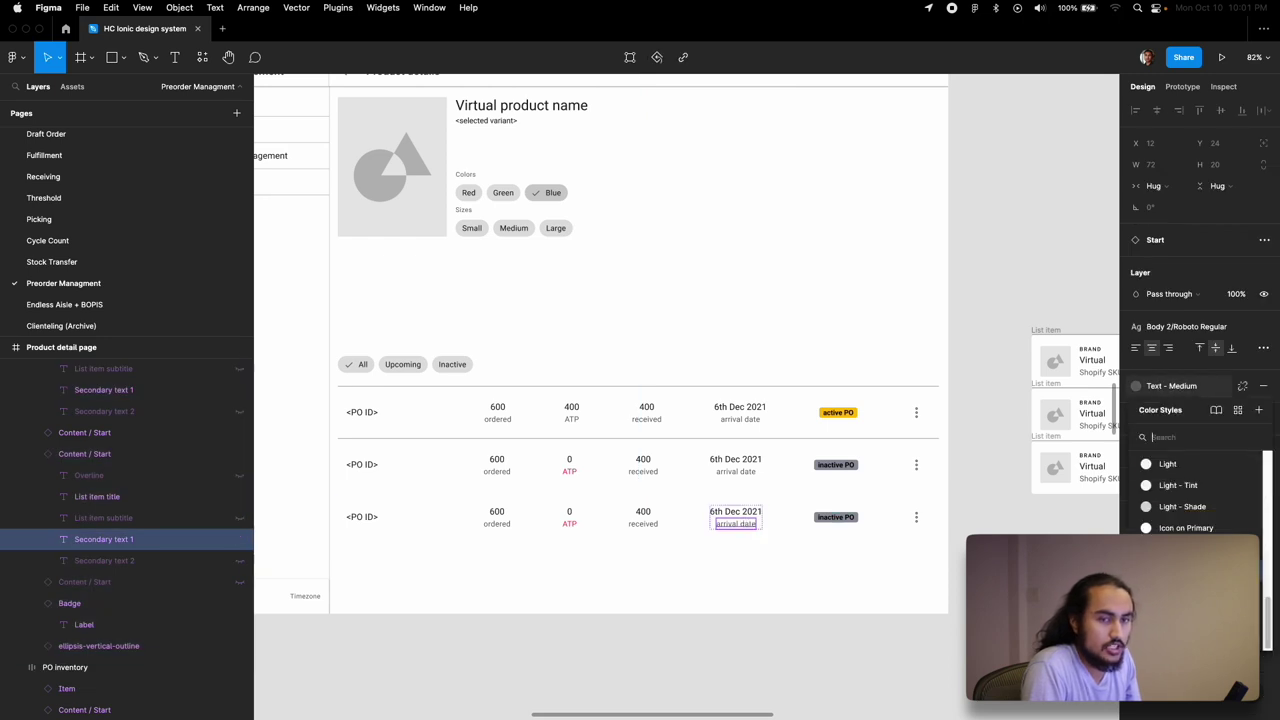
text(dag)
key(BackSpace)
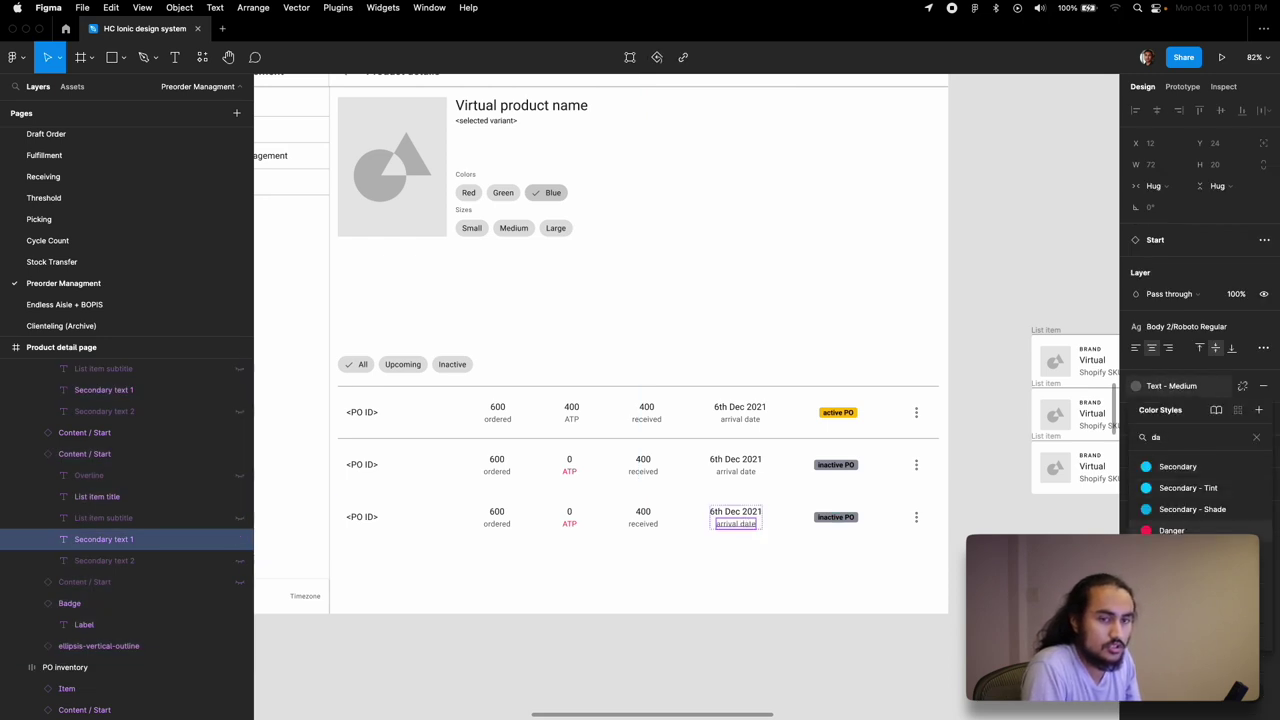
click(1180, 466)
- Make the Product detail page frame taller, to 1142 px height
scroll(1016, 428, down, 3)
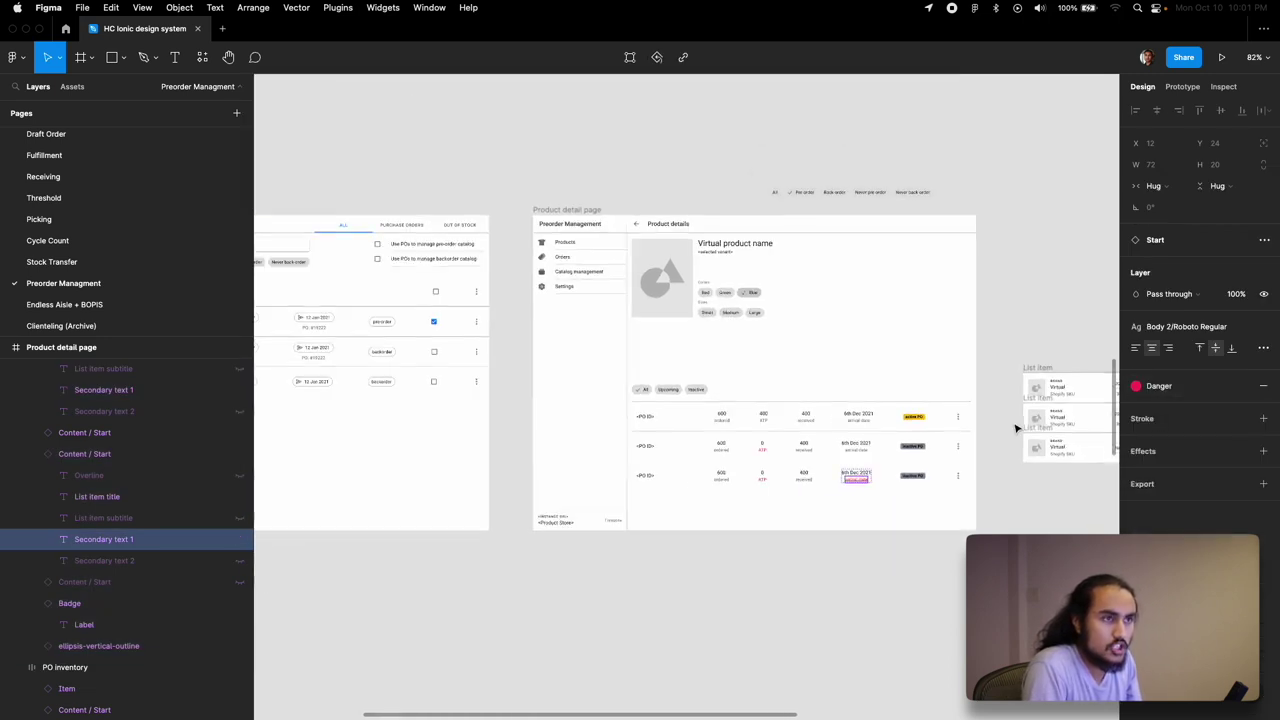
click(567, 210)
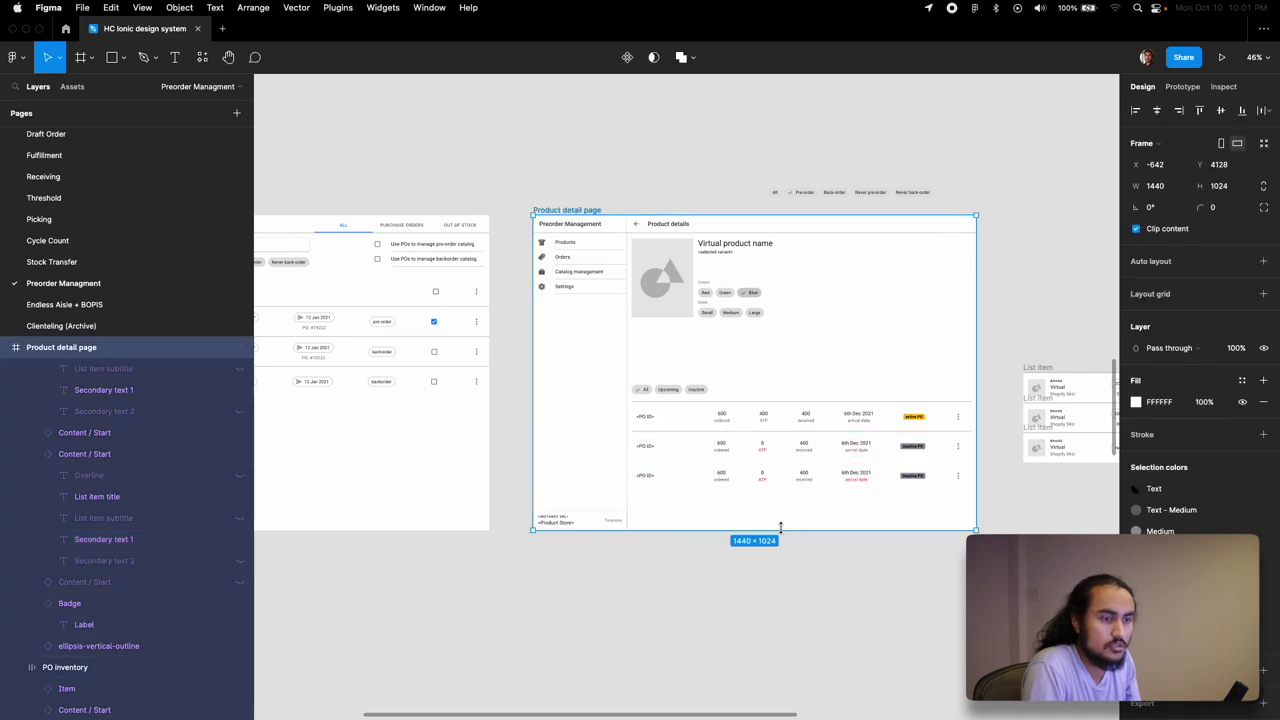
drag(781, 530, 781, 567)
- Stretch the side menu to the new page height, constrained Left and Top and bottom
click(597, 520)
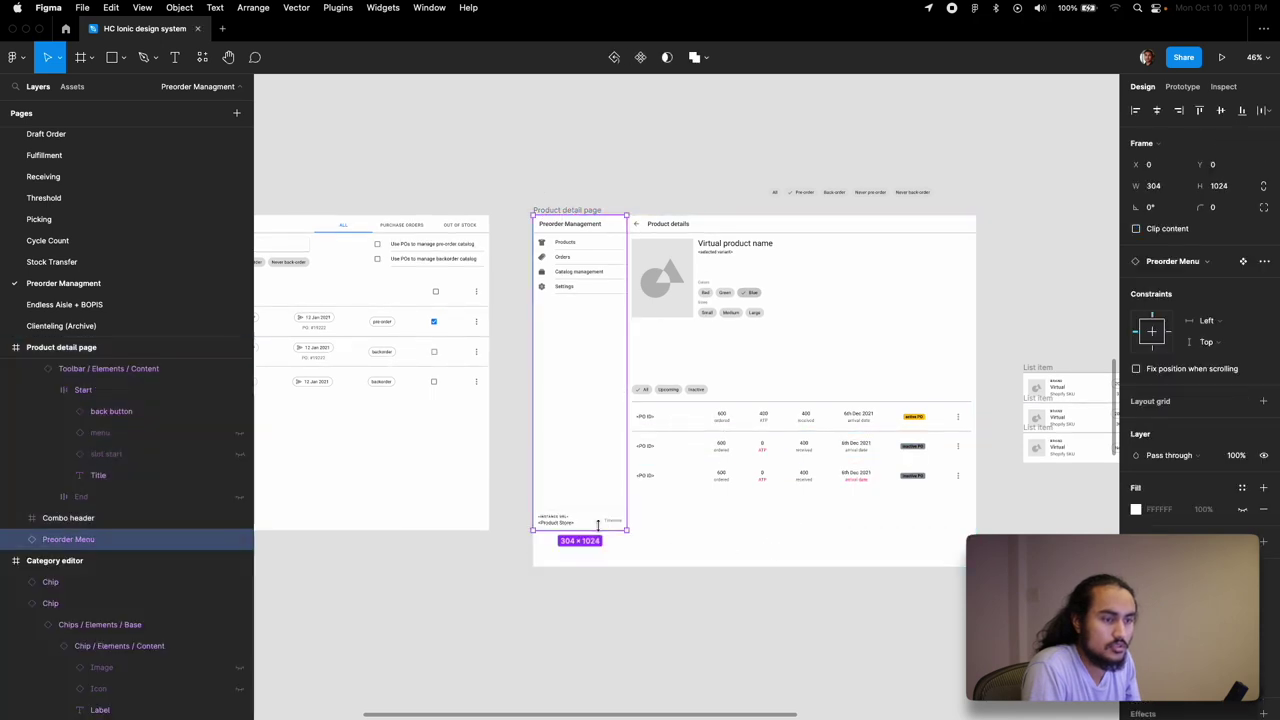
drag(597, 522, 599, 566)
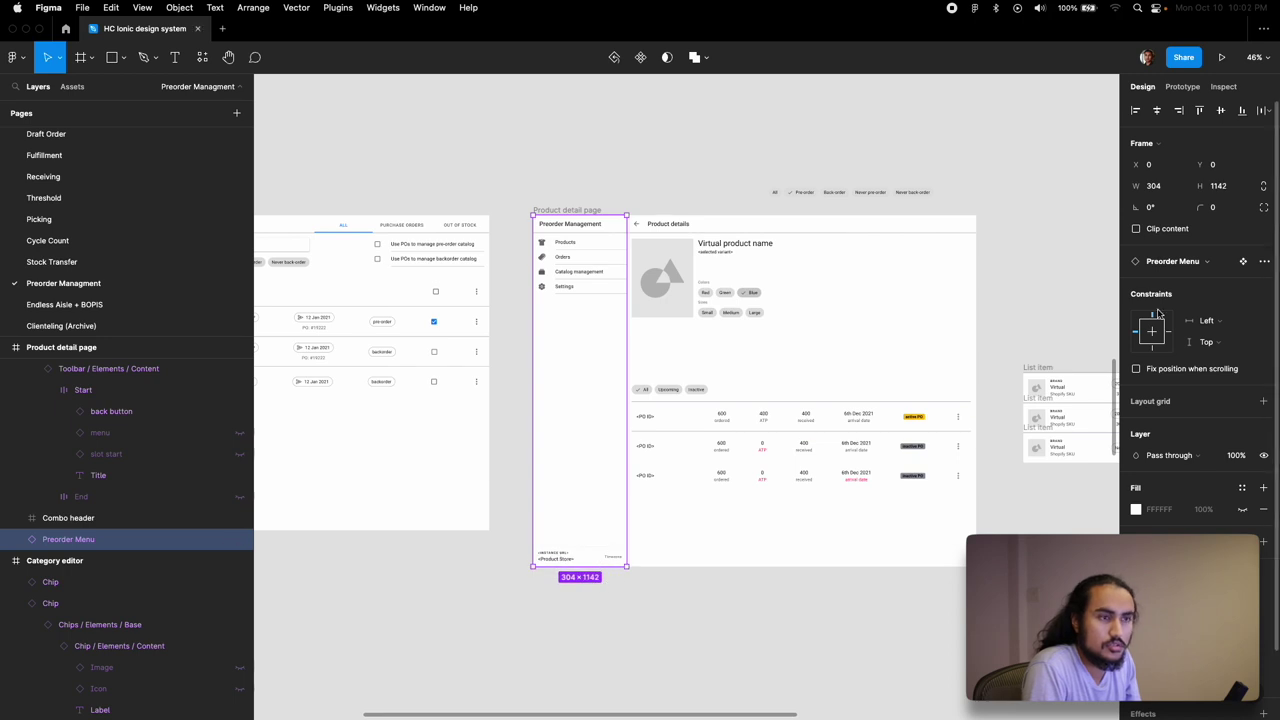
click(1217, 333)
click(1215, 310)
click(1211, 337)
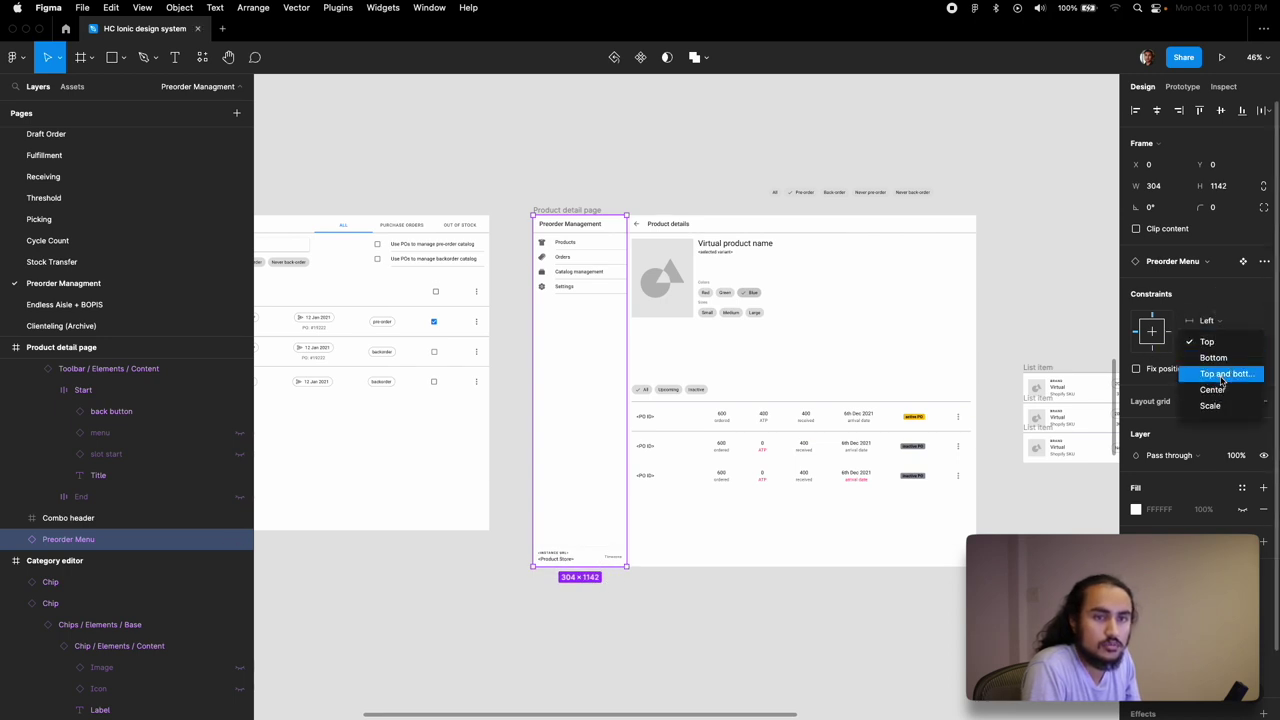
click(1222, 372)
key(Escape)
scroll(804, 500, up, 3)
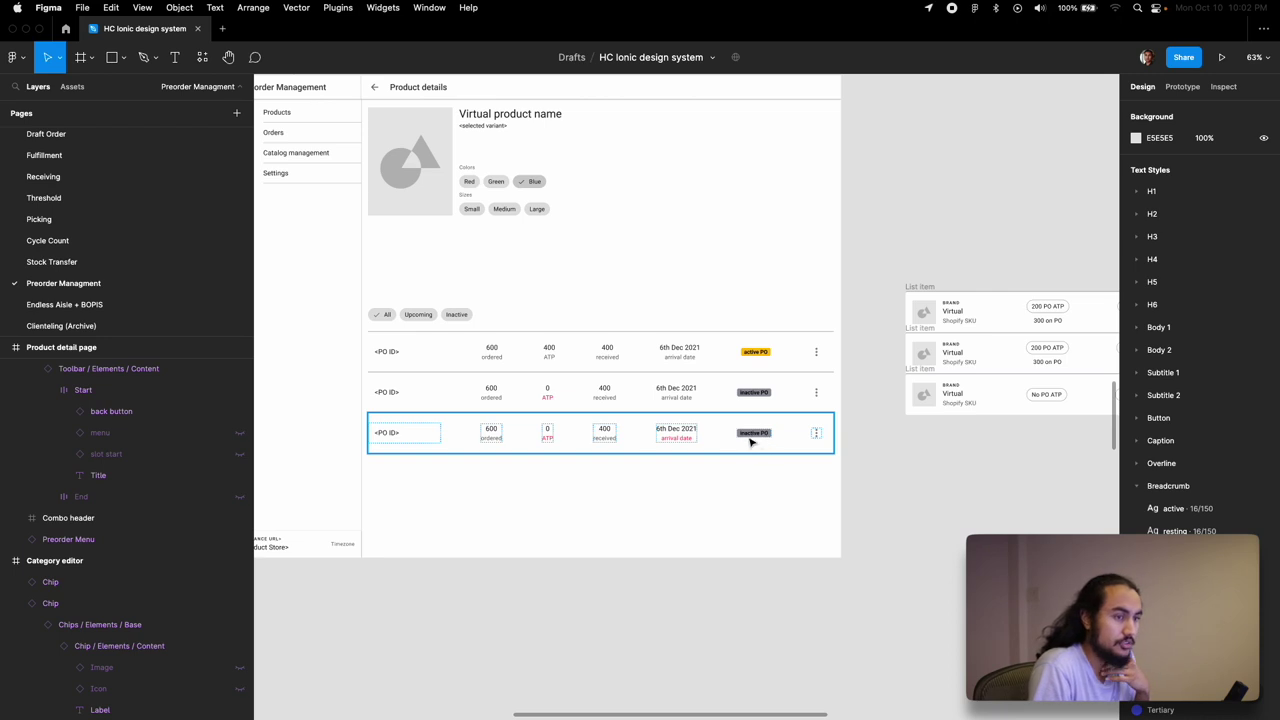
- Unhide the subtitle under the third row's <PO ID> and set it to '<item completed>'
double_click(397, 439)
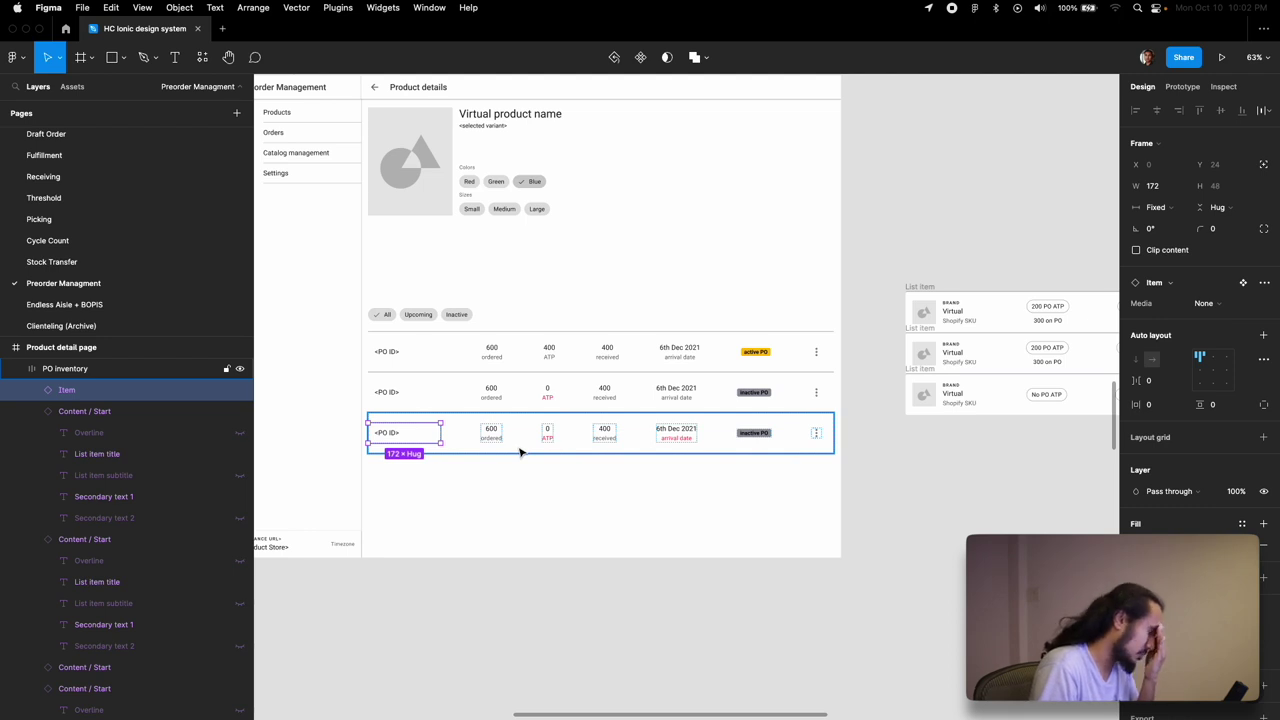
double_click(380, 433)
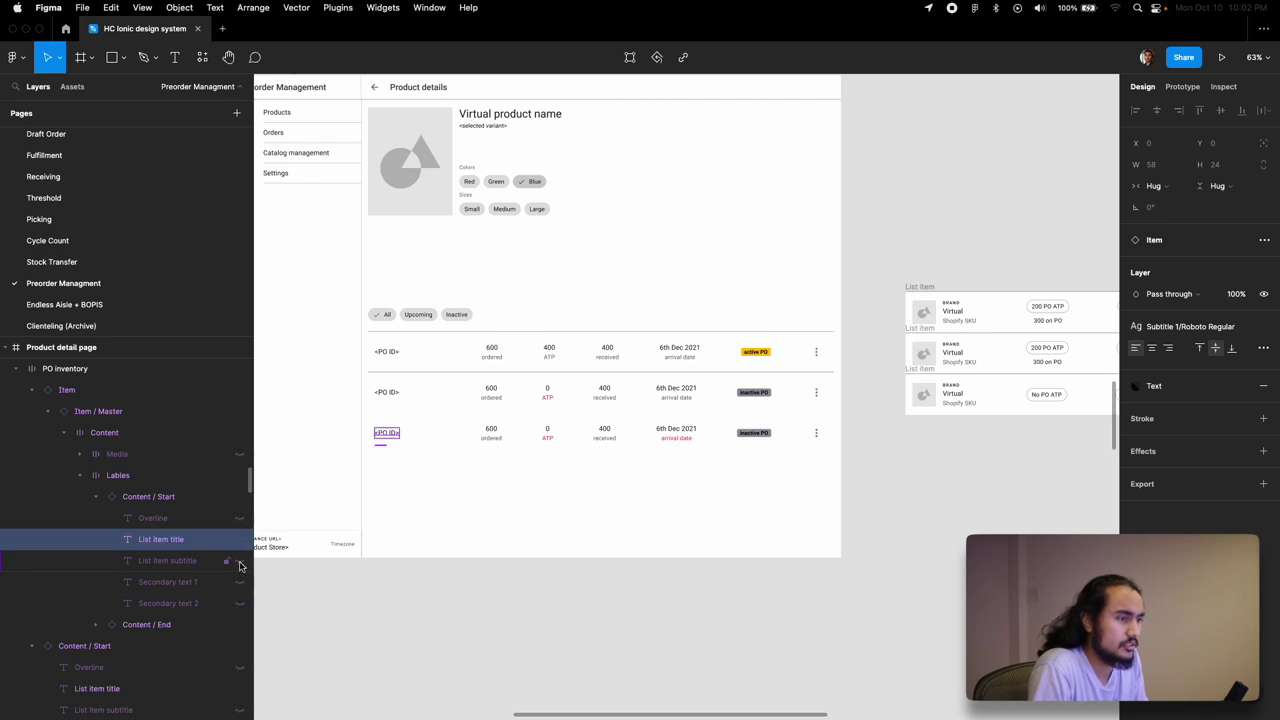
click(239, 562)
click(390, 440)
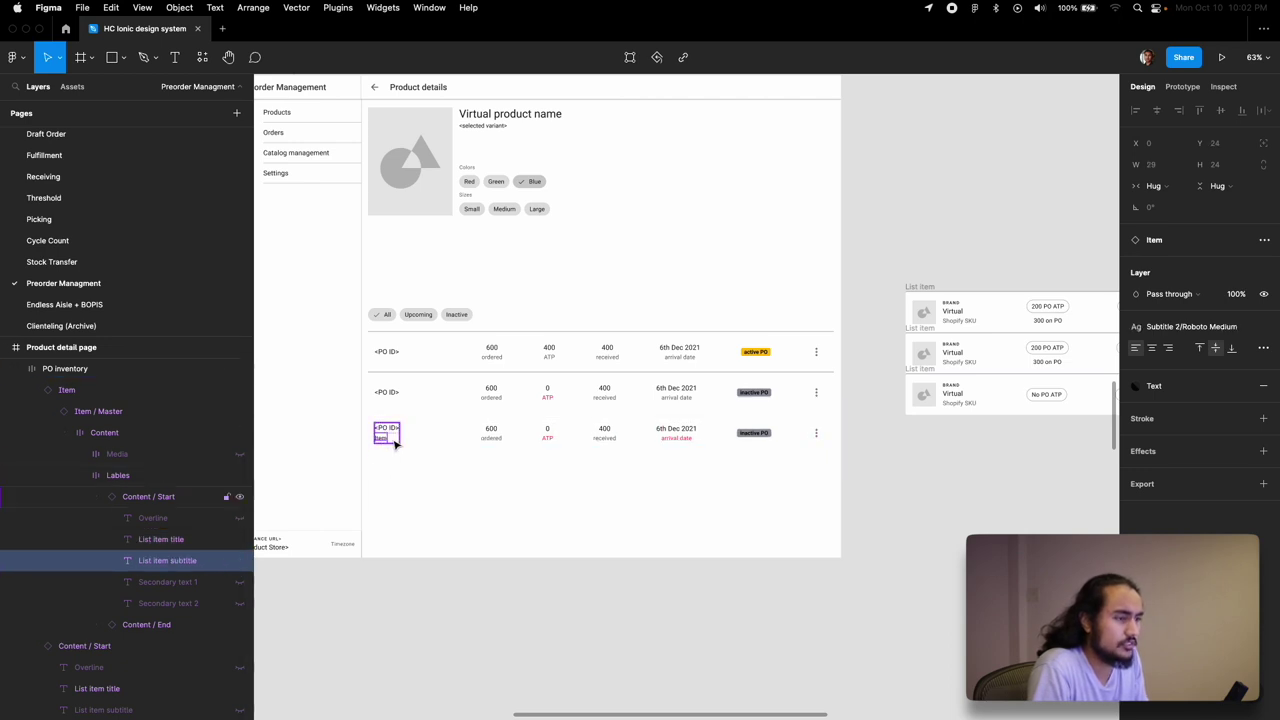
double_click(380, 437)
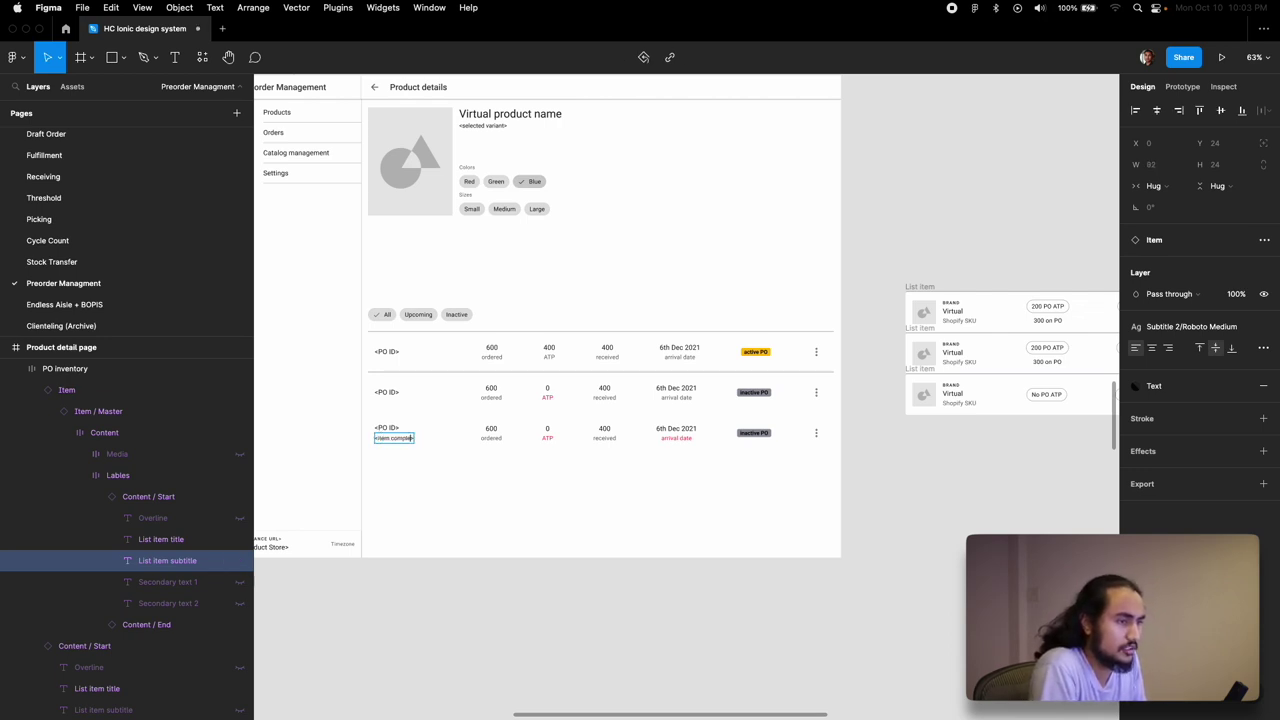
key(Escape)
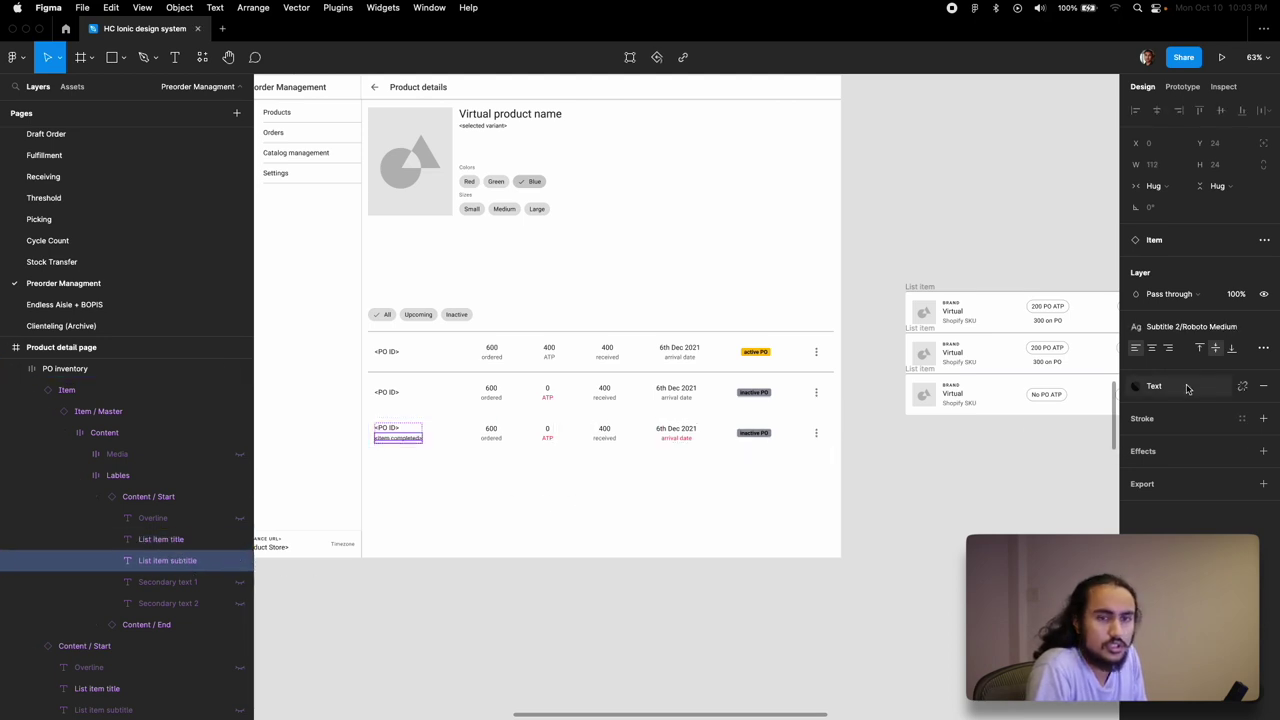
- Apply the Danger colour style to the '<item completed>' subtitle
click(1242, 385)
text(da)
key(Down)
key(Down)
key(Down)
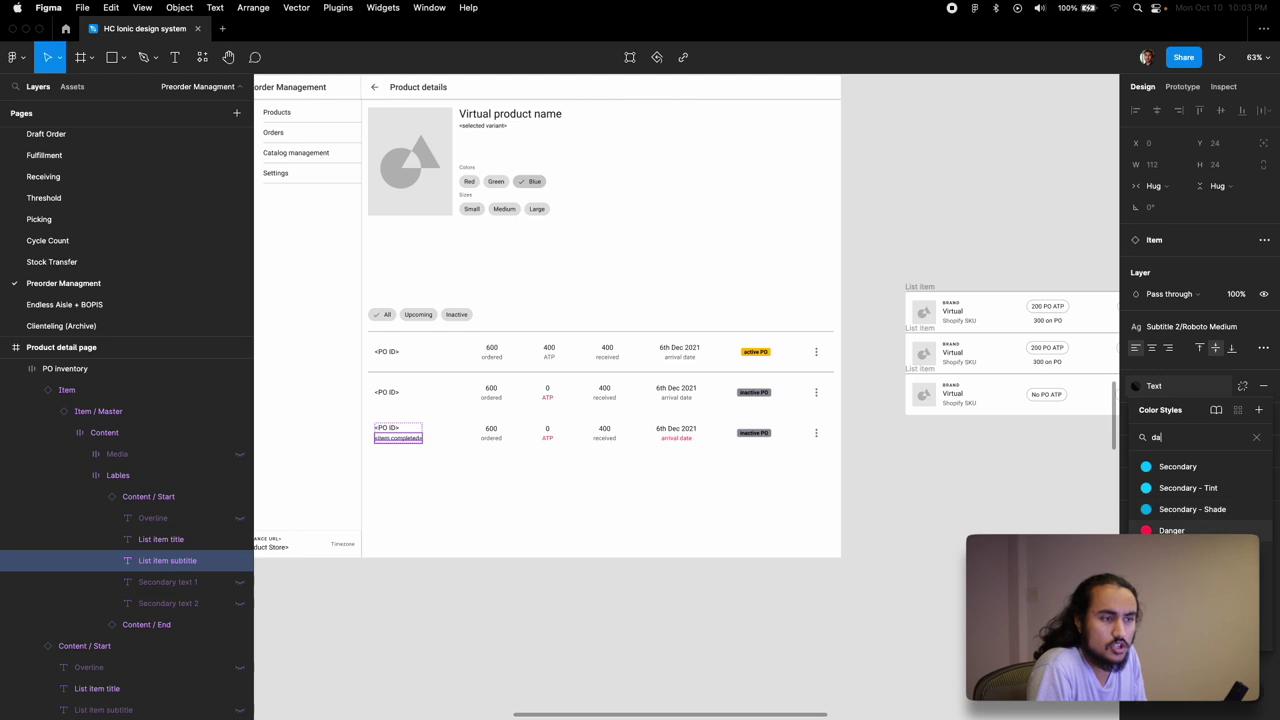
key(Return)
click(762, 537)
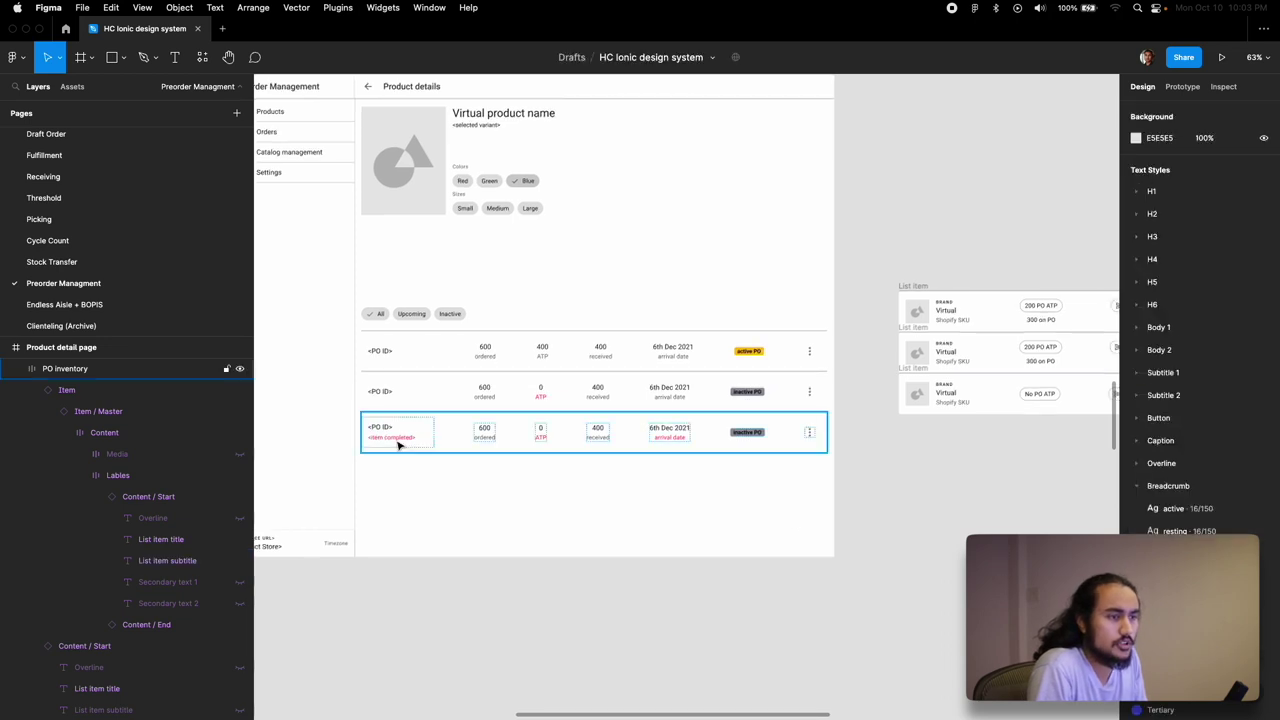
scroll(400, 443, up, 5)
- Duplicate the Border bottom divider and move the copy down above the third PO row
scroll(397, 447, down, 2)
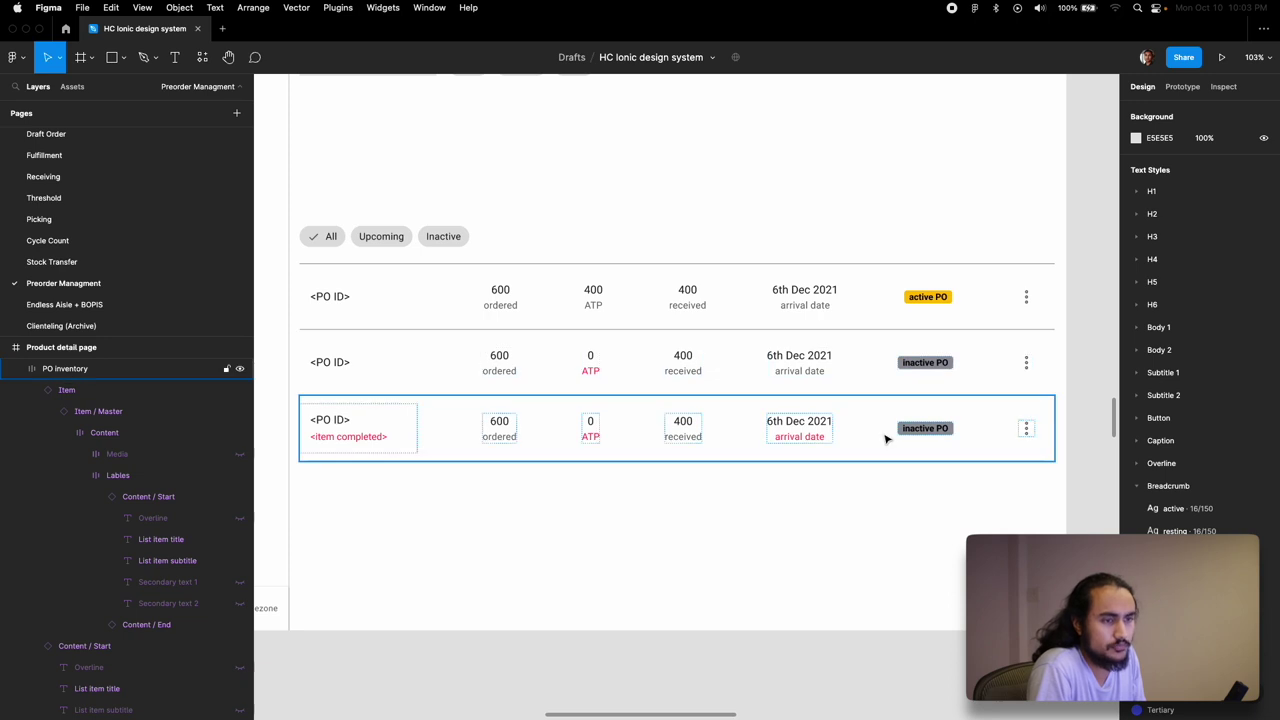
scroll(885, 438, down, 2)
scroll(886, 438, right, 2)
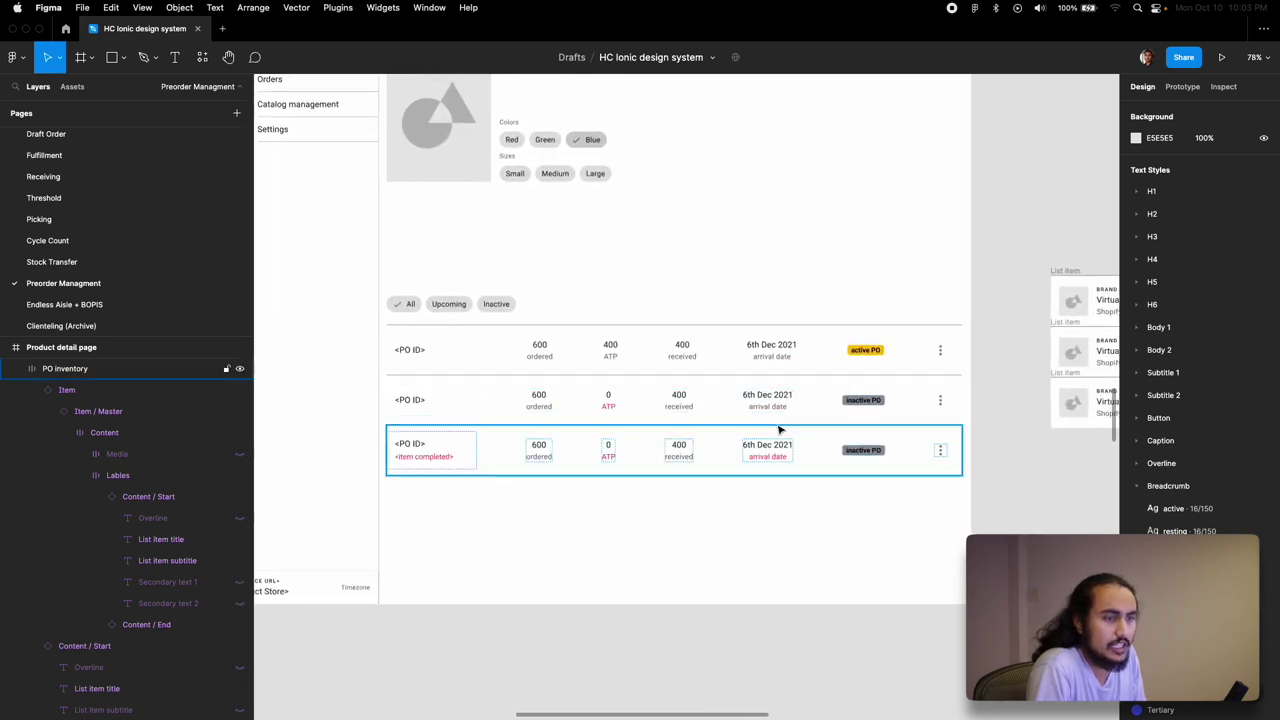
click(628, 466)
key(Escape)
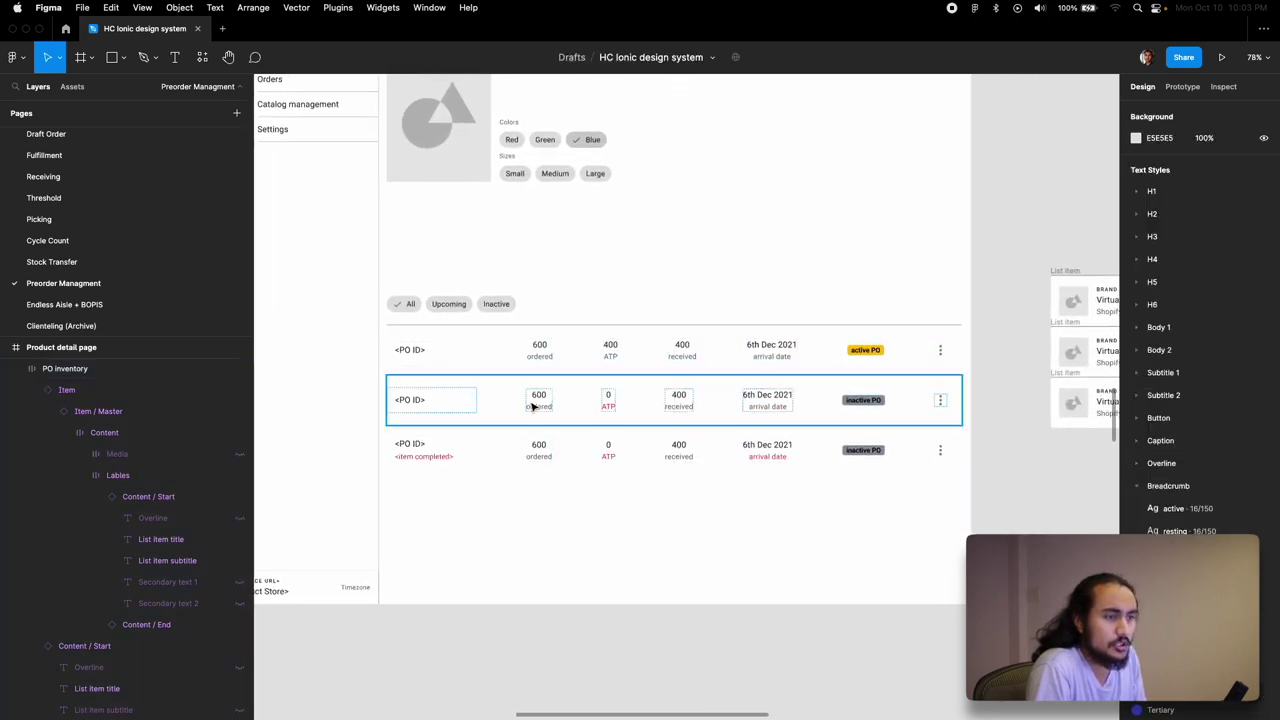
click(486, 376)
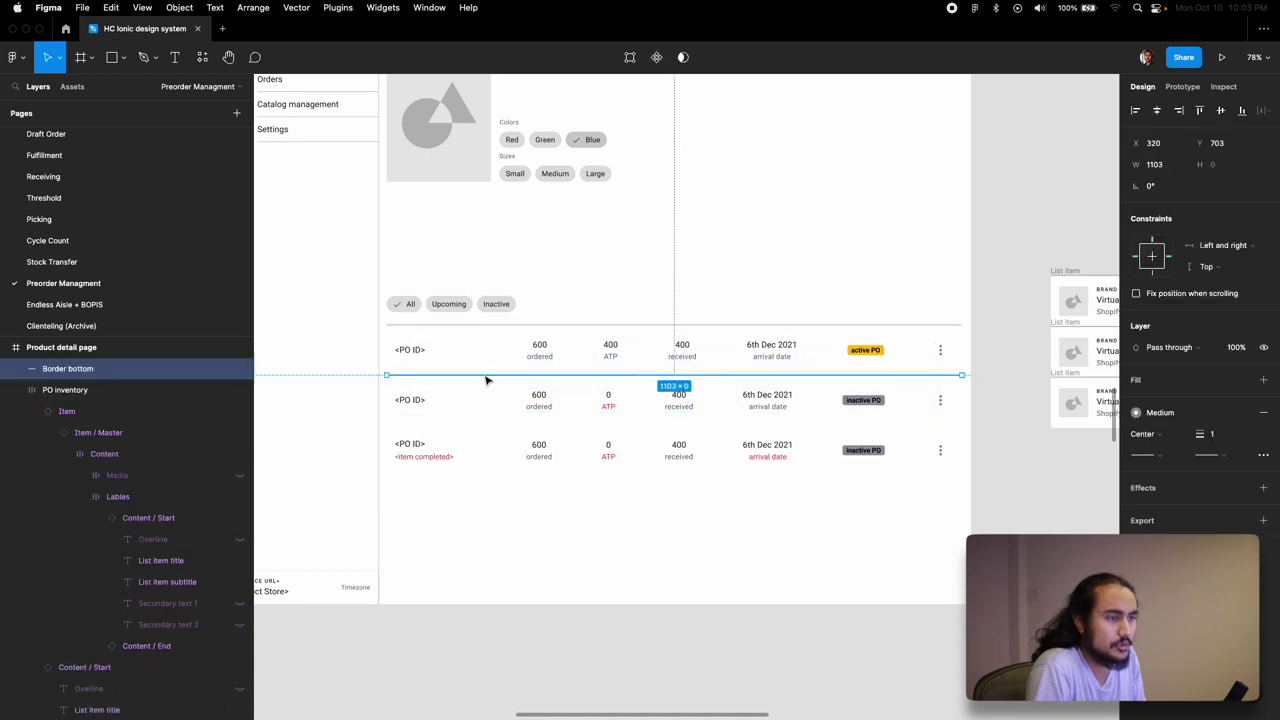
key(super+d)
key(shift+Down)
key(shift+Down)
key(shift+Down)
key(shift+Down)
key(shift+Down)
key(shift+Down)
key(shift+Down)
key(shift+Down)
key(shift+Down)
key(shift+Down)
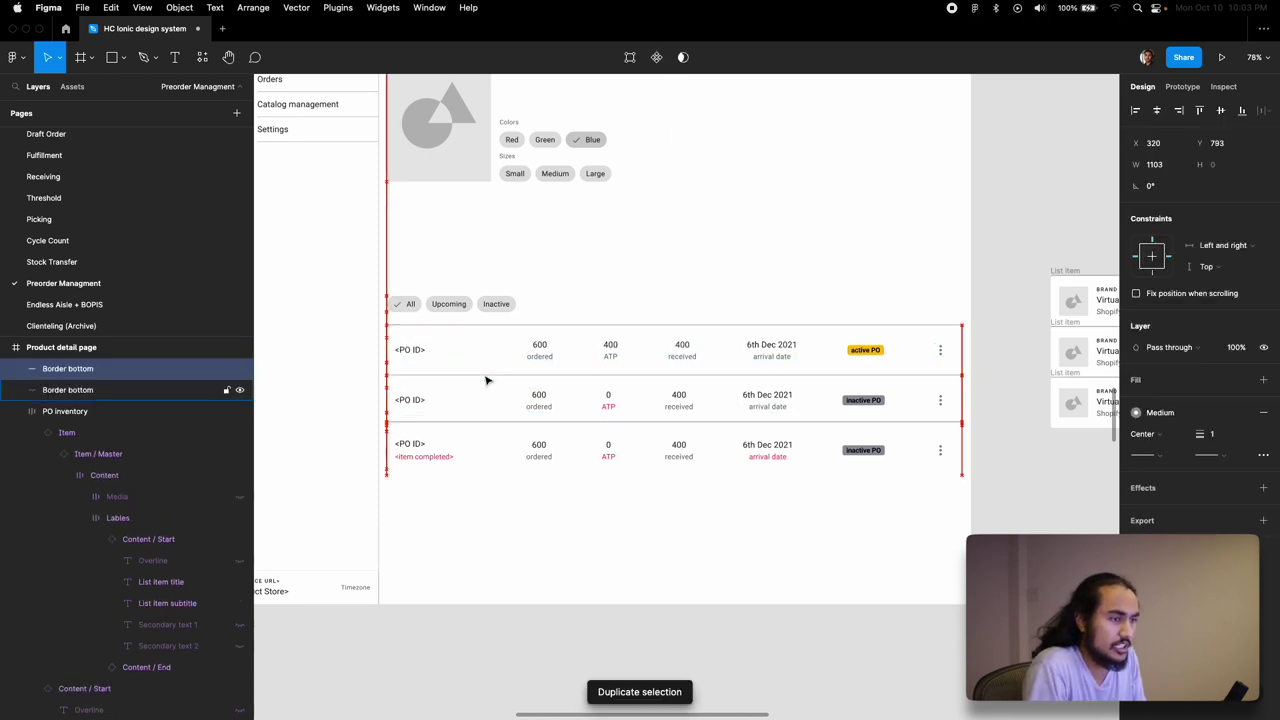
- Distribute the three PO rows and dividers with even vertical spacing
click(474, 325)
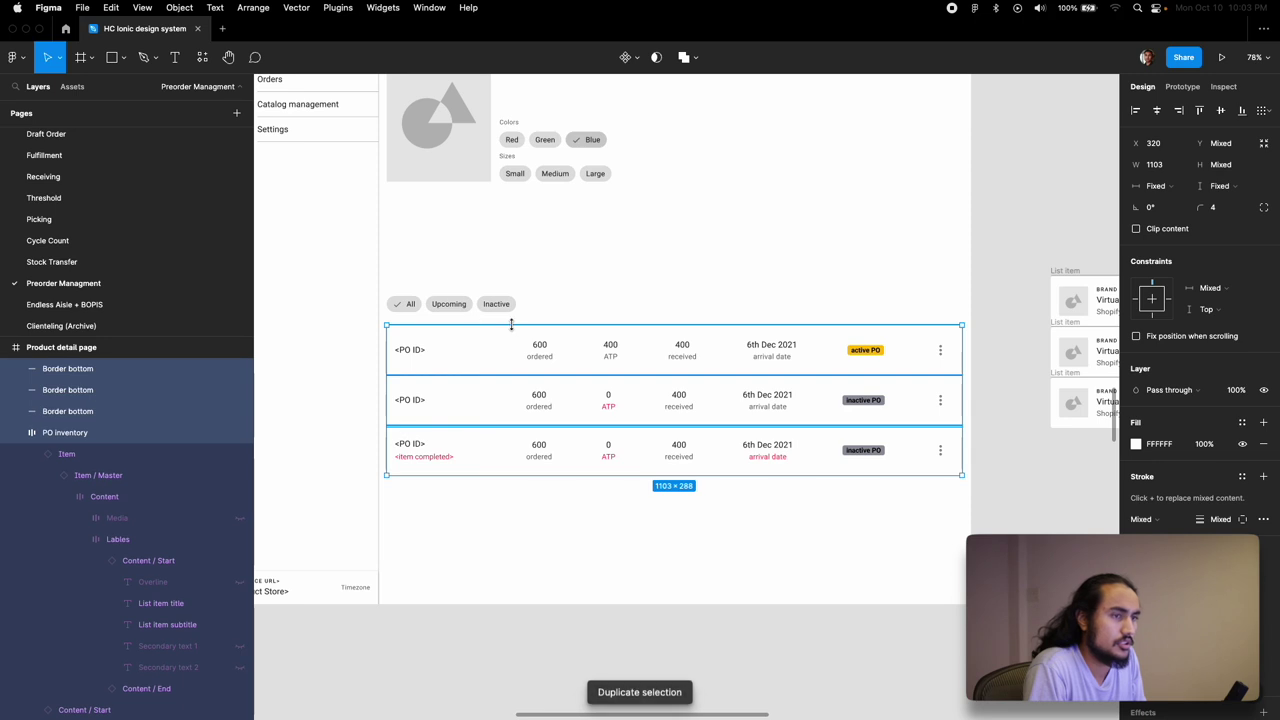
click(650, 314)
drag(650, 314, 604, 524)
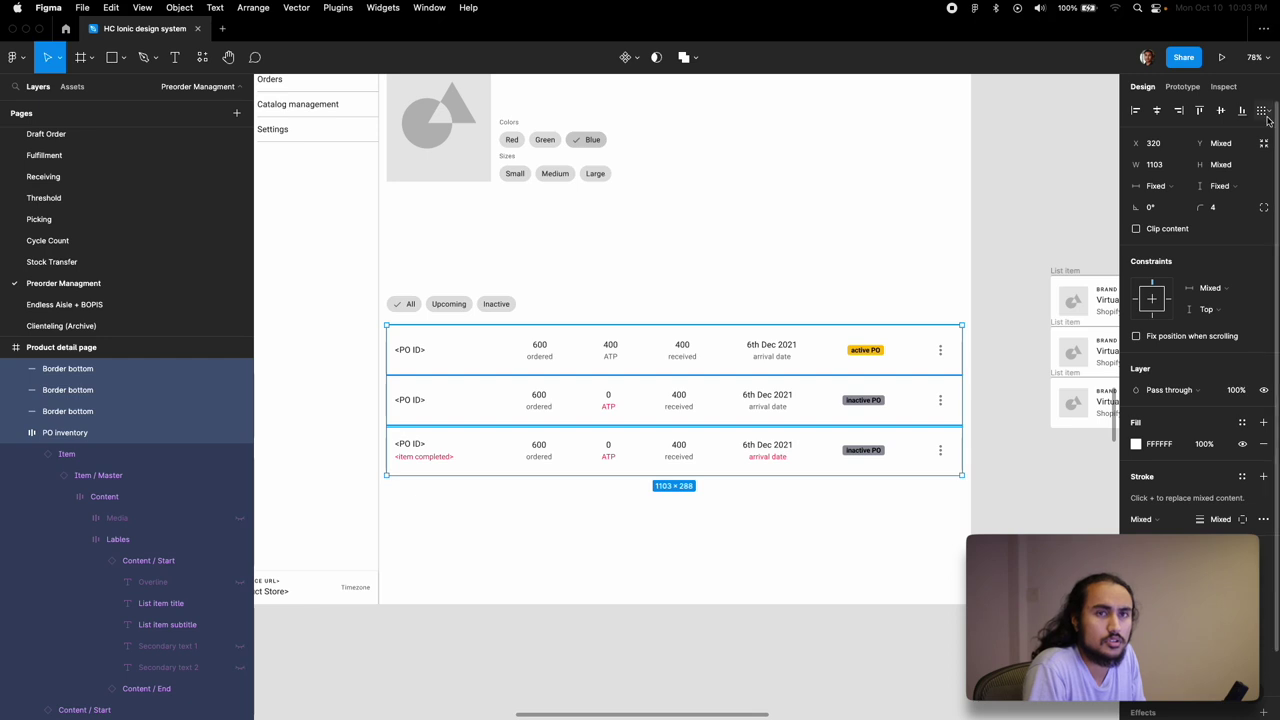
click(1266, 113)
click(1249, 156)
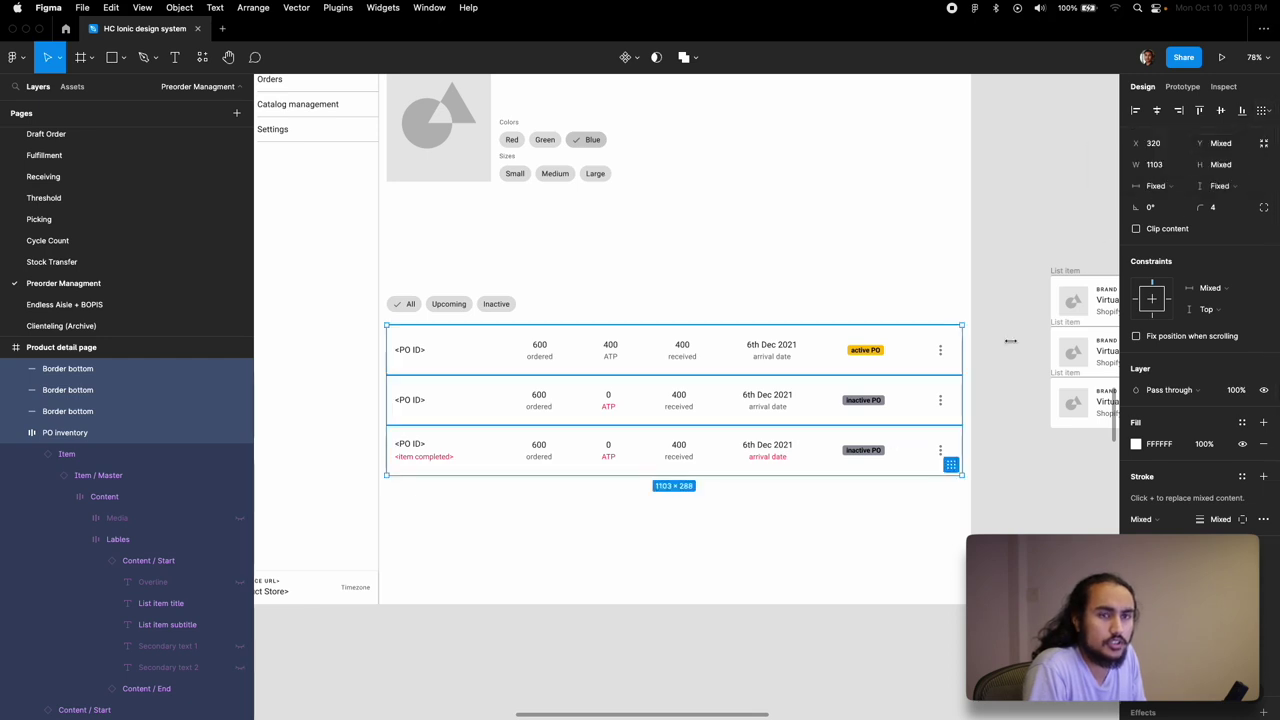
key(Escape)
scroll(849, 446, up, 5)
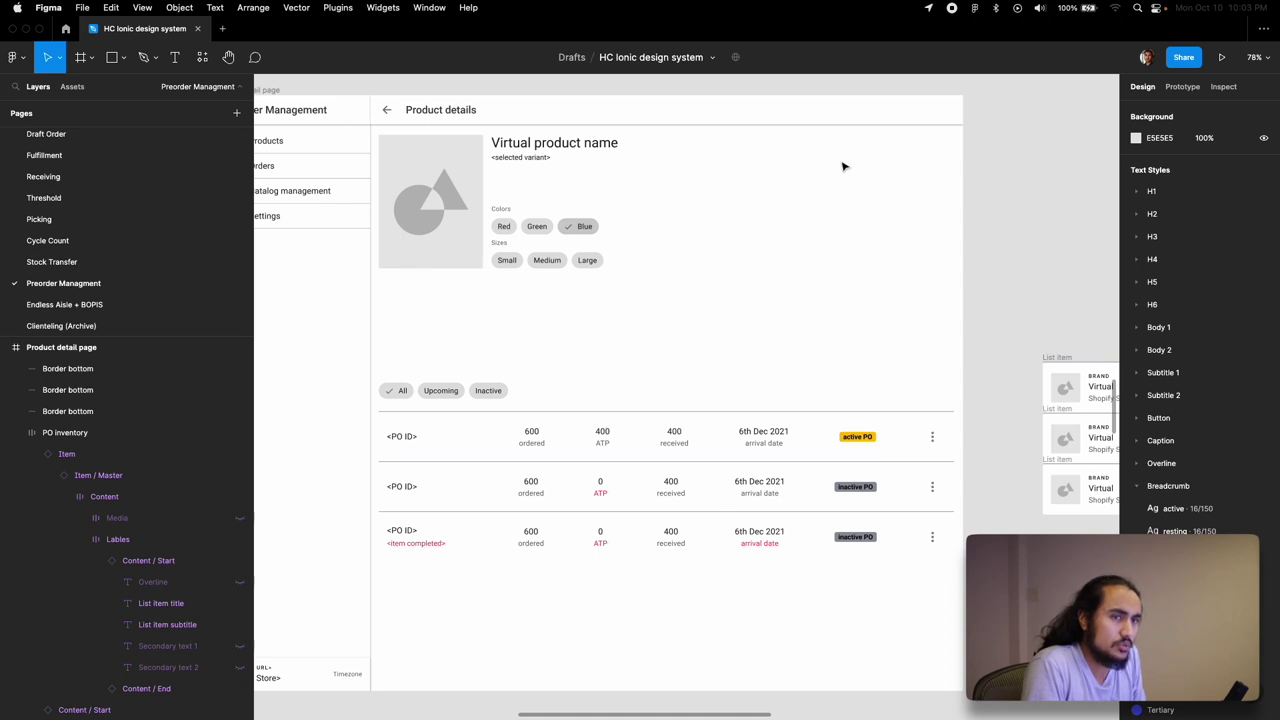
- Insert the Item component beside the product name and title it 'ATP'
scroll(827, 191, up, 1)
key(shift+i)
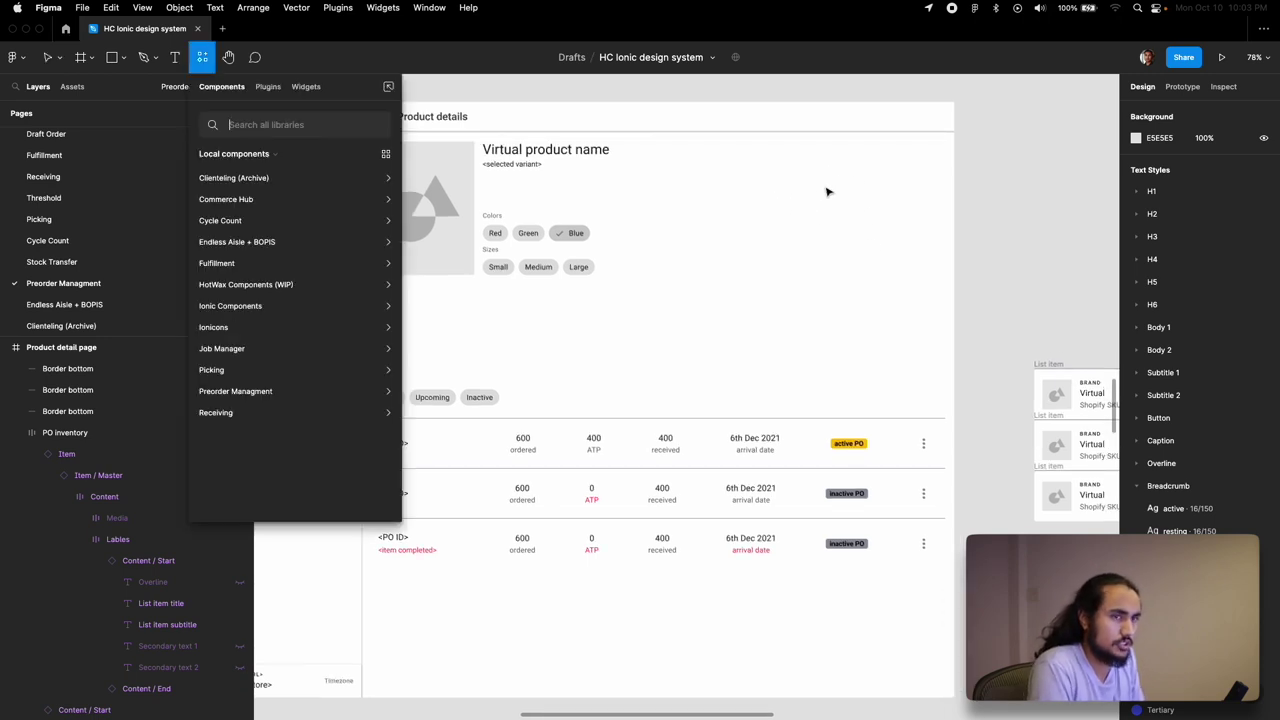
text(item)
key(Return)
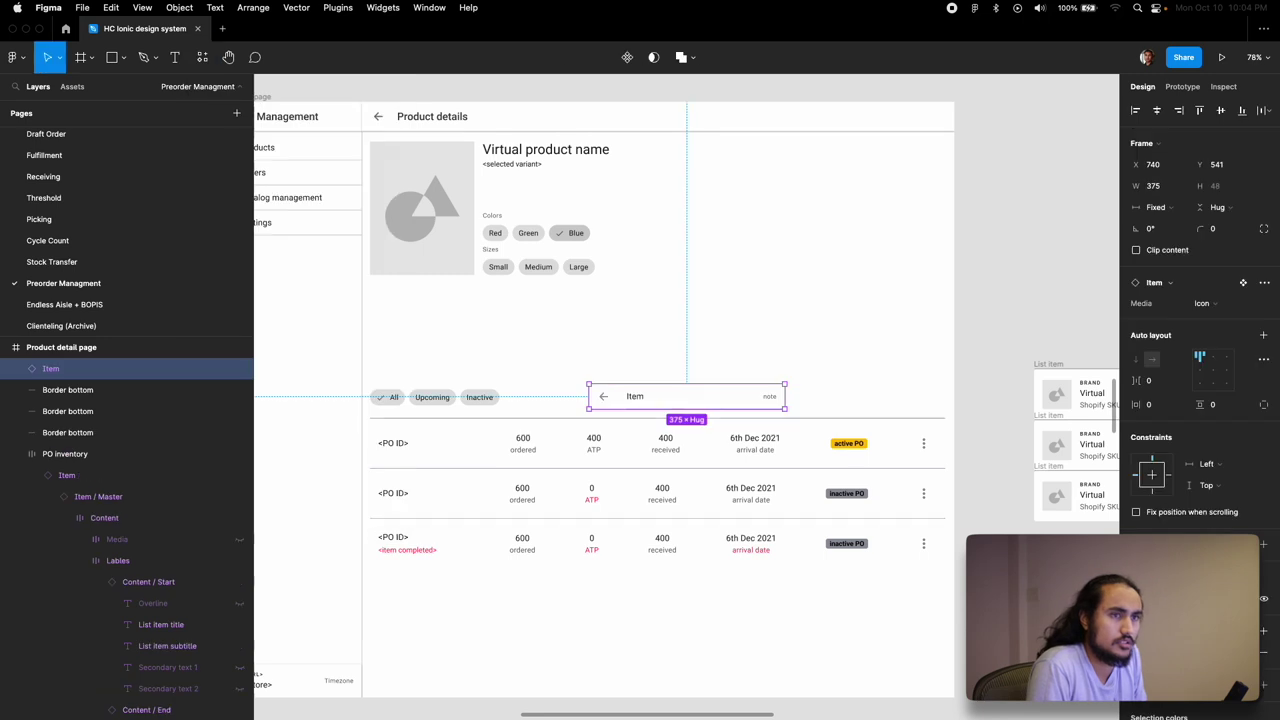
drag(648, 401, 802, 158)
double_click(789, 154)
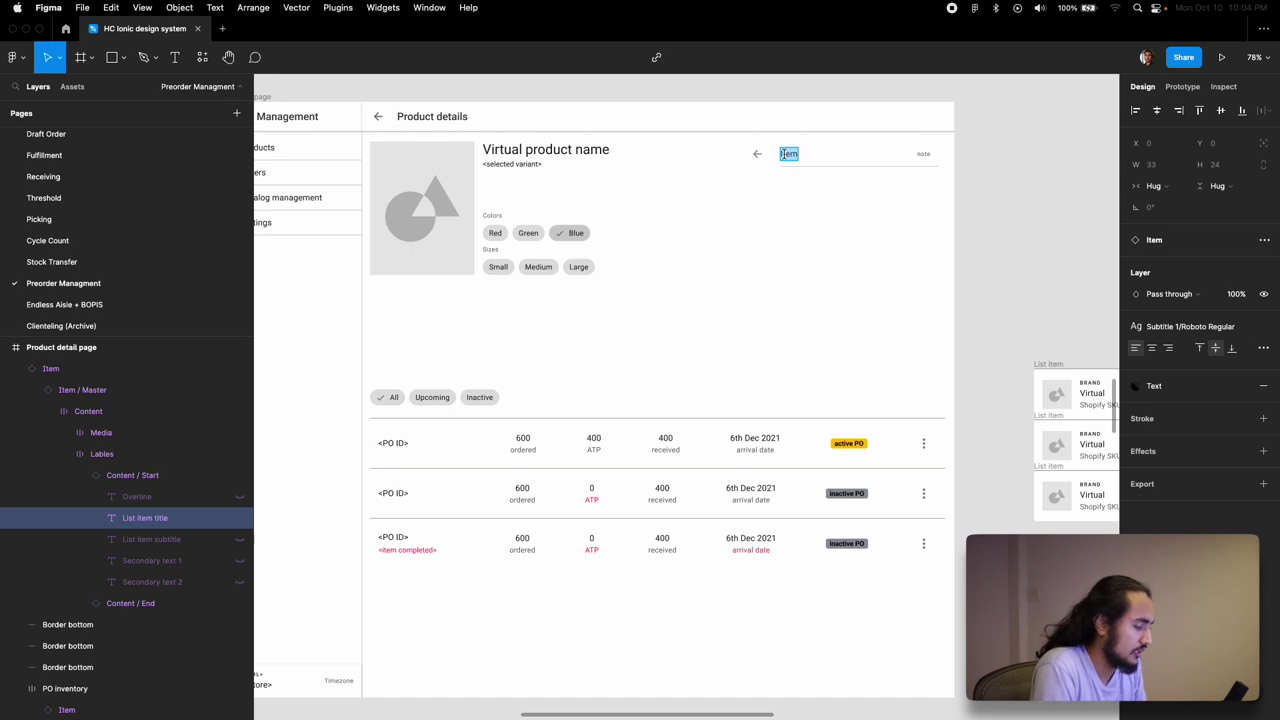
text(ATP)
key(Escape)
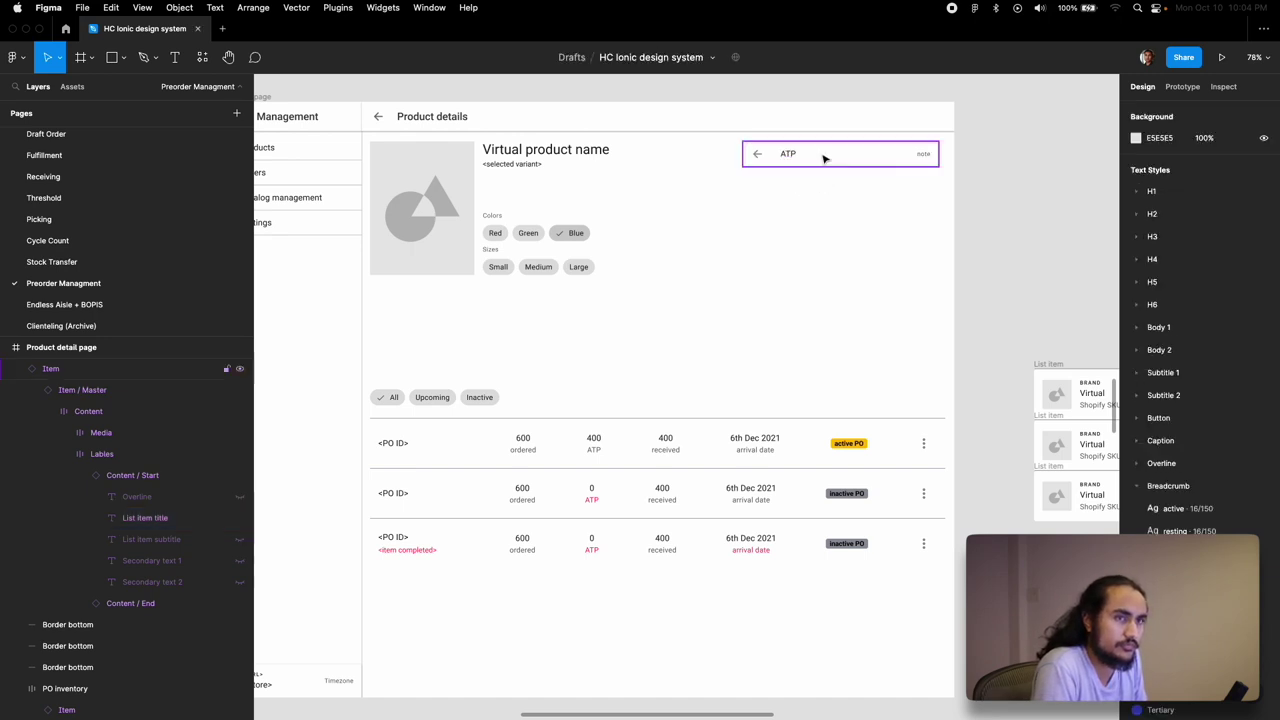
- Set the ATP item's Media to None, removing its arrow icon
alt+drag(823, 157, 803, 183)
double_click(799, 180)
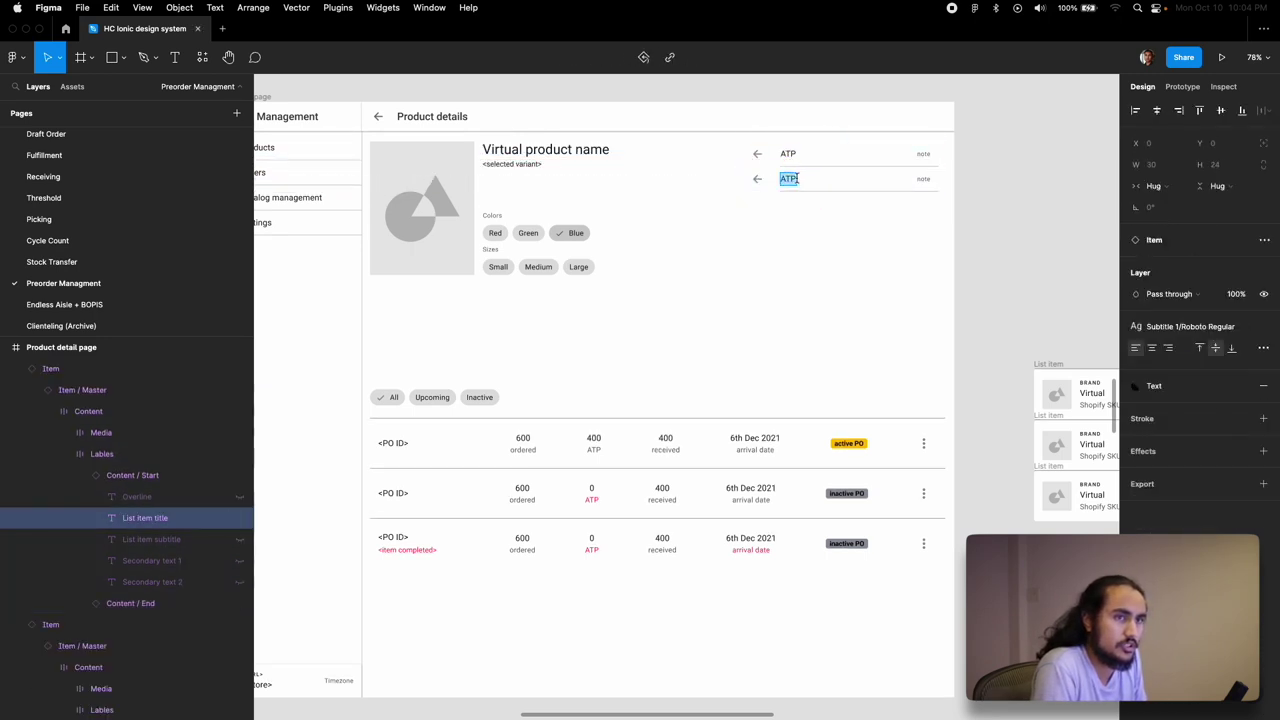
key(Escape)
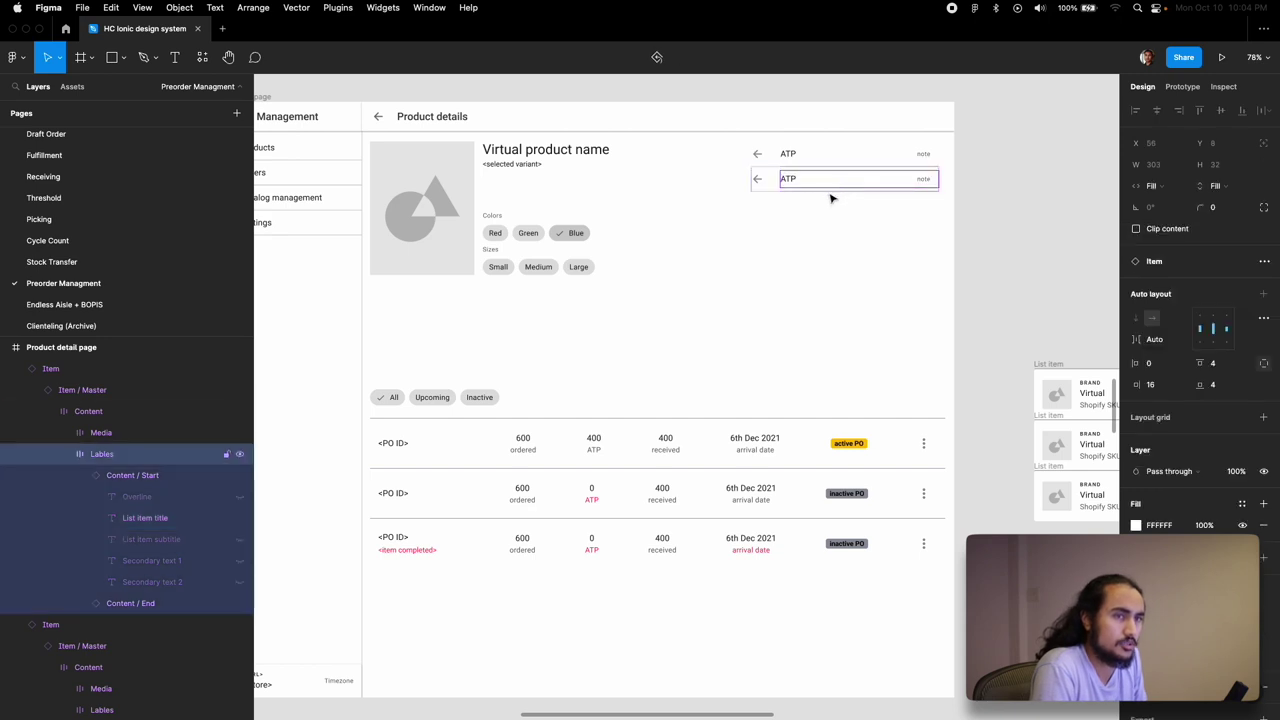
key(Escape)
key(ctrl+z)
click(898, 165)
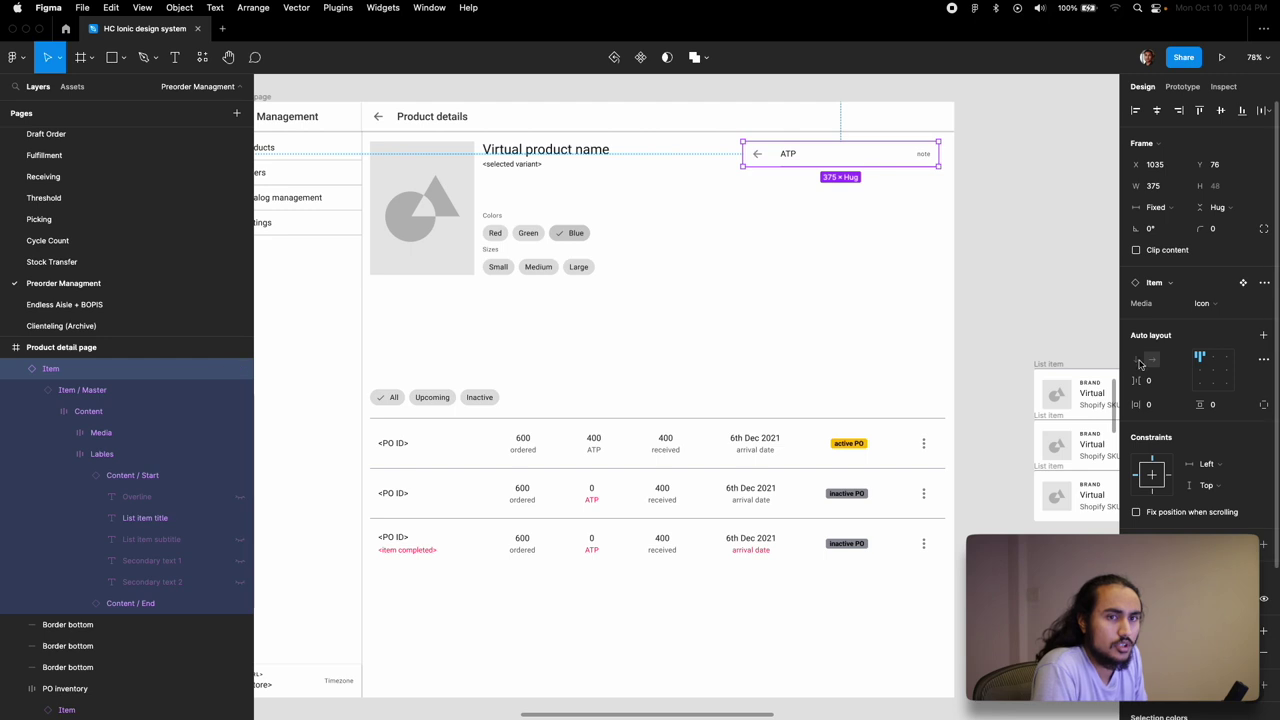
click(1205, 303)
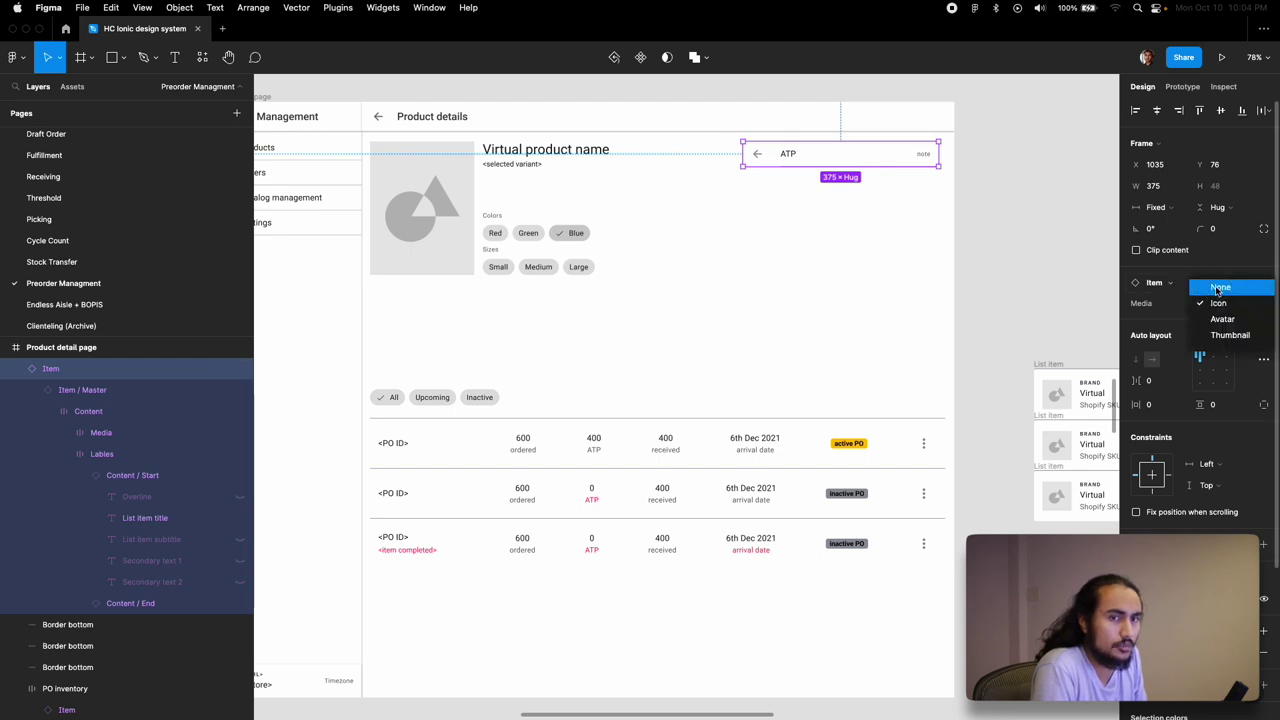
click(1215, 289)
- Show the right-side 'Item' label on the ATP row and duplicate the row below it
super+click(928, 156)
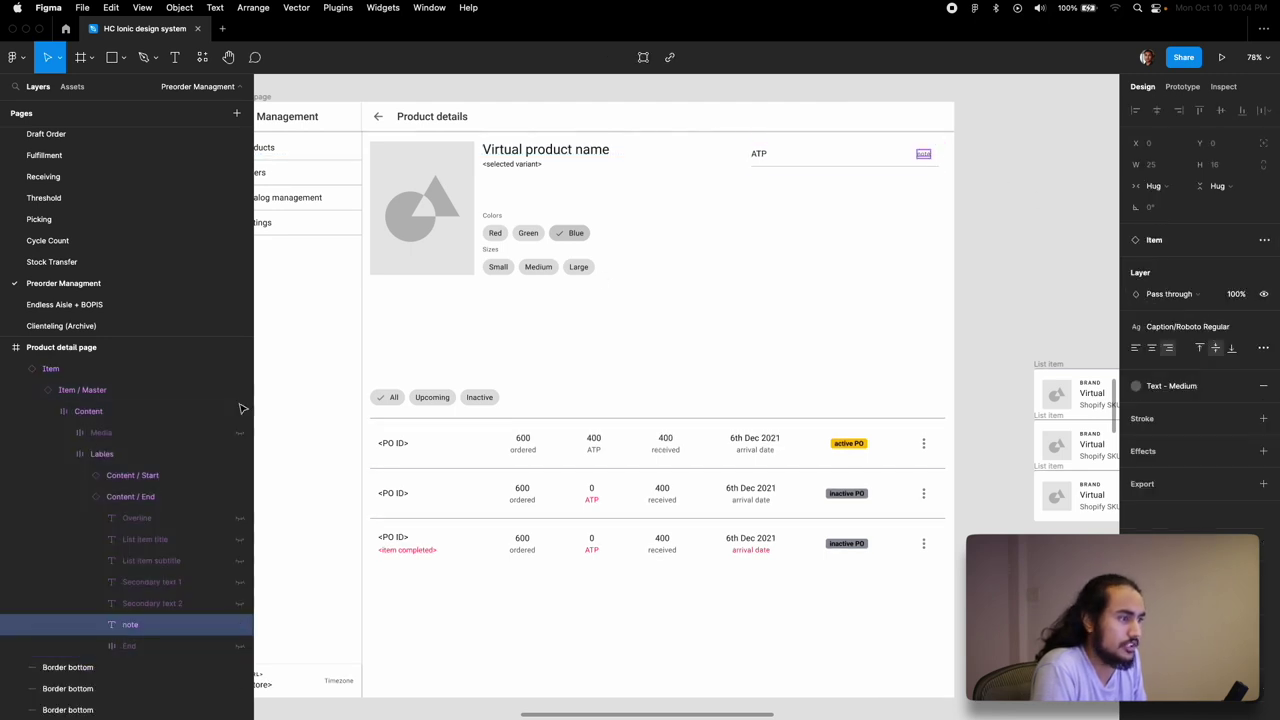
click(240, 582)
click(240, 582)
click(240, 539)
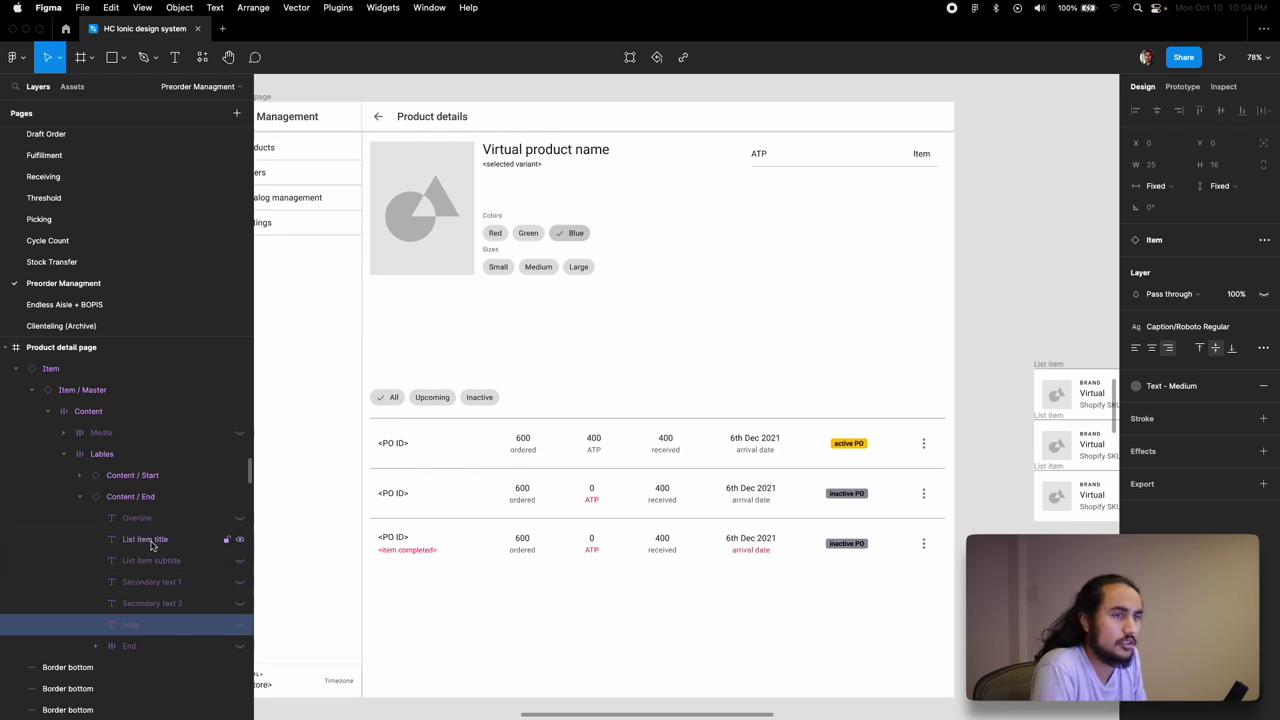
click(795, 247)
click(817, 158)
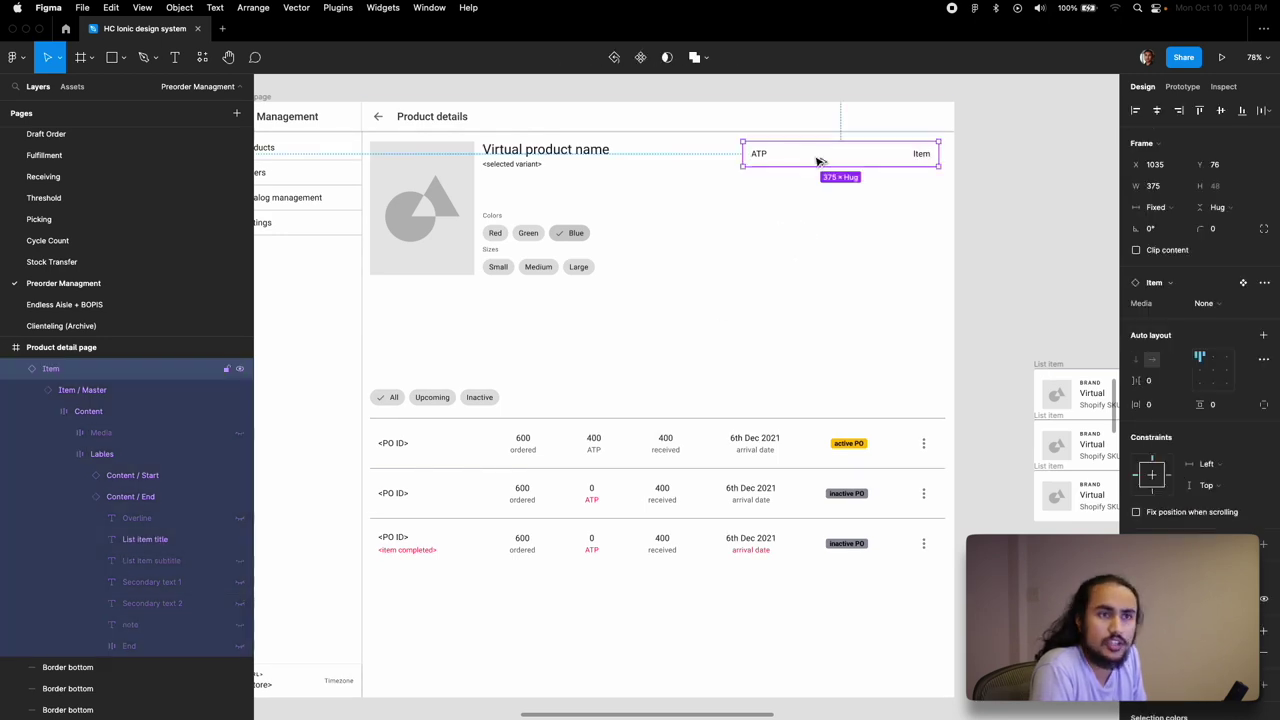
drag(817, 158, 814, 177)
- Rename the duplicated row's title to 'Excluded ATP'
super+click(759, 178)
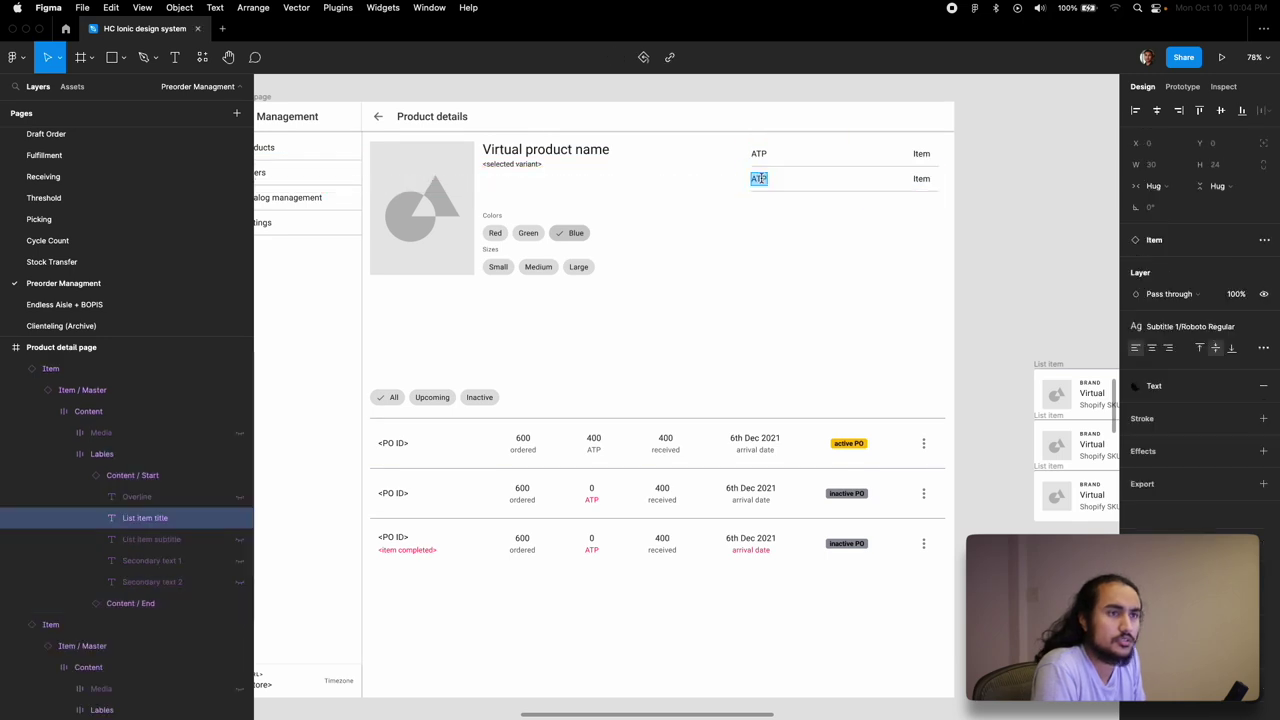
double_click(759, 178)
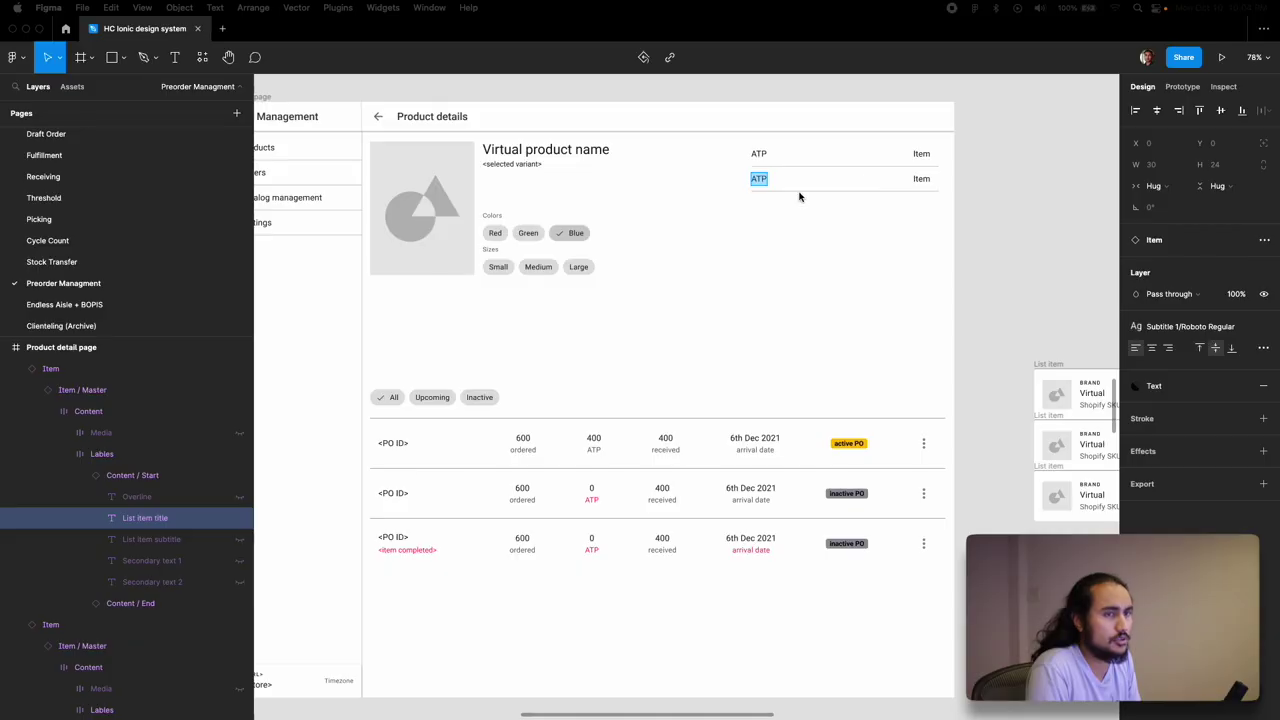
text(Exclu)
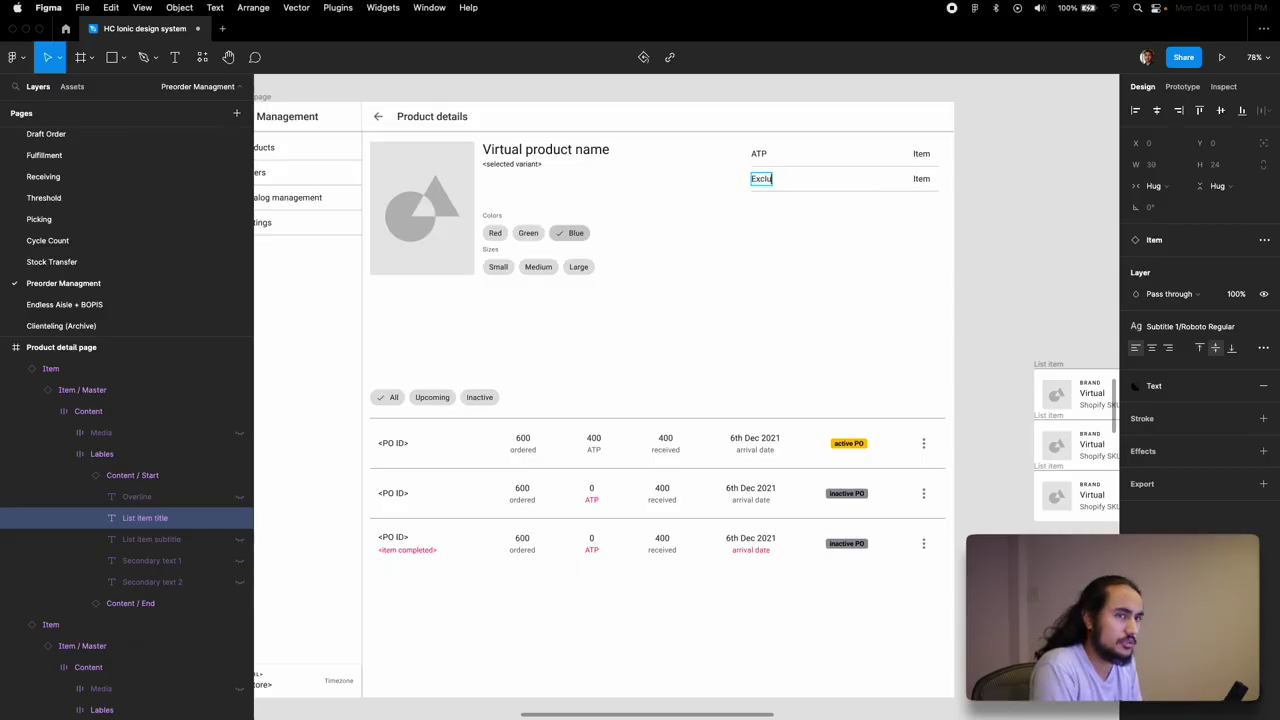
text(ded APT)
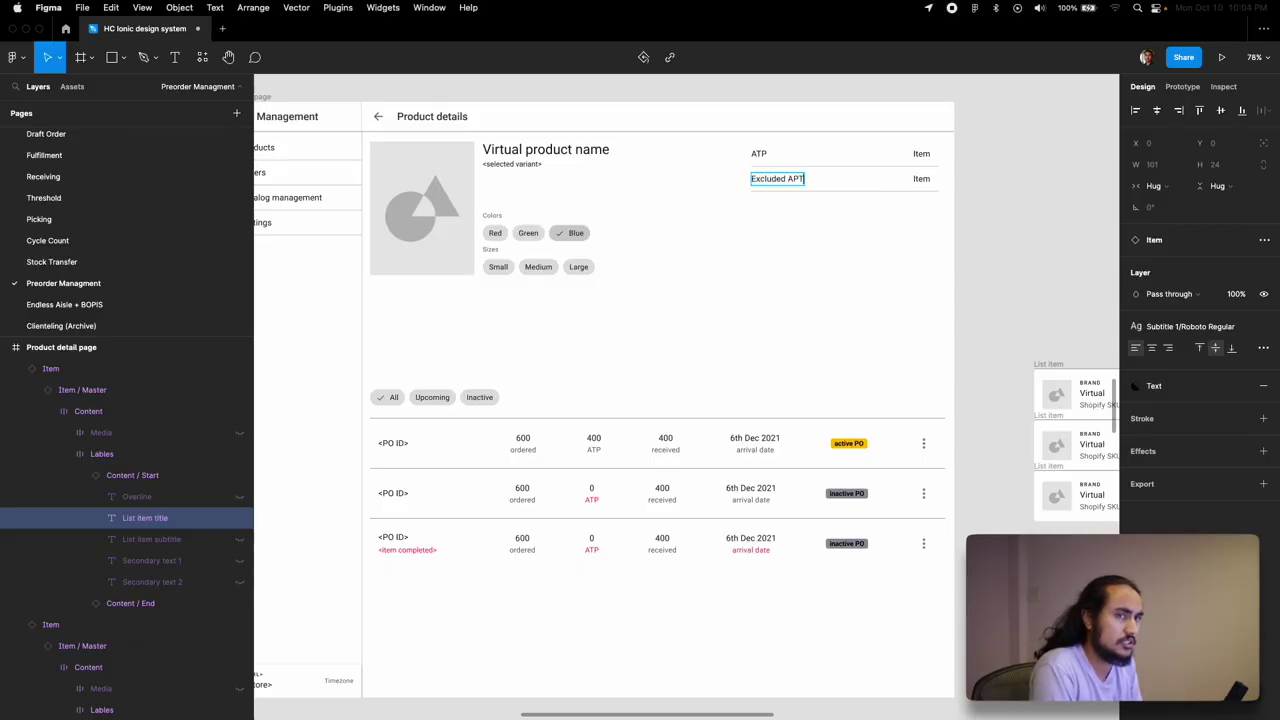
key(BackSpace)
key(BackSpace)
text(TP)
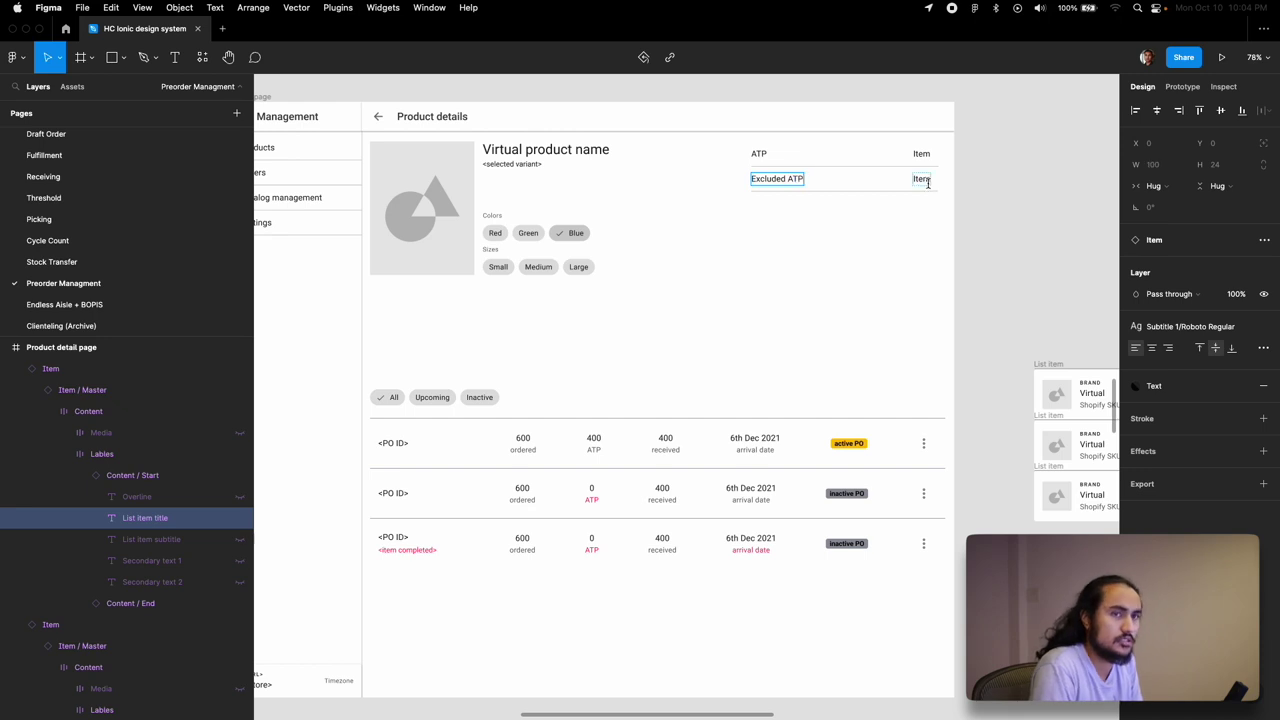
click(909, 220)
- Duplicate the Excluded ATP row and rename the second row 'Excluded facility ATP'
mouse_move(880, 190)
mouse_down()
mouse_move(877, 223)
mouse_move(880, 205)
mouse_up()
double_click(789, 205)
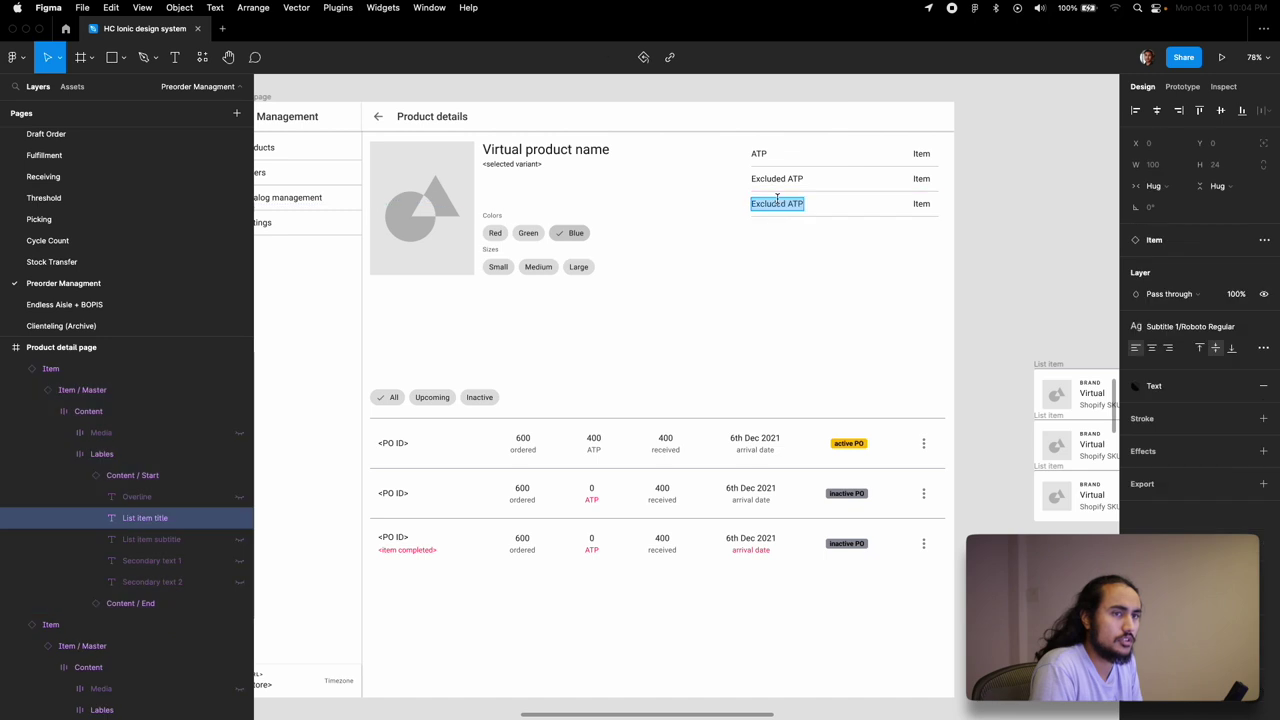
click(790, 203)
click(789, 180)
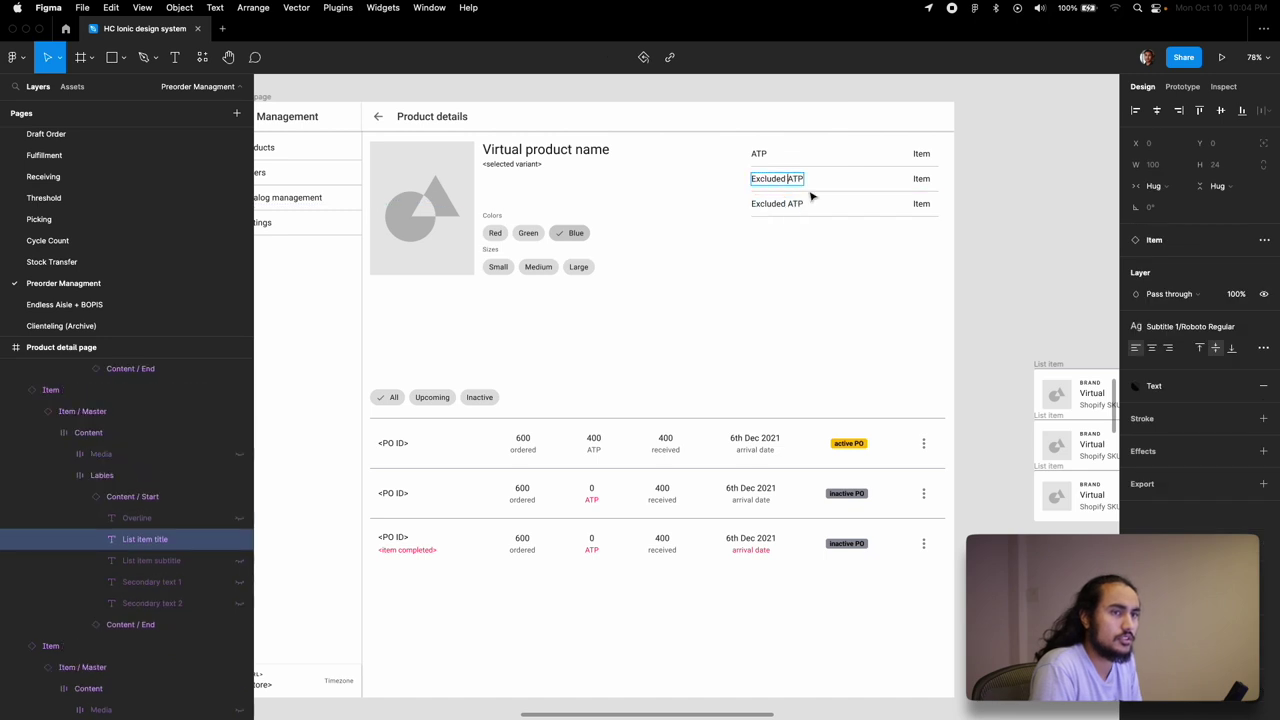
text(facility)
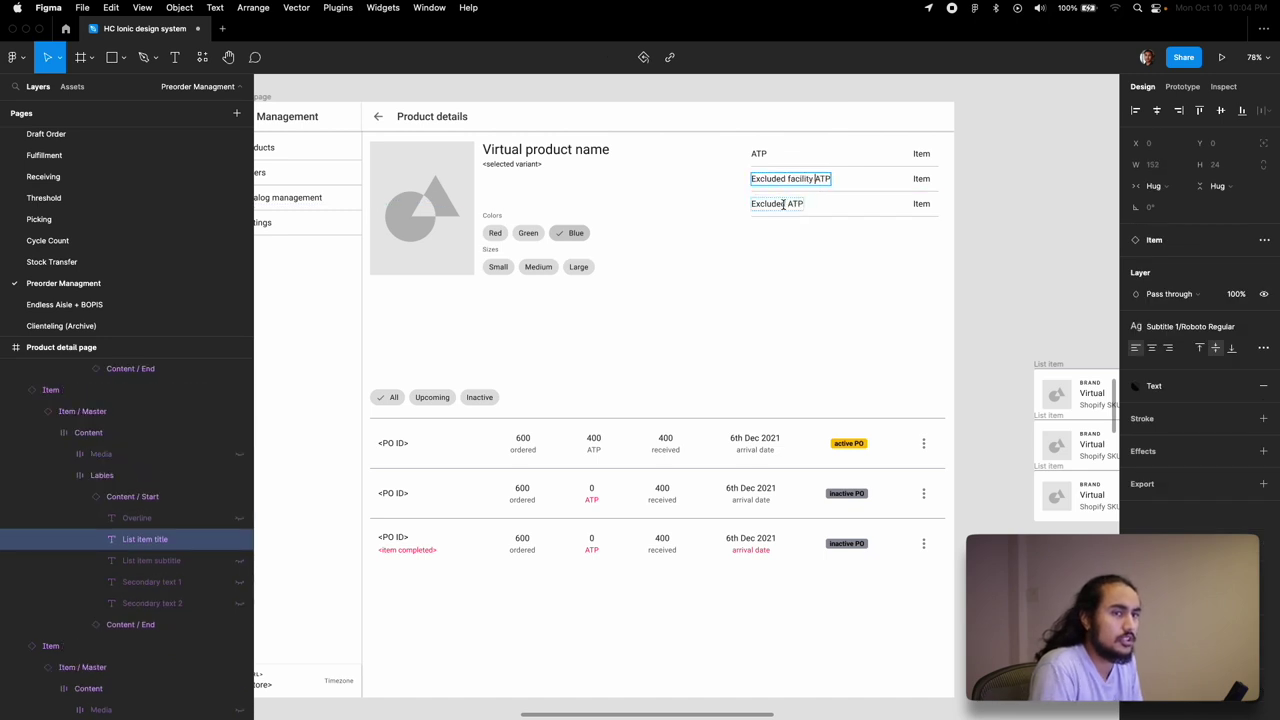
key(Escape)
- Add a fourth row titled 'Online ATP' at the bottom of the list
drag(806, 206, 806, 236)
double_click(790, 230)
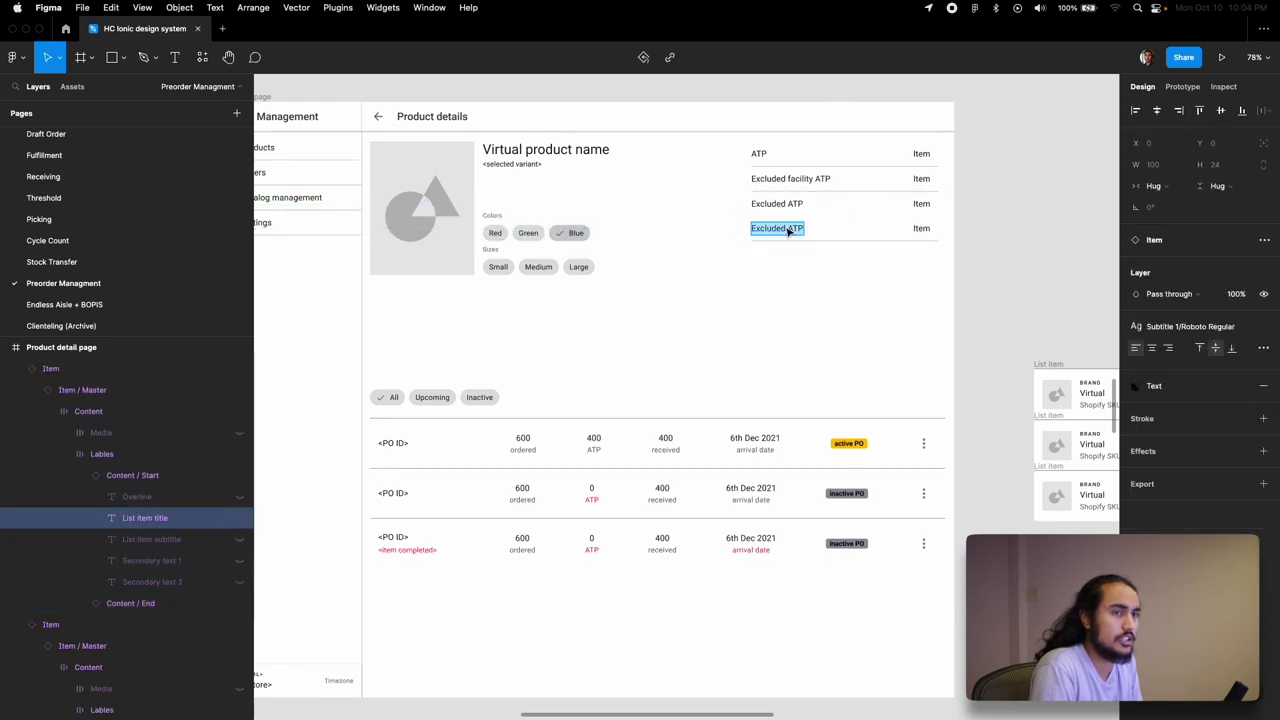
text(Online ATP)
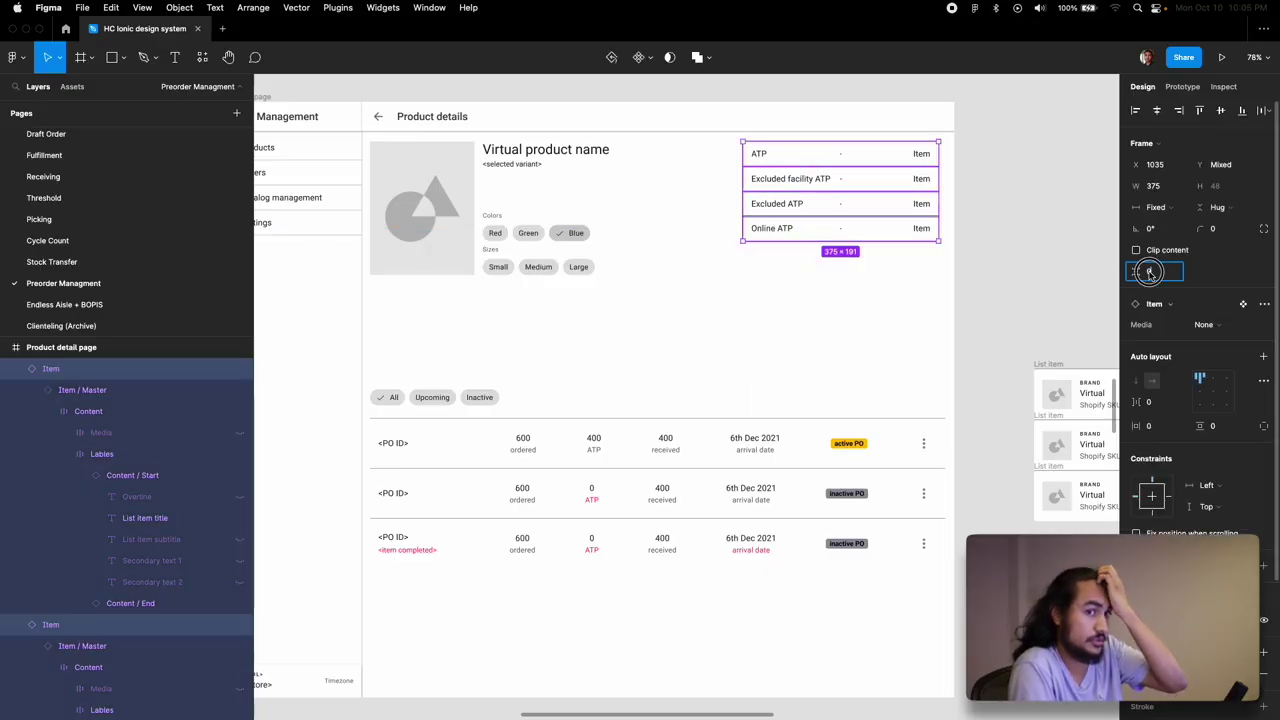
click(857, 328)
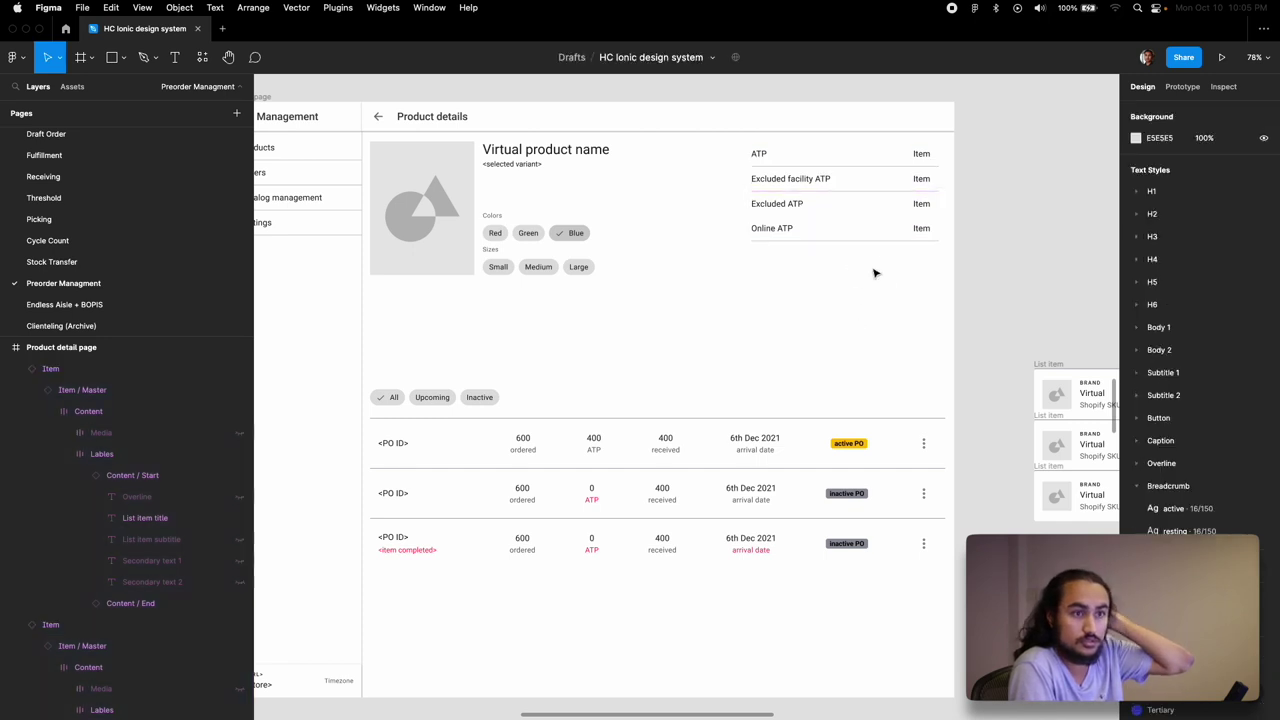
drag(857, 231, 861, 238)
drag(843, 271, 843, 134)
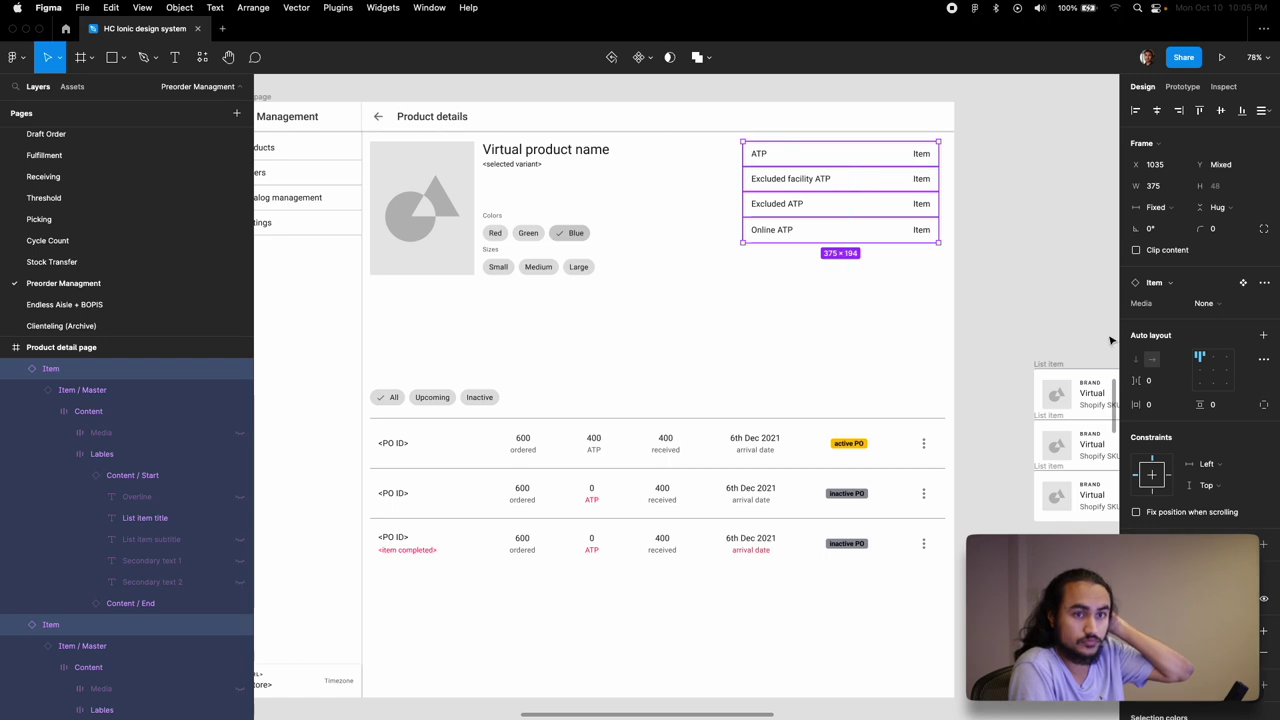
click(878, 278)
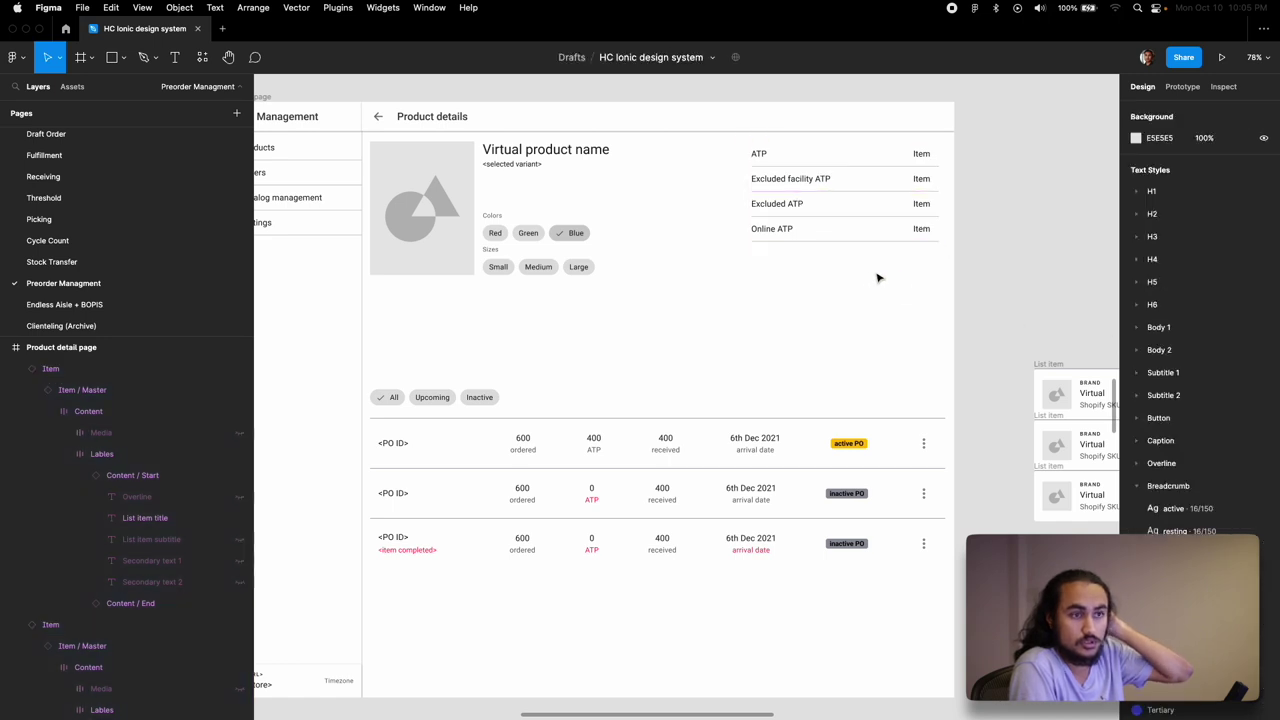
- Enter the right-side values 50, 0, 25 and 25 for the four ATP rows
double_click(914, 152)
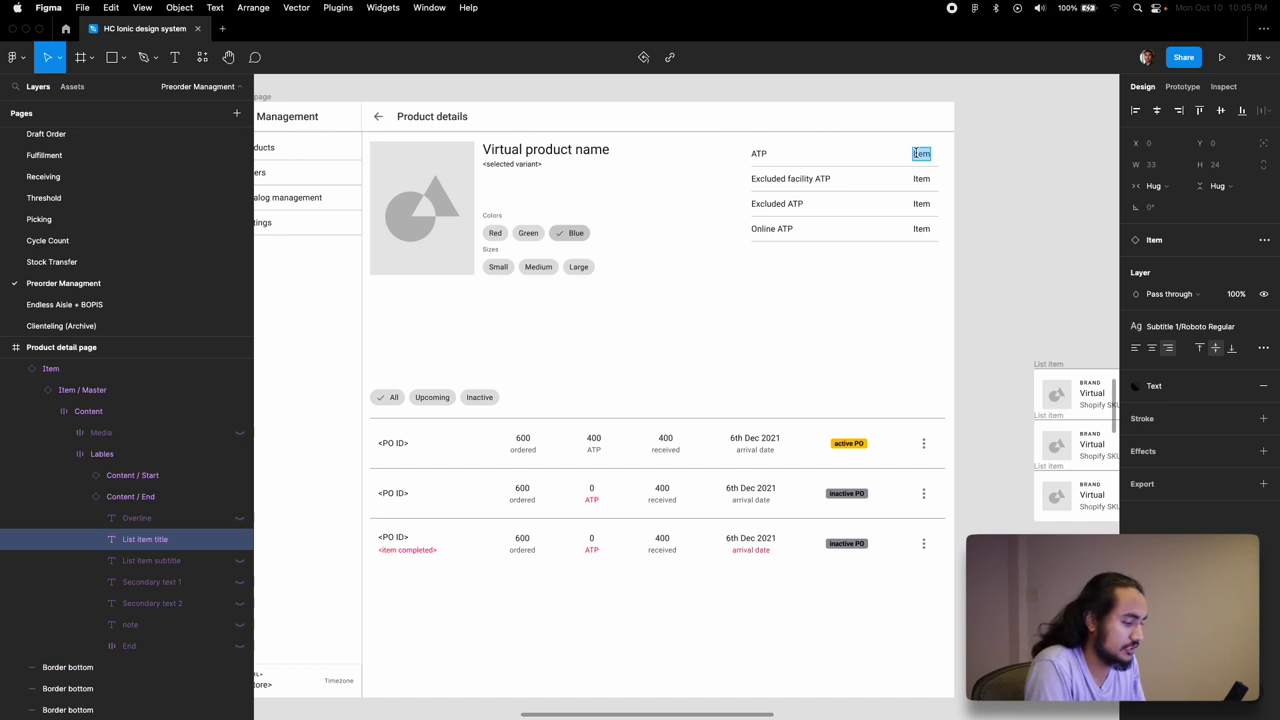
double_click(918, 178)
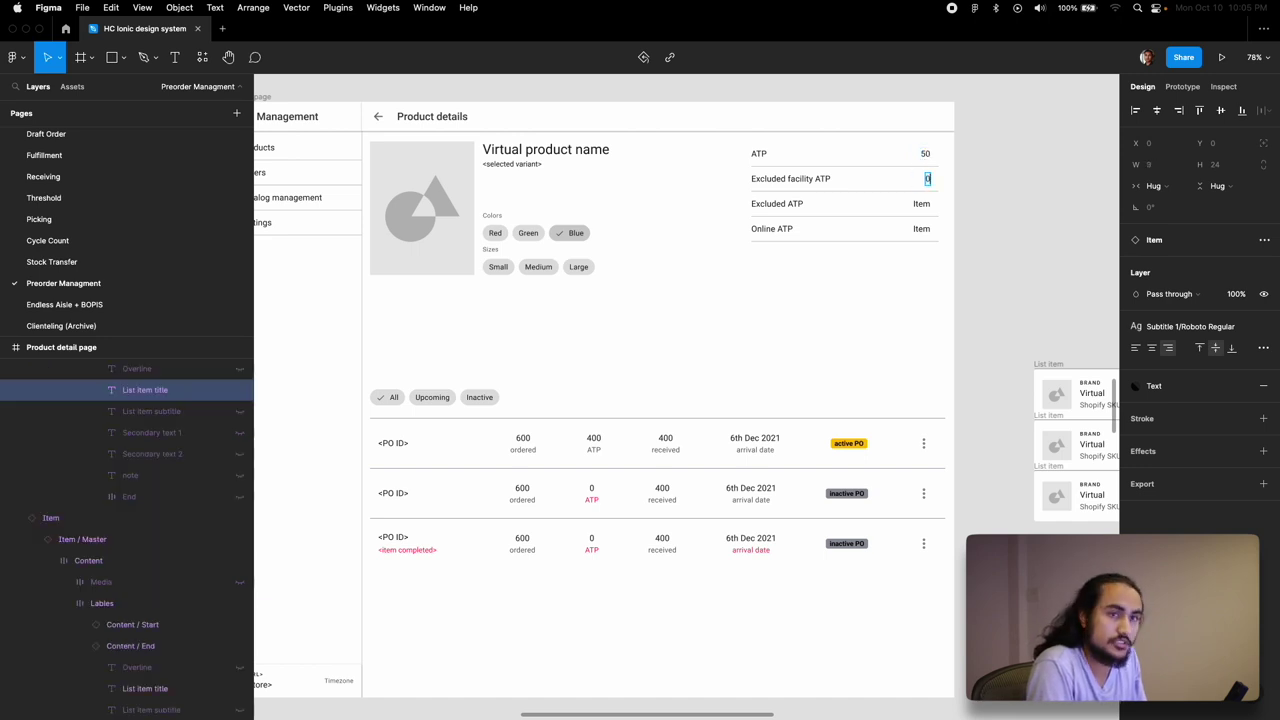
double_click(920, 204)
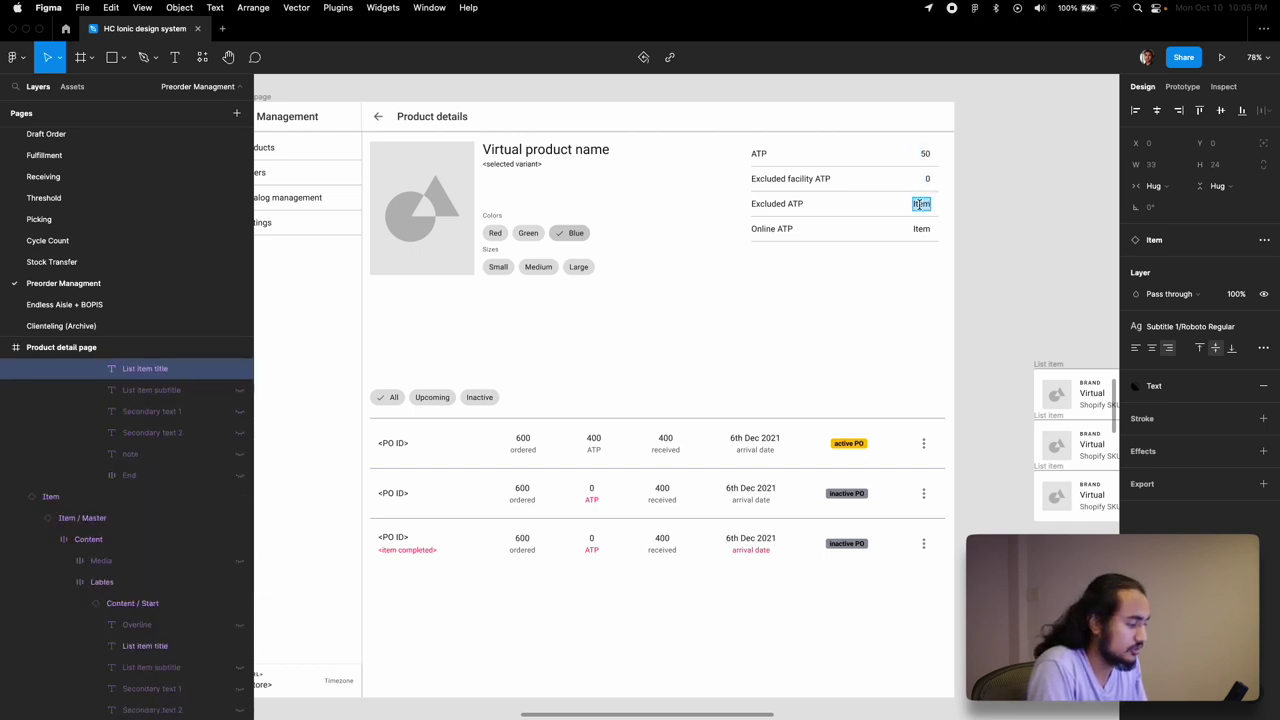
text(25)
double_click(921, 230)
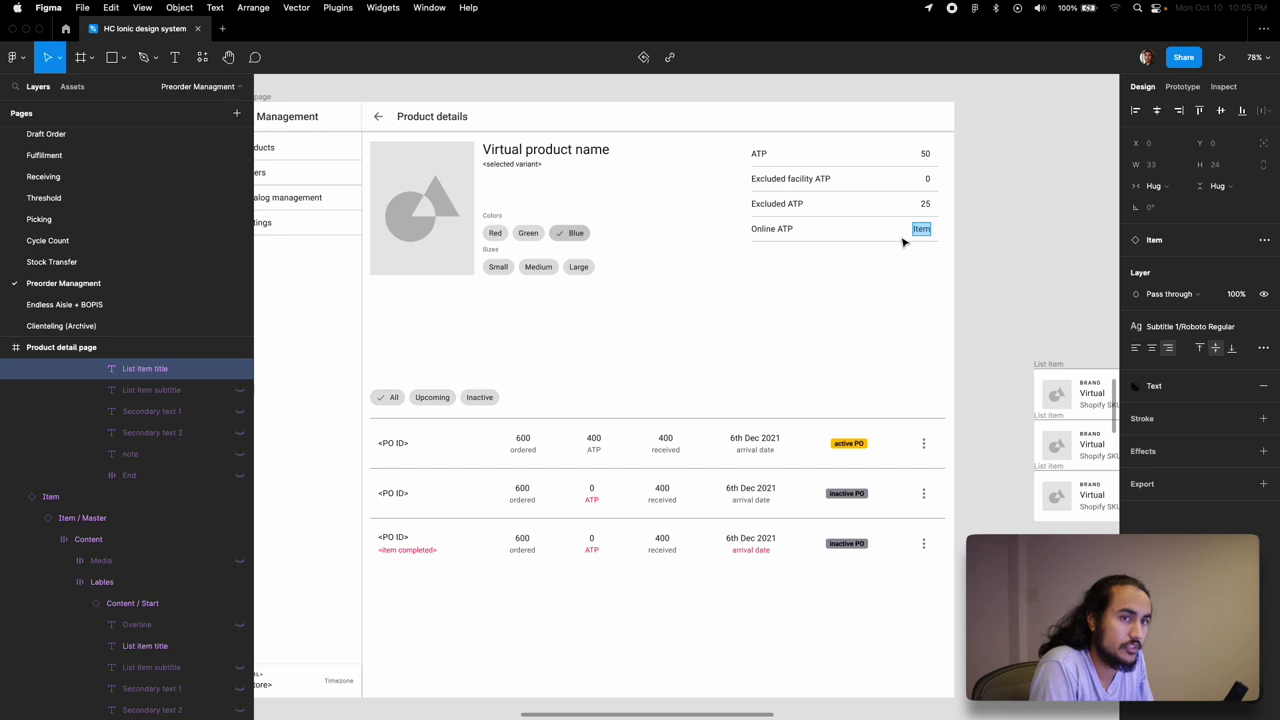
text(25)
click(903, 302)
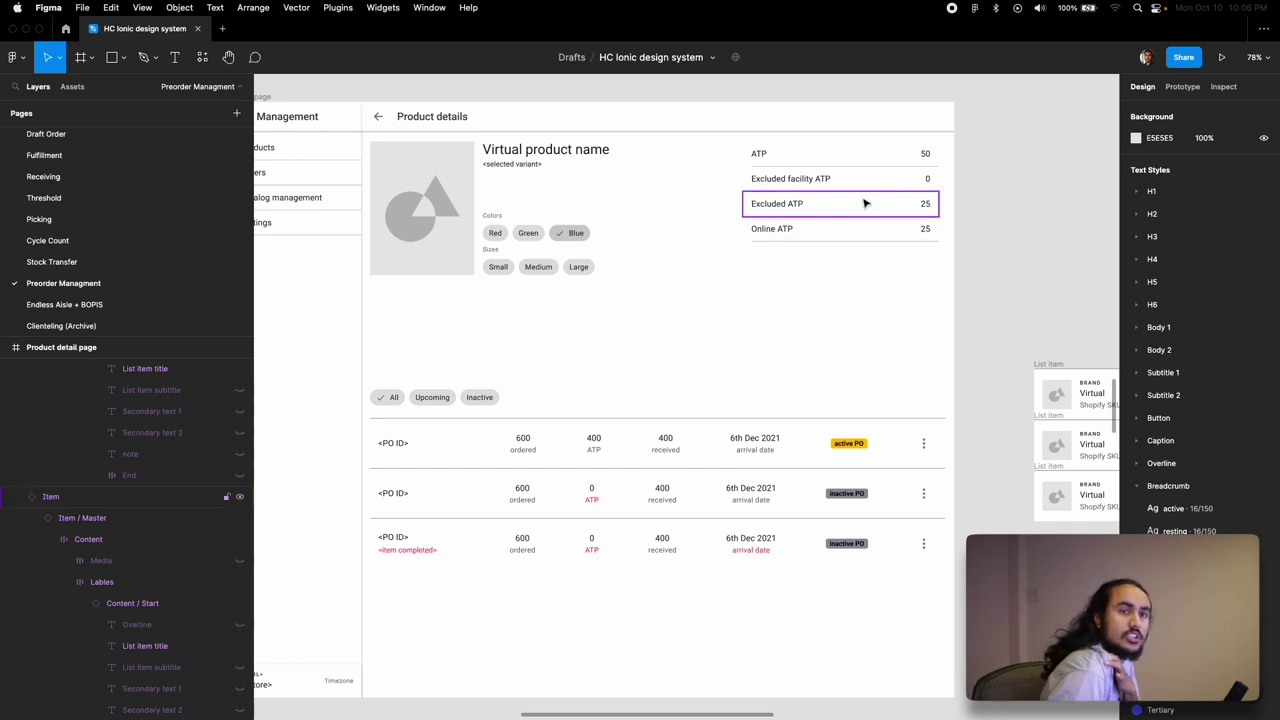
click(909, 208)
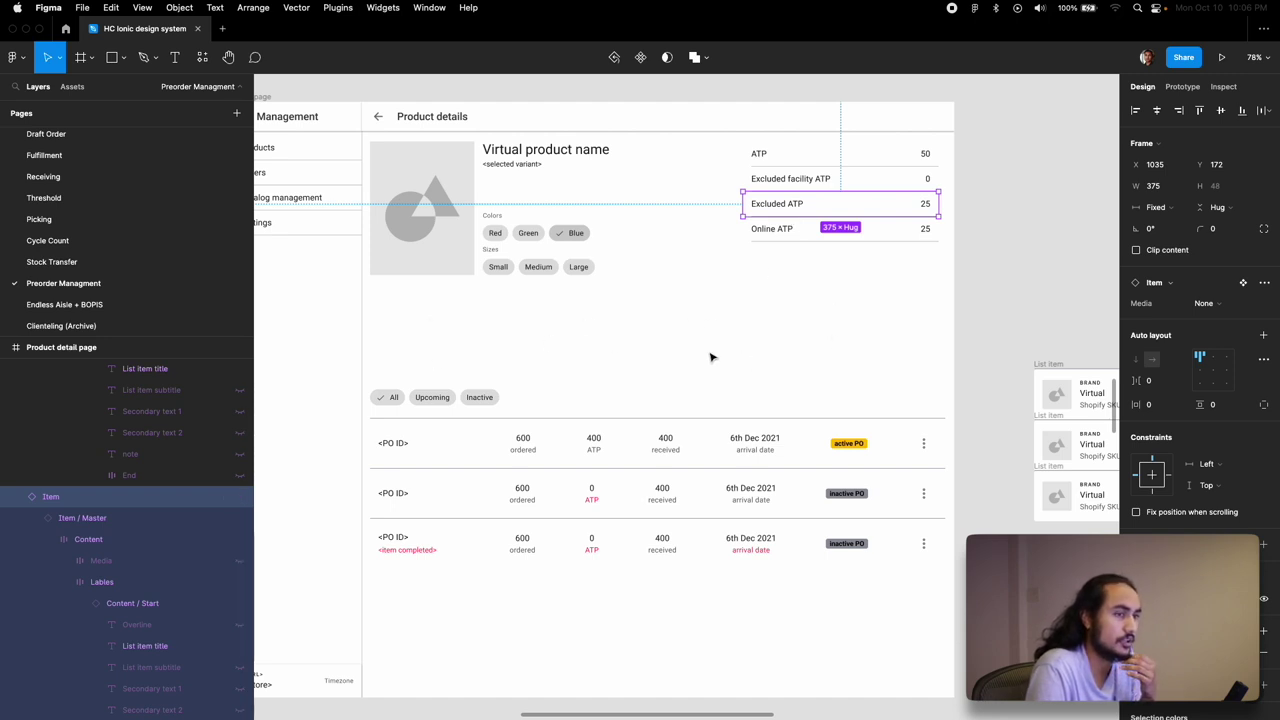
click(546, 347)
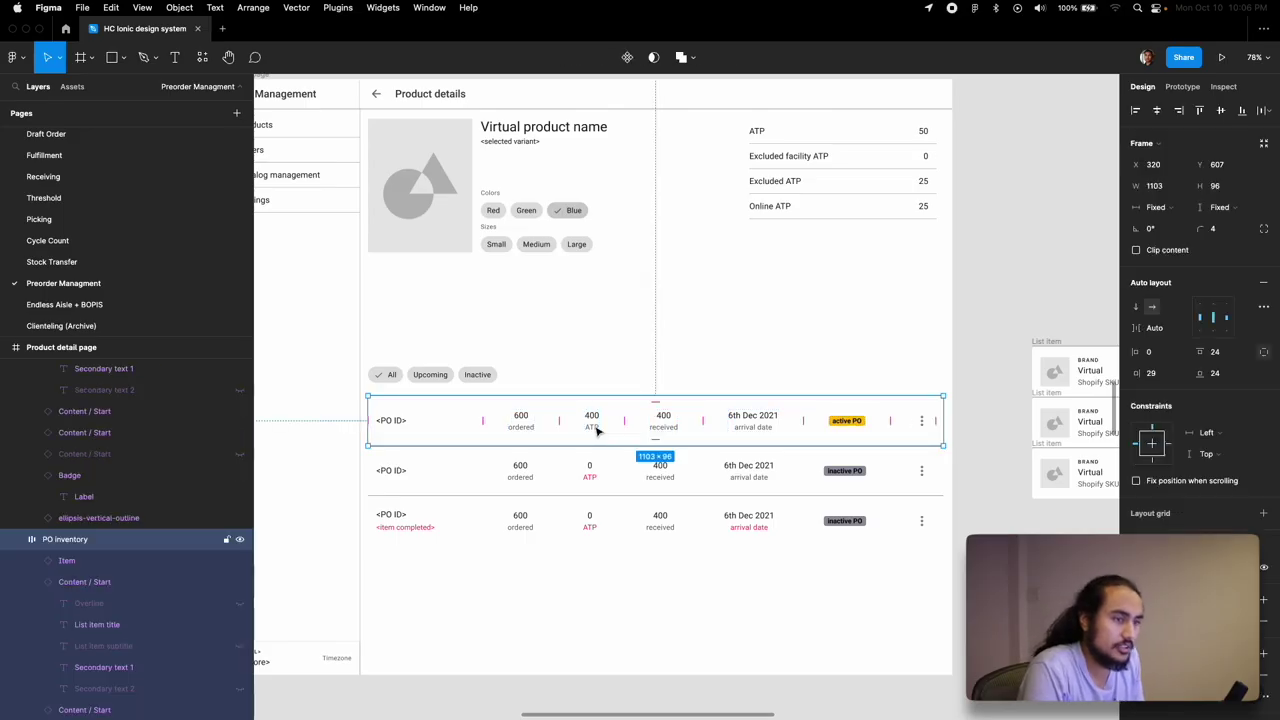
- Change the first PO row's labels to read '400 ATP' over '600 ordered'
double_click(595, 428)
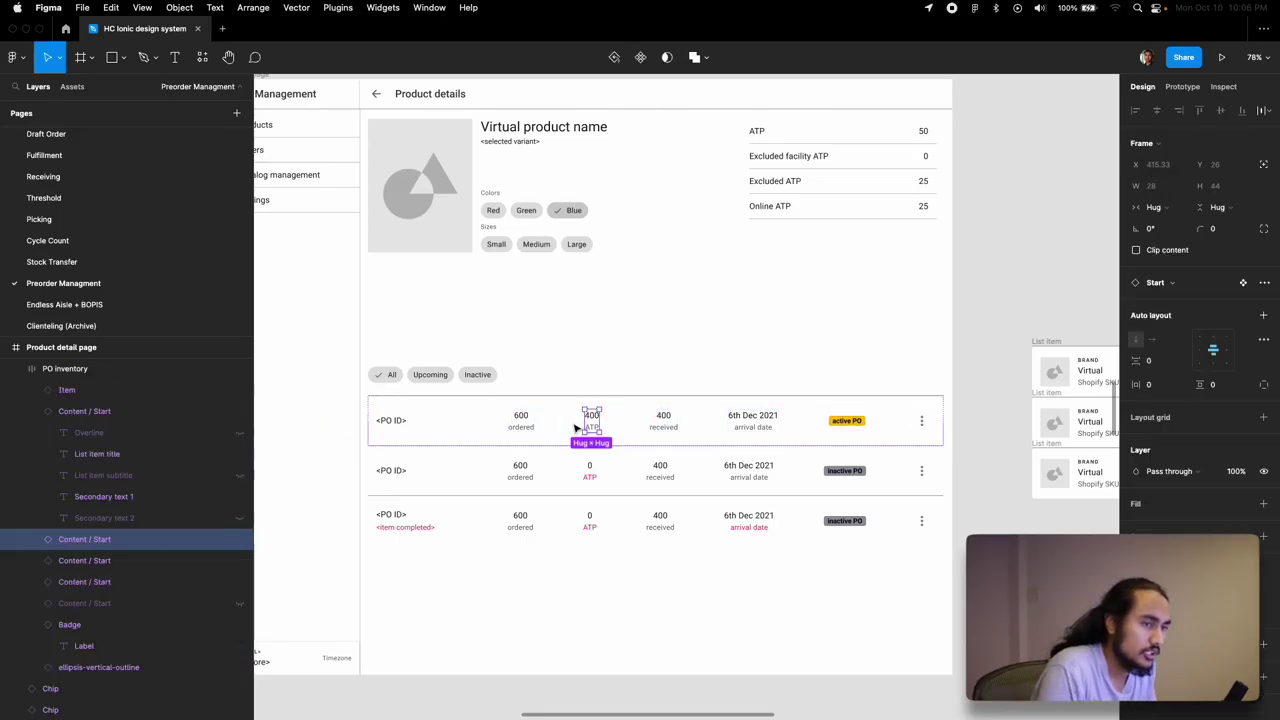
click(513, 428)
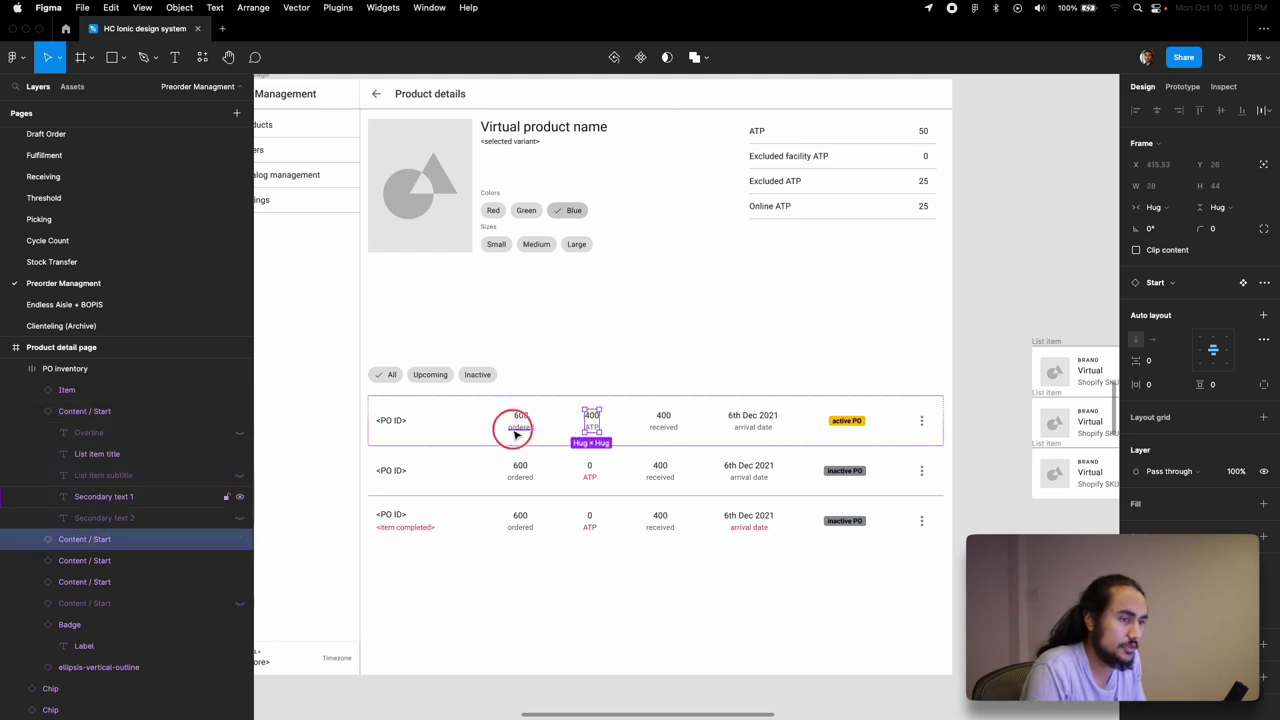
click(513, 428)
text(600)
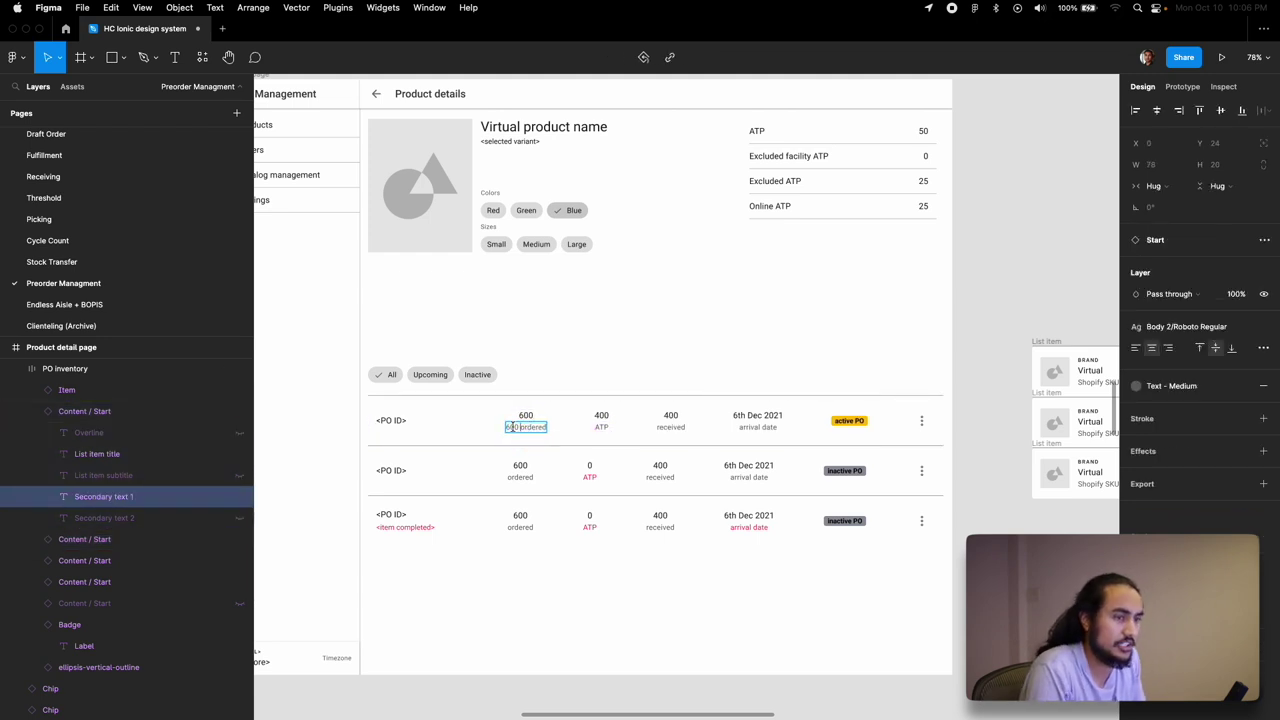
click(523, 415)
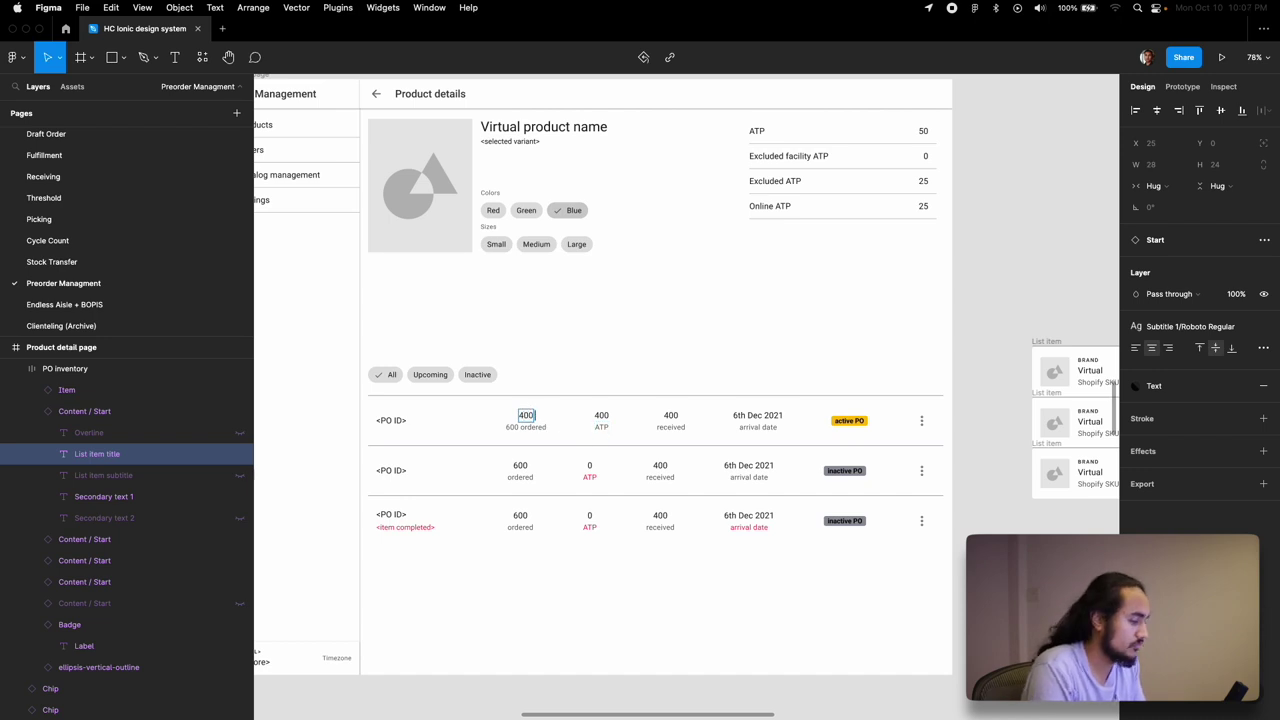
text(ATP)
- Delete the first row's now-redundant separate ATP column
click(600, 428)
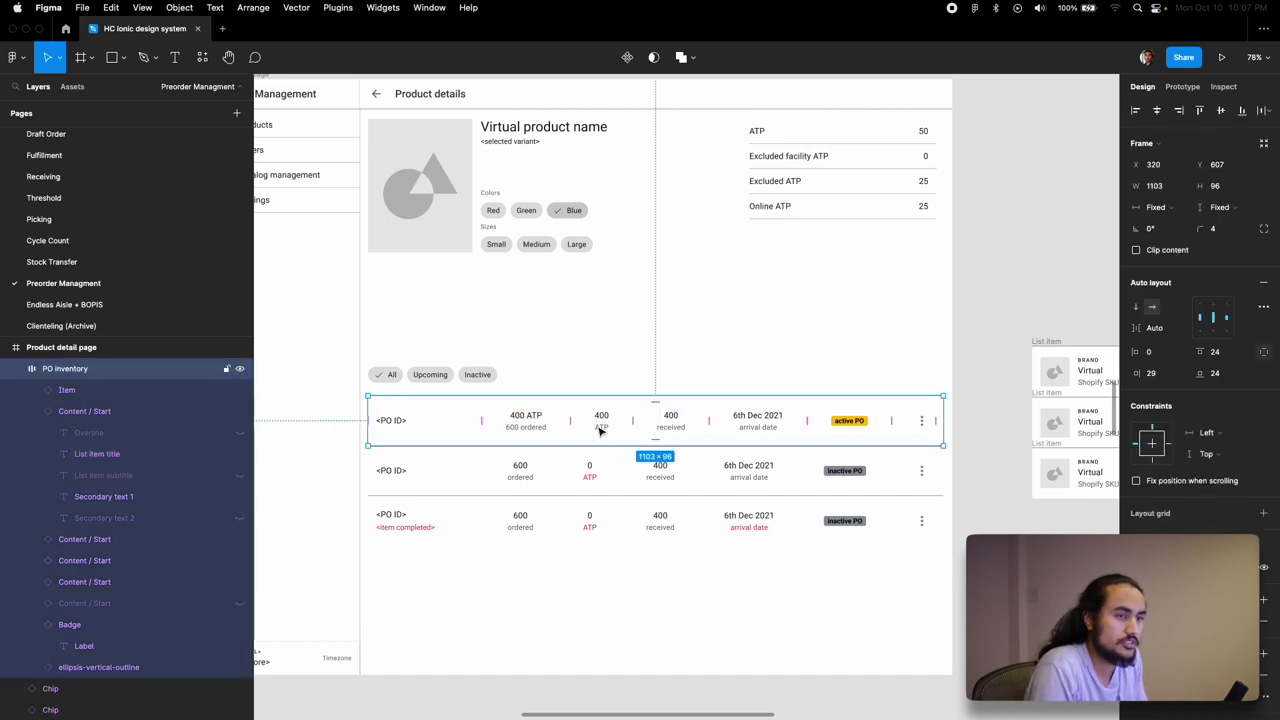
key(BackSpace)
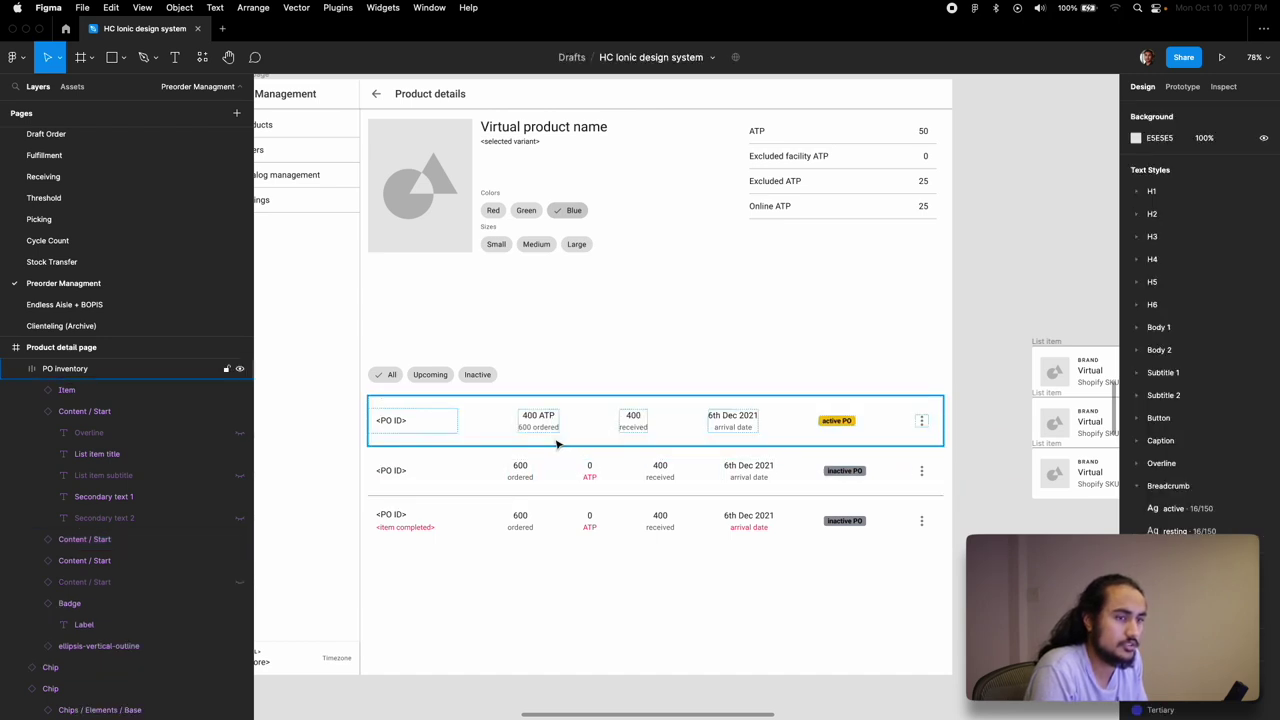
scroll(557, 443, down, 6)
scroll(314, 363, up, 3)
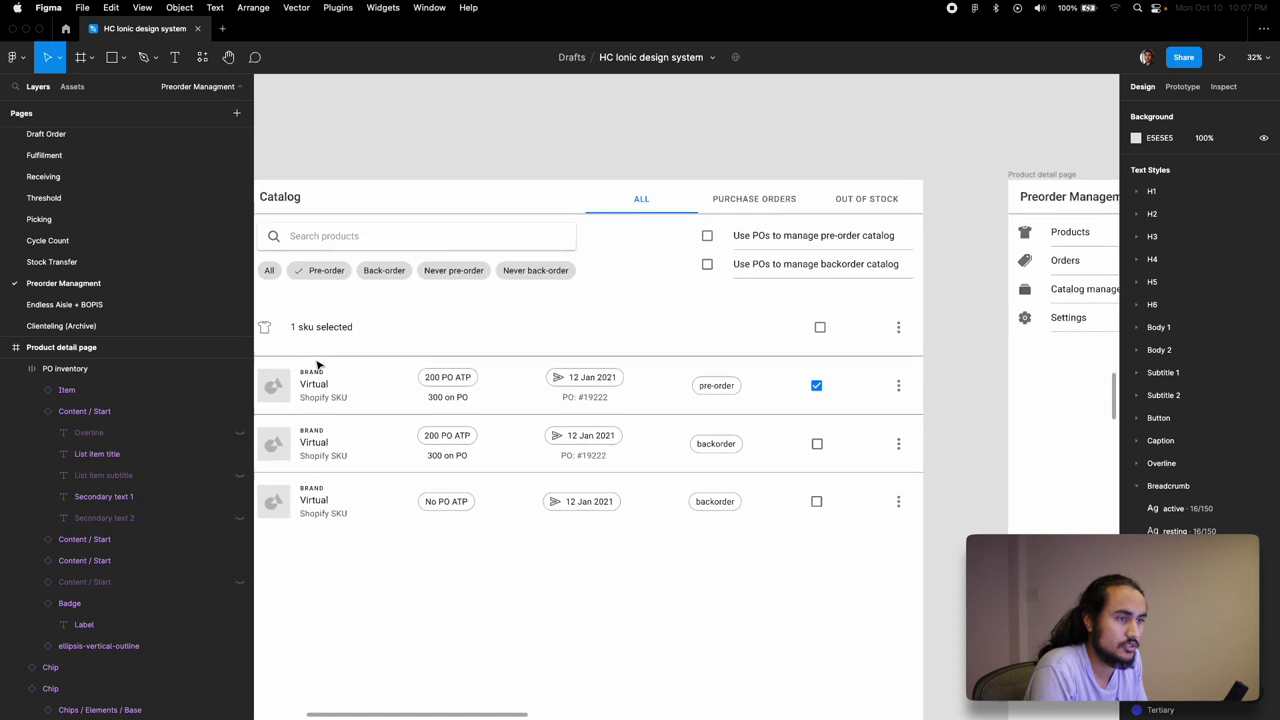
scroll(314, 363, down, 3)
scroll(430, 340, right, 5)
scroll(510, 387, up, 5)
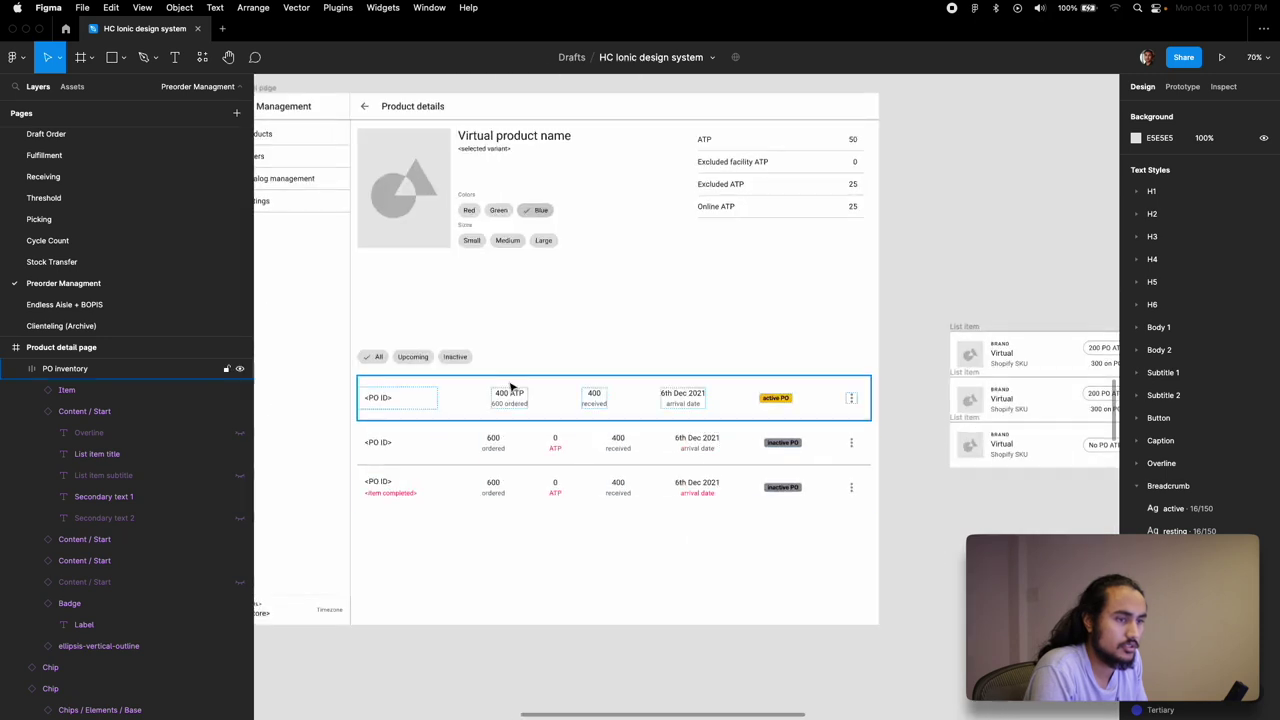
scroll(523, 443, up, 4)
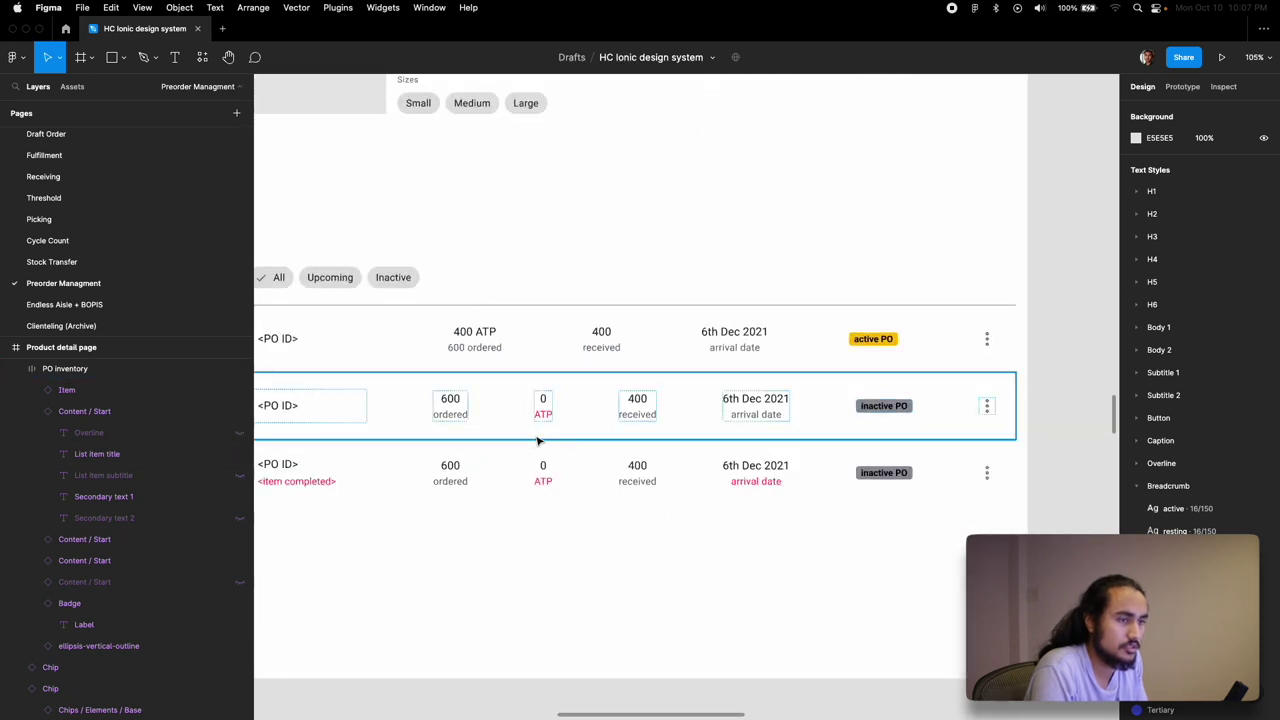
scroll(538, 441, down, 2)
- Make the second PO row read '0 ATP' over '600 ordered' and delete its separate ATP column
super+click(527, 400)
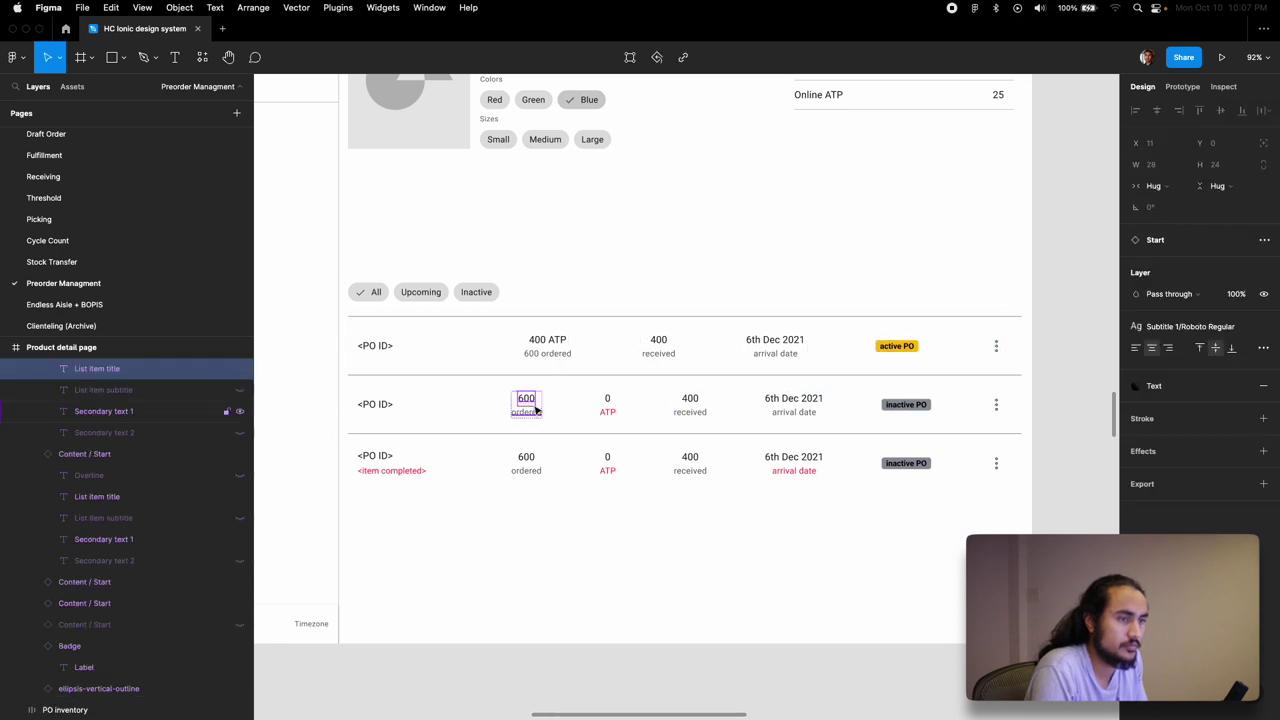
double_click(532, 400)
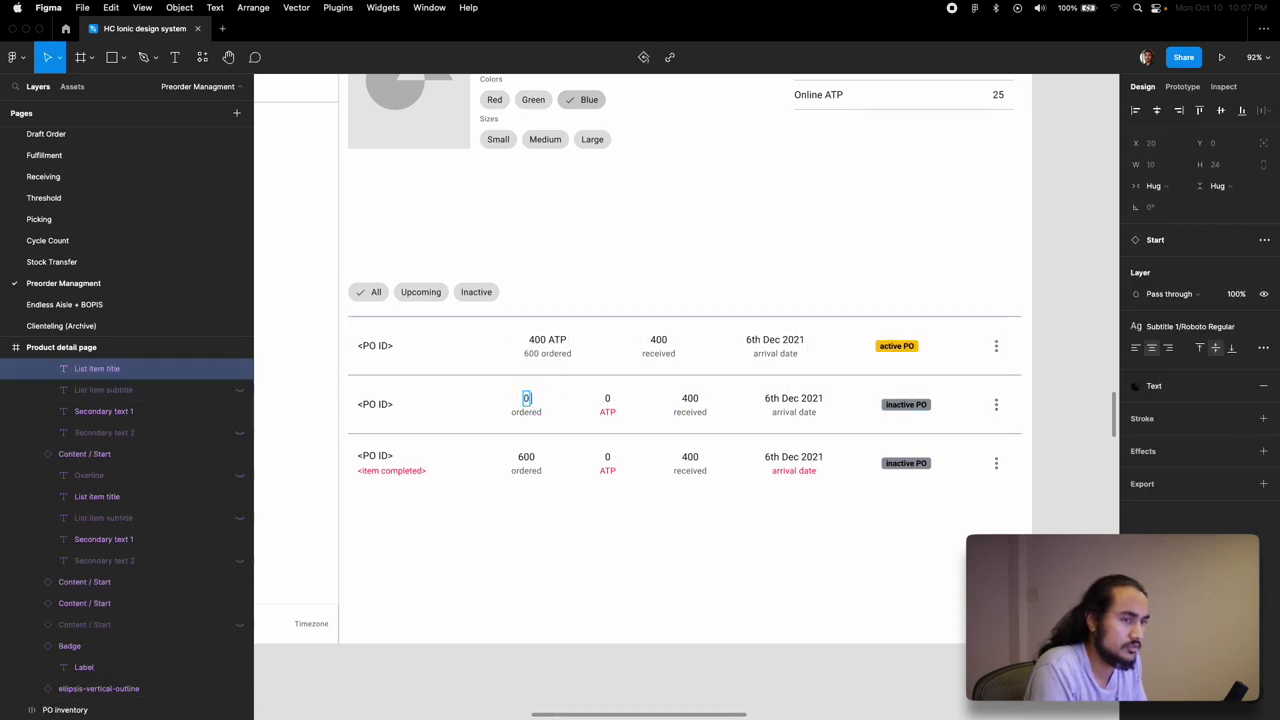
text(0 ATP)
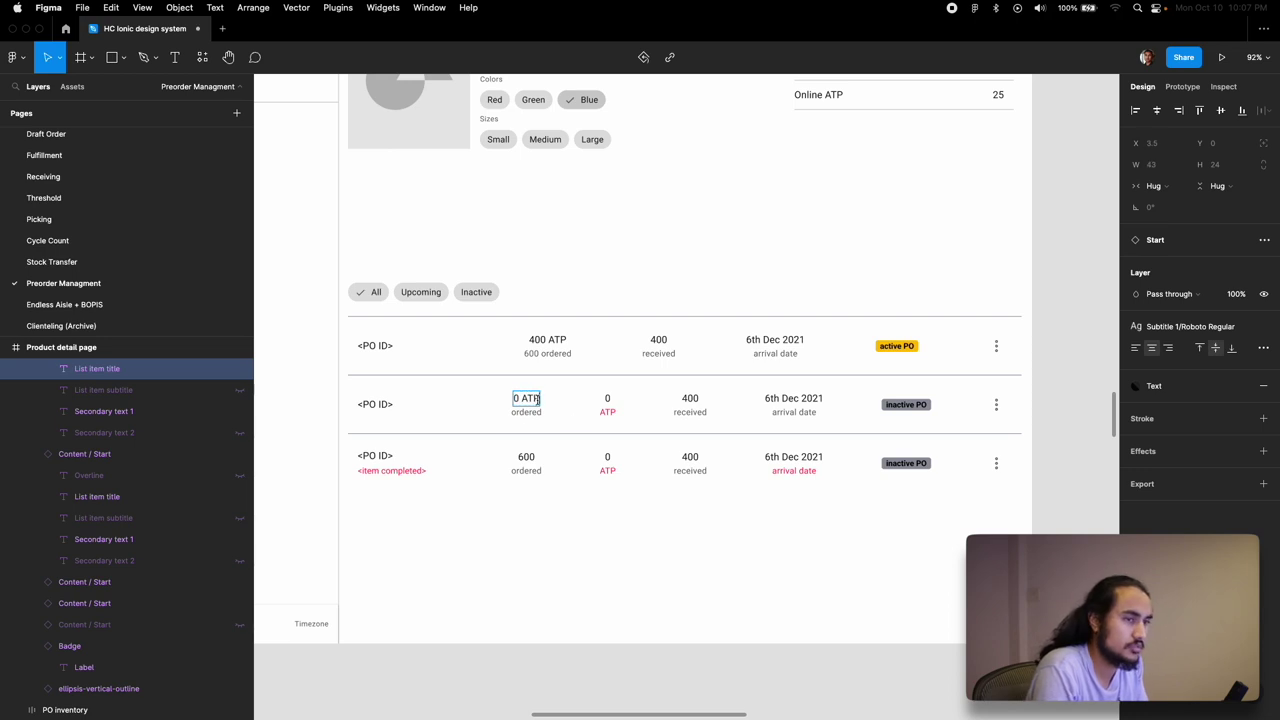
key(Escape)
click(604, 405)
key(Delete)
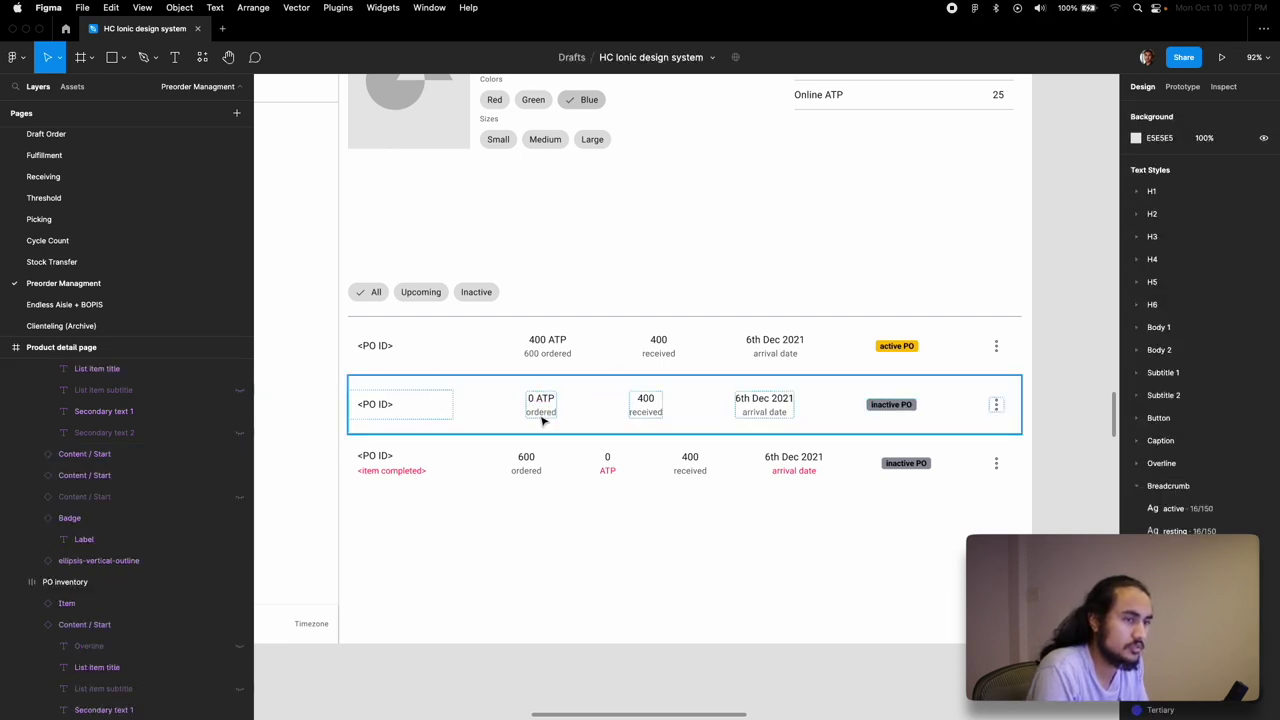
click(540, 414)
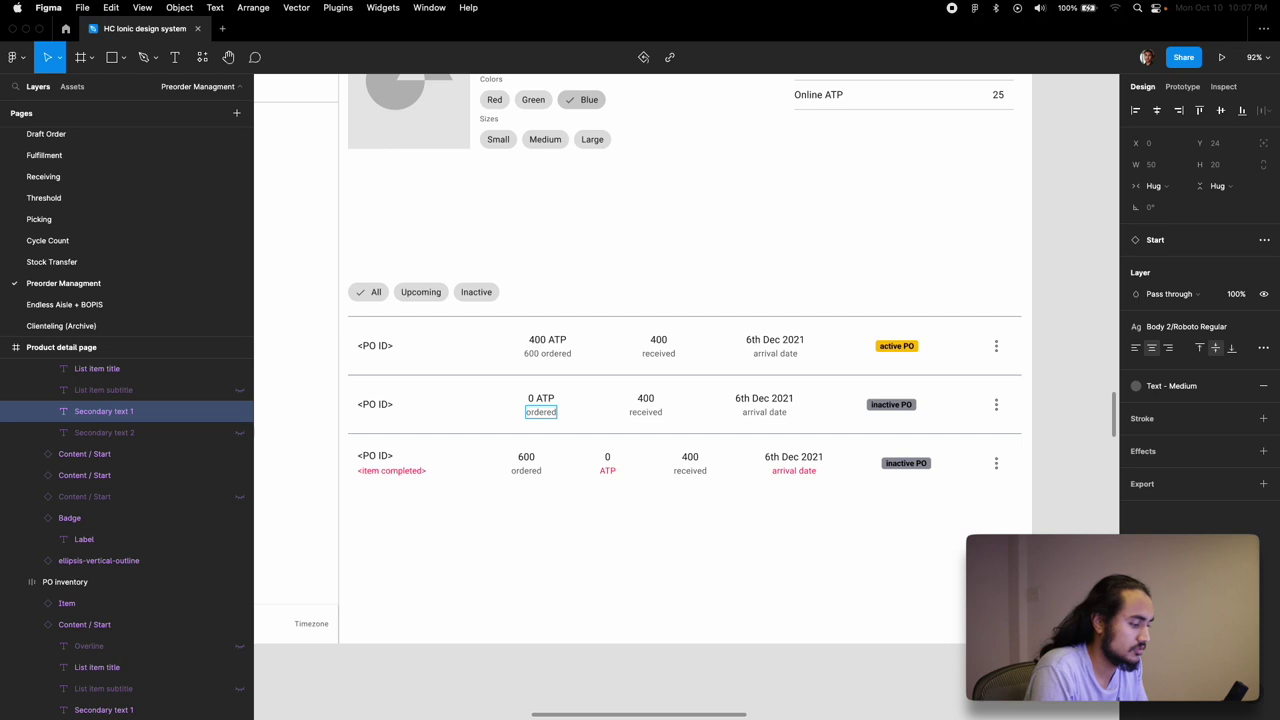
text(600)
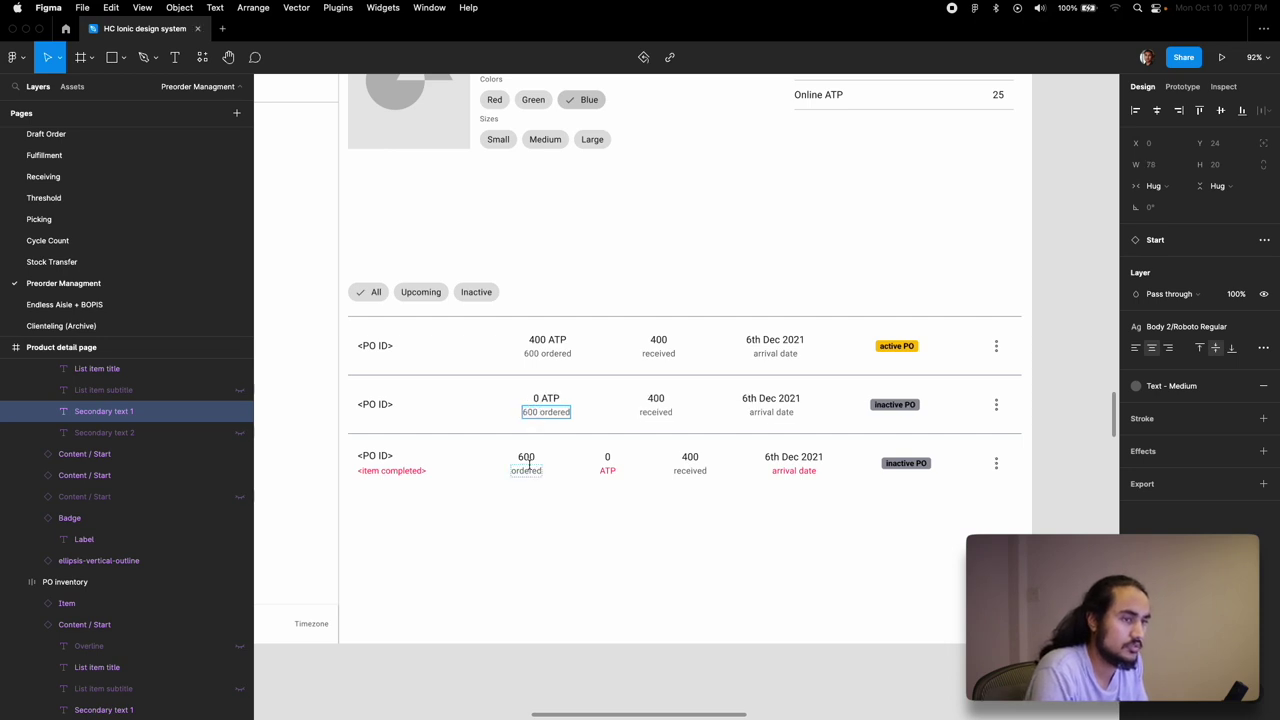
- Make the third PO row read '0 ATP' over '600 ordered' and delete its separate ATP column
double_click(527, 468)
text(600)
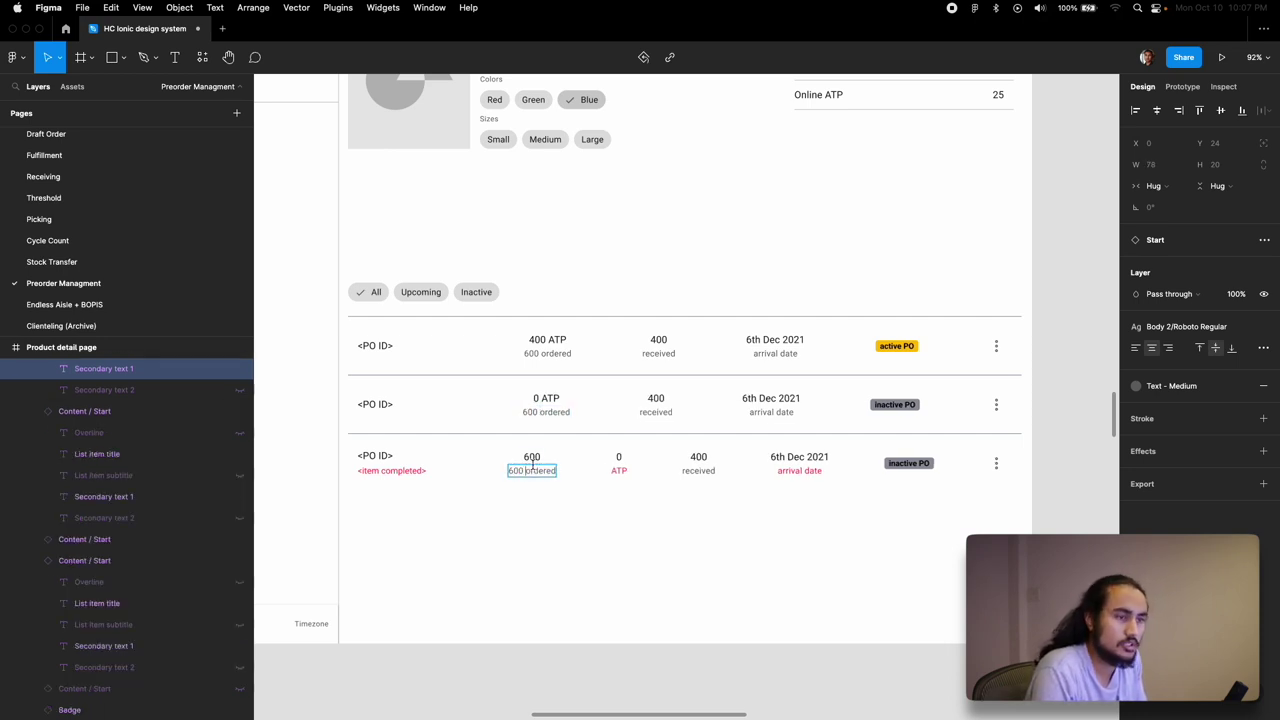
click(531, 456)
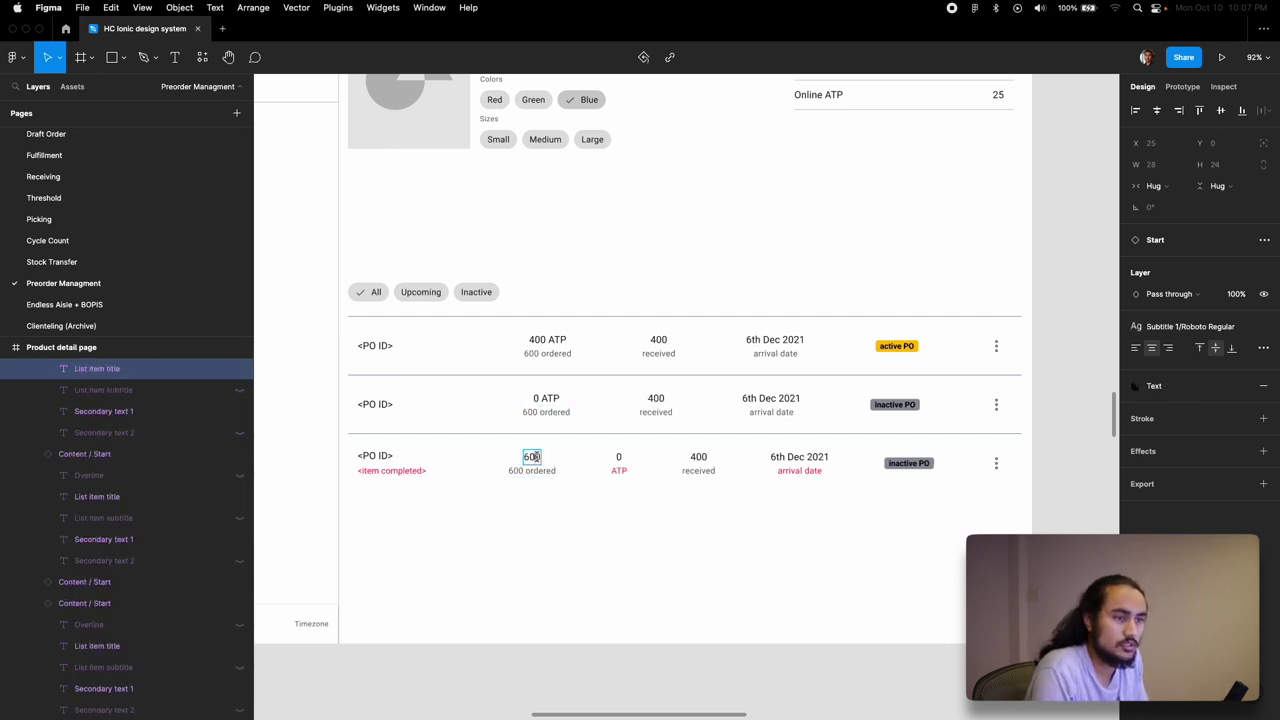
click(611, 474)
key(Delete)
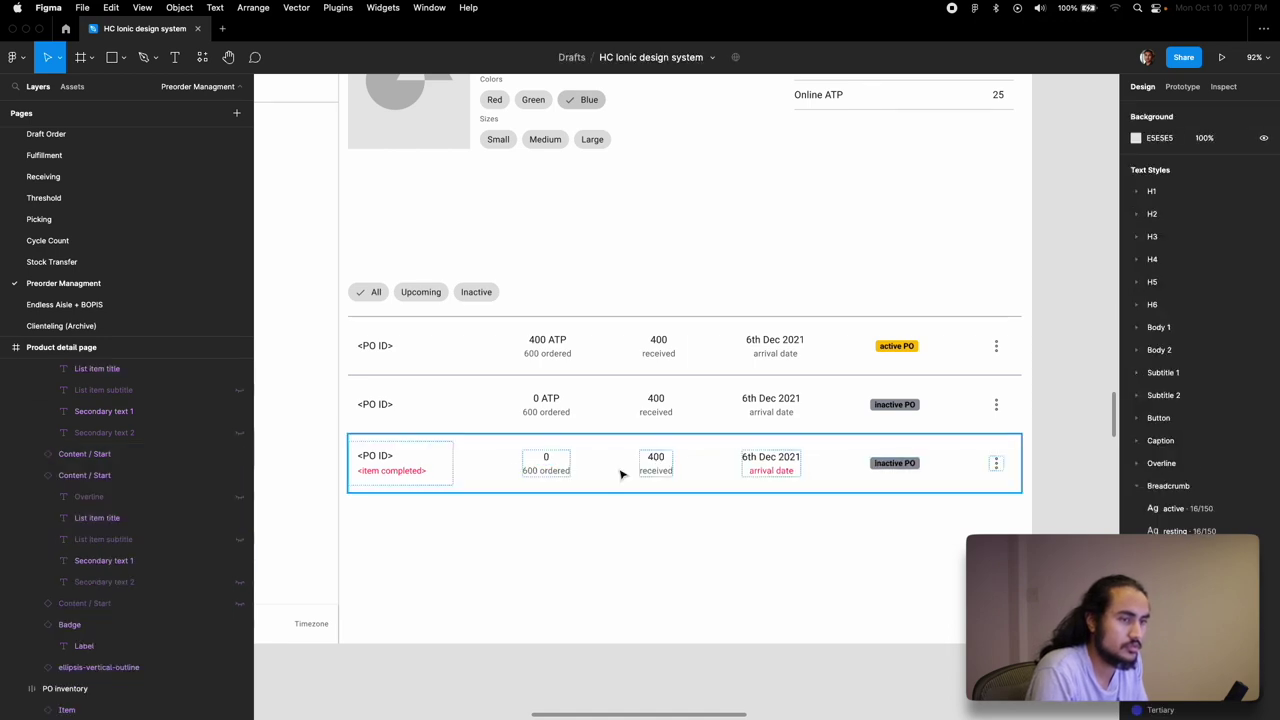
click(551, 477)
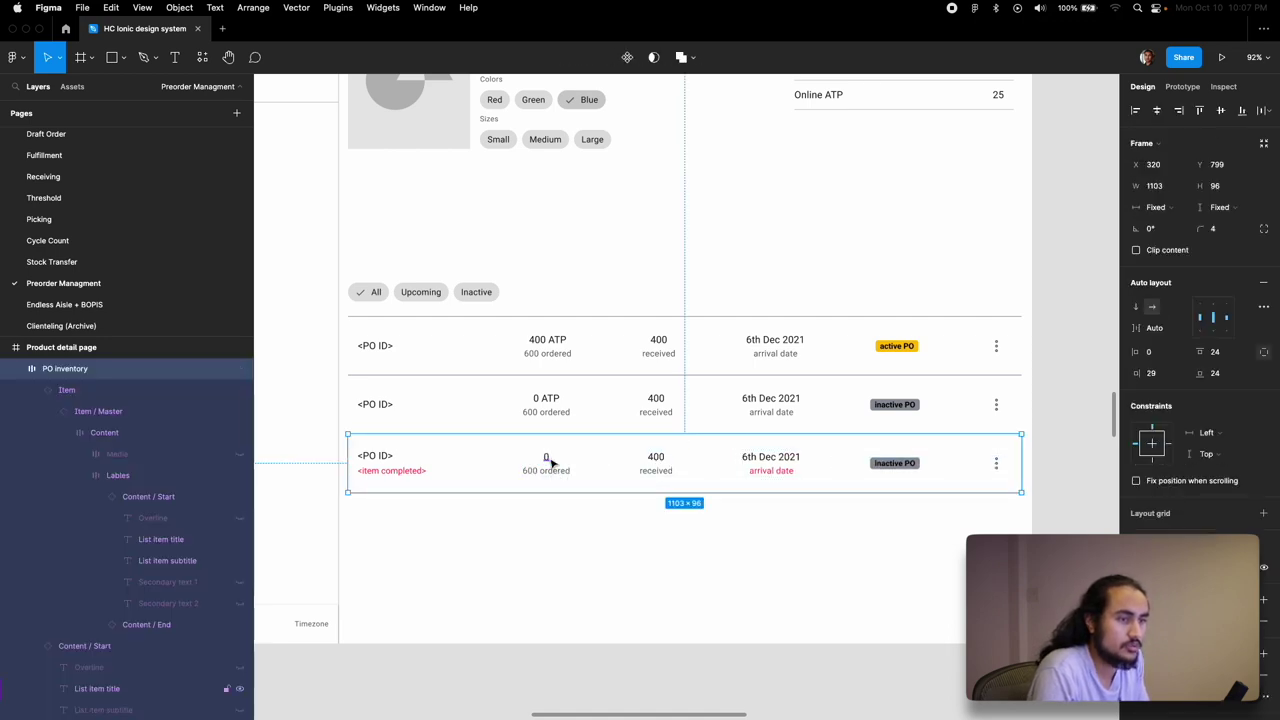
double_click(547, 457)
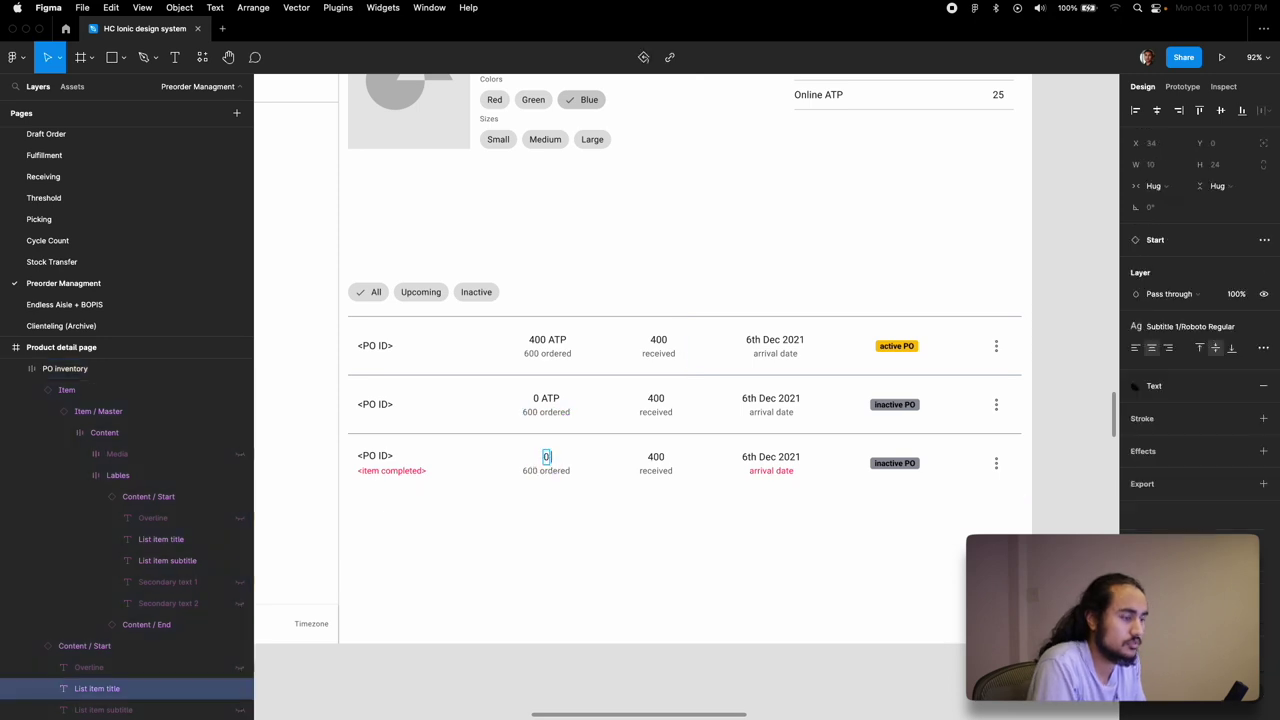
click(578, 527)
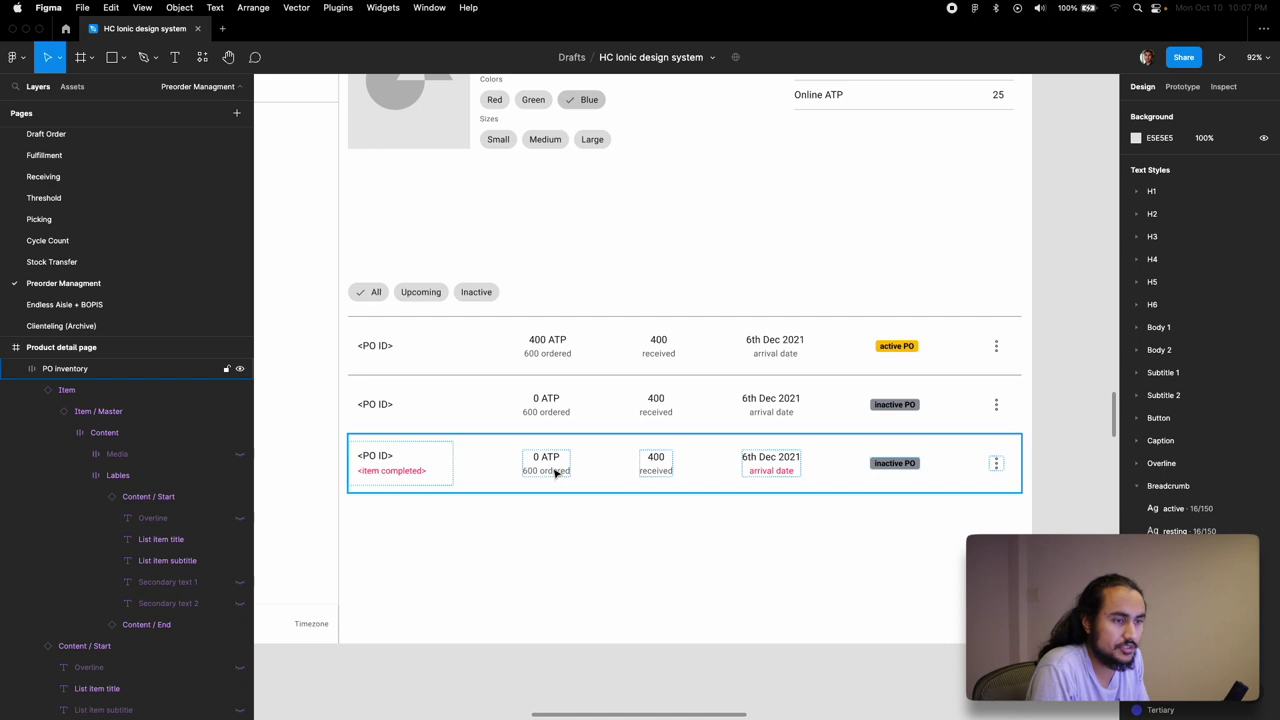
double_click(555, 474)
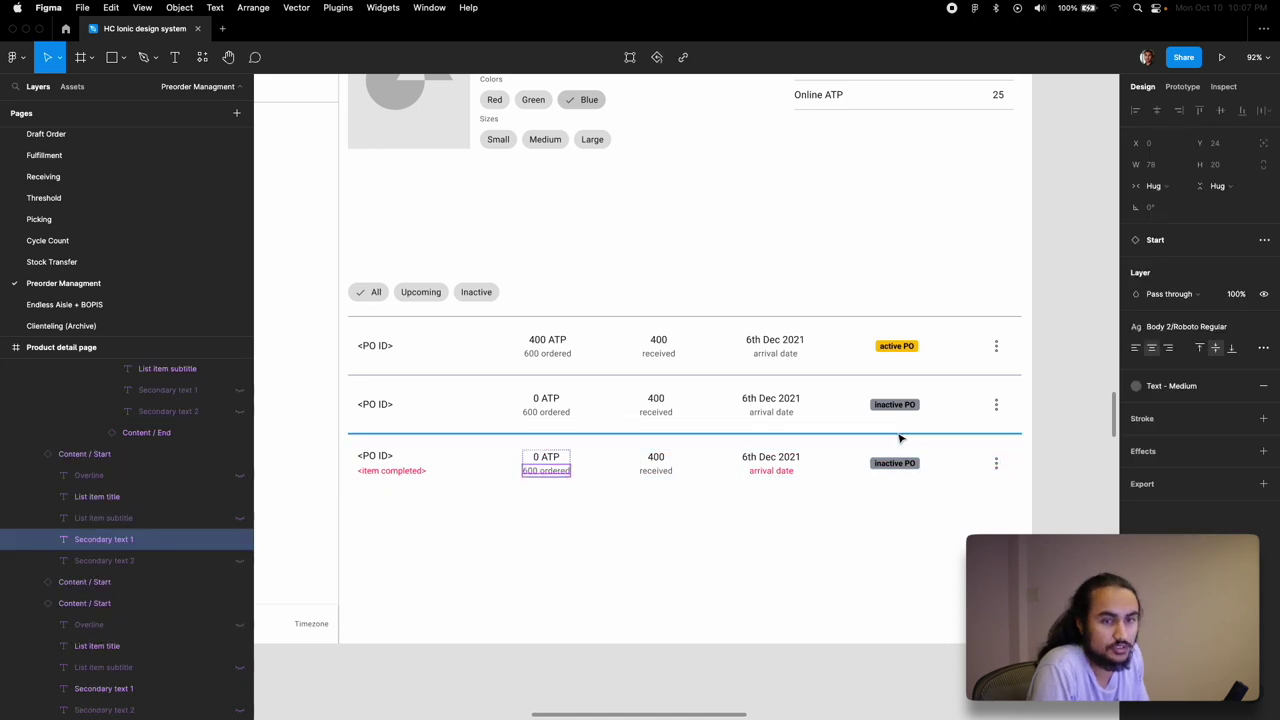
- Apply the Danger colour style to the second row's '600 ordered' text
click(1154, 386)
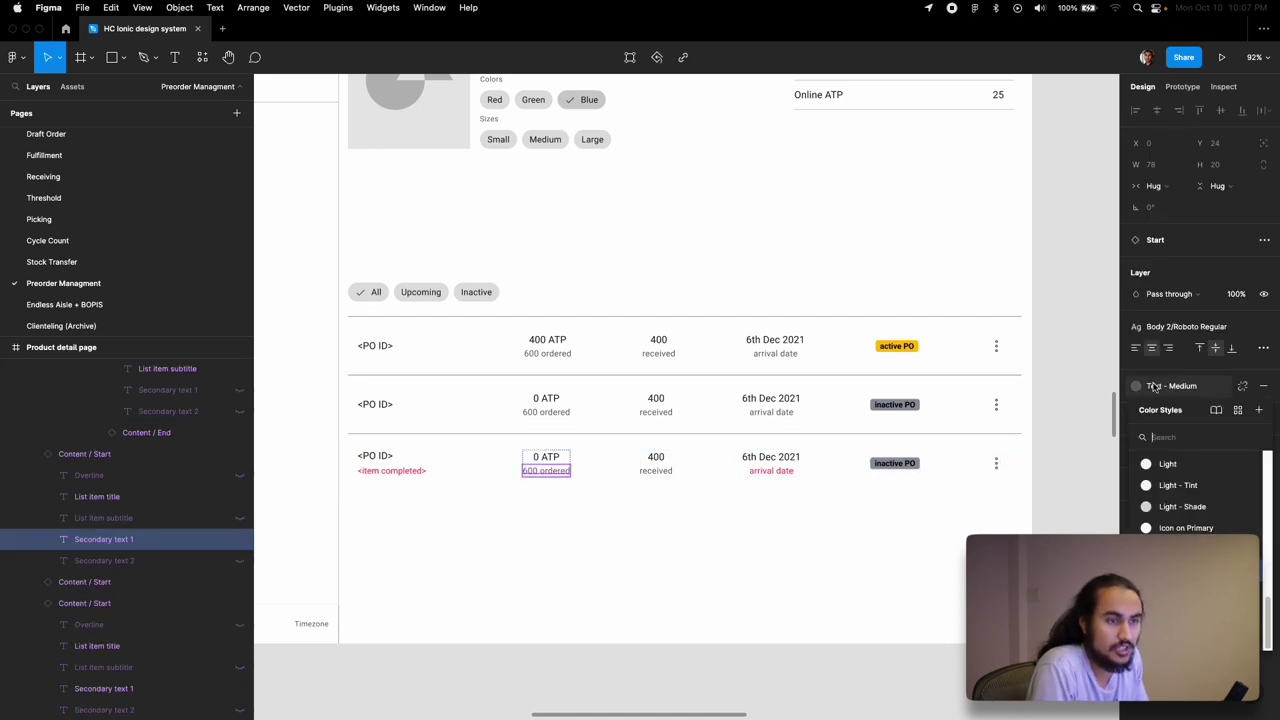
double_click(532, 412)
click(1154, 386)
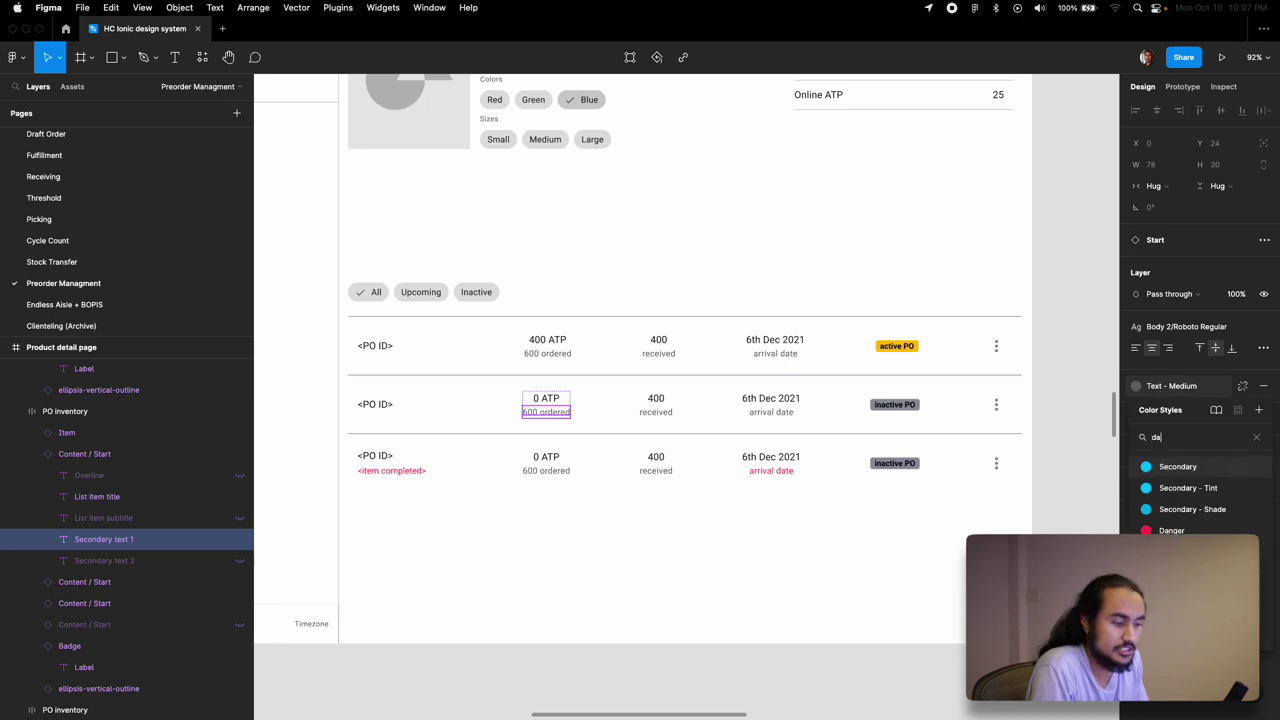
scroll(1190, 490, down, 3)
click(1175, 466)
click(607, 538)
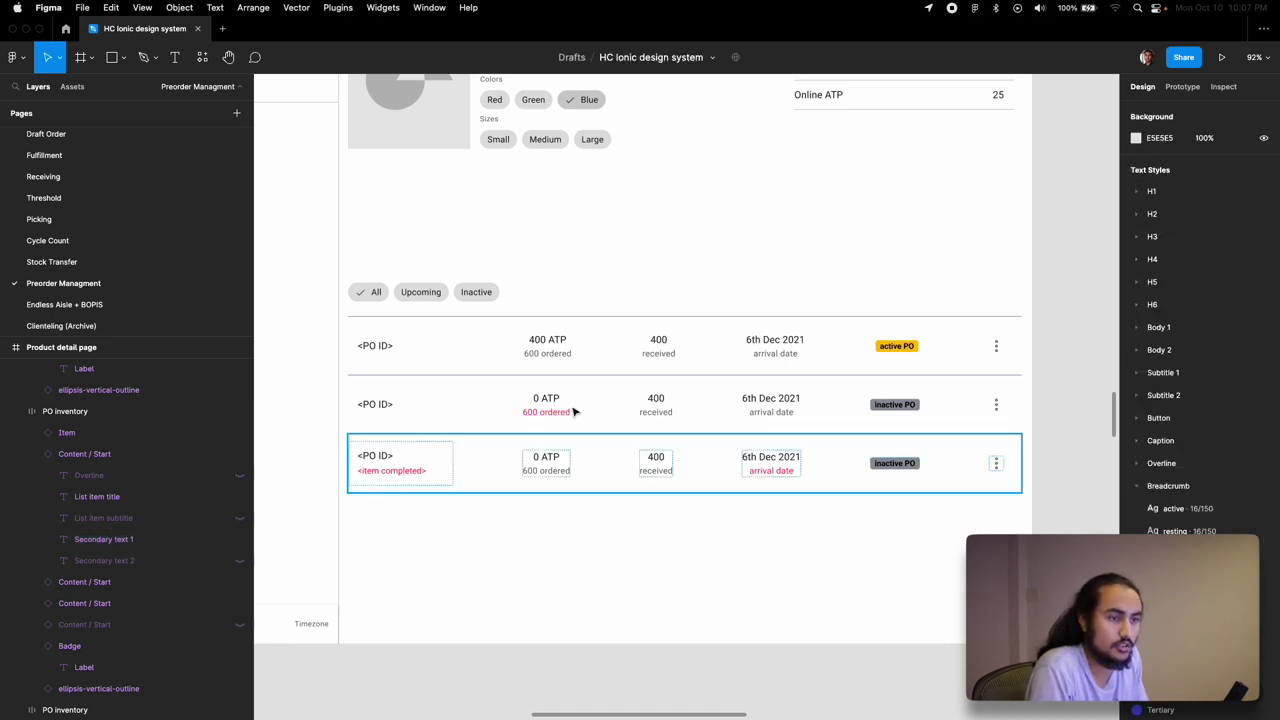